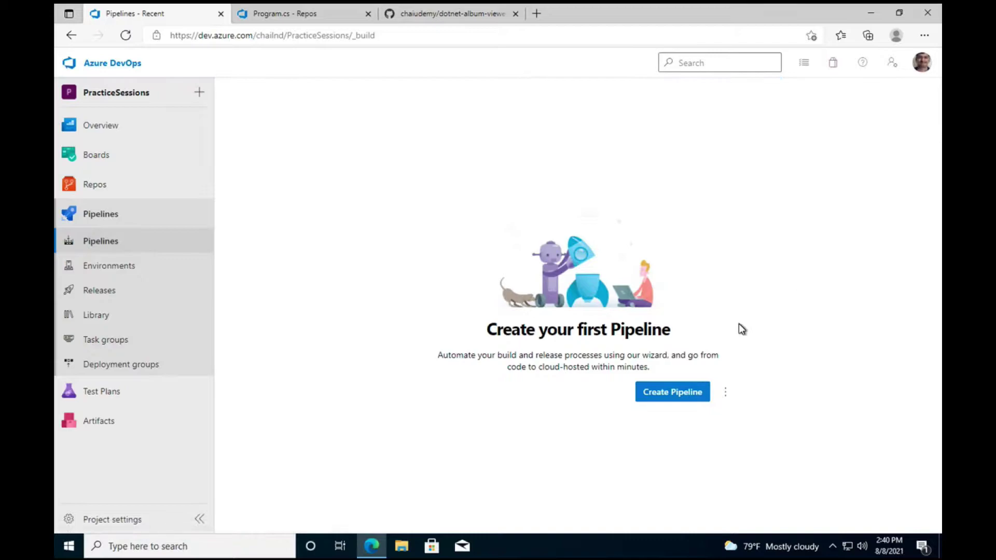
Start creating a new pipeline with the classic editor, without YAML.
{"action": "left_click", "coordinate": [697, 397]}
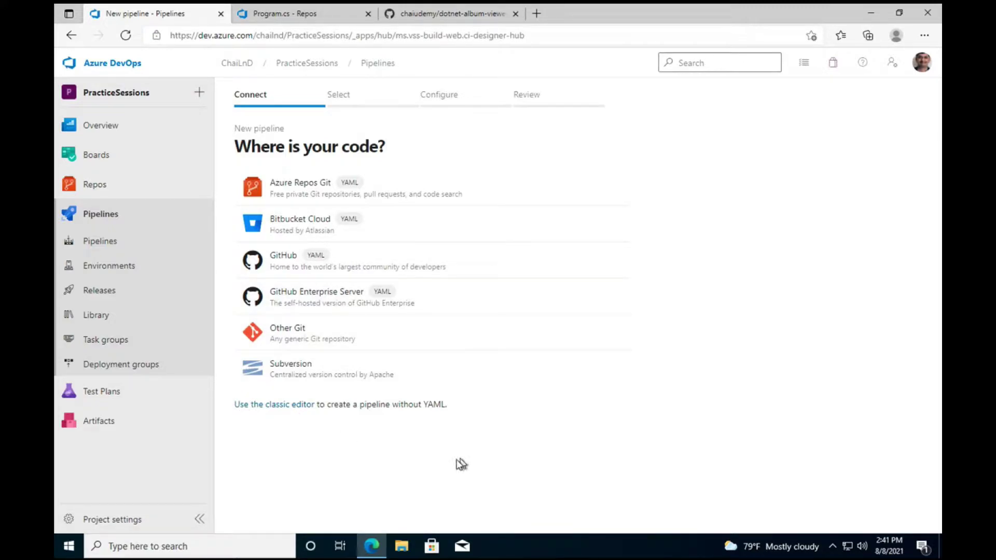
{"action": "left_click", "coordinate": [292, 405]}
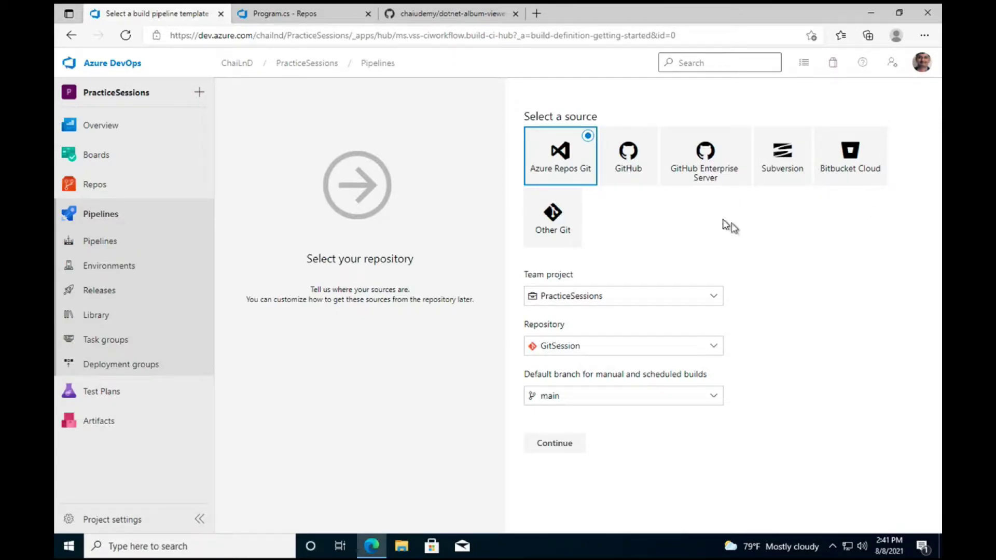
Review the GitSession repository files, the available team projects and the organization's project list, then return to the pipeline source selection.
{"action": "left_click", "coordinate": [311, 16]}
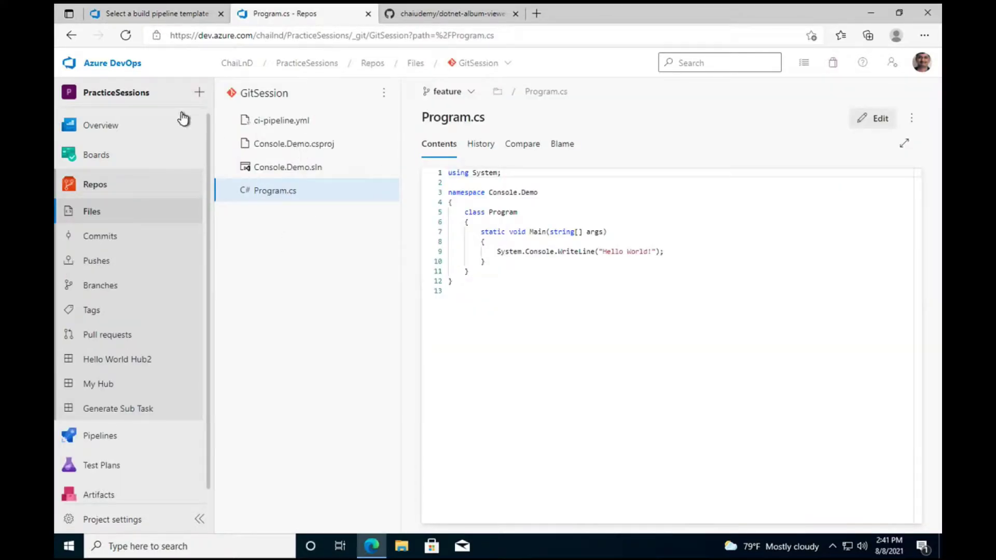
{"action": "left_click", "coordinate": [164, 18]}
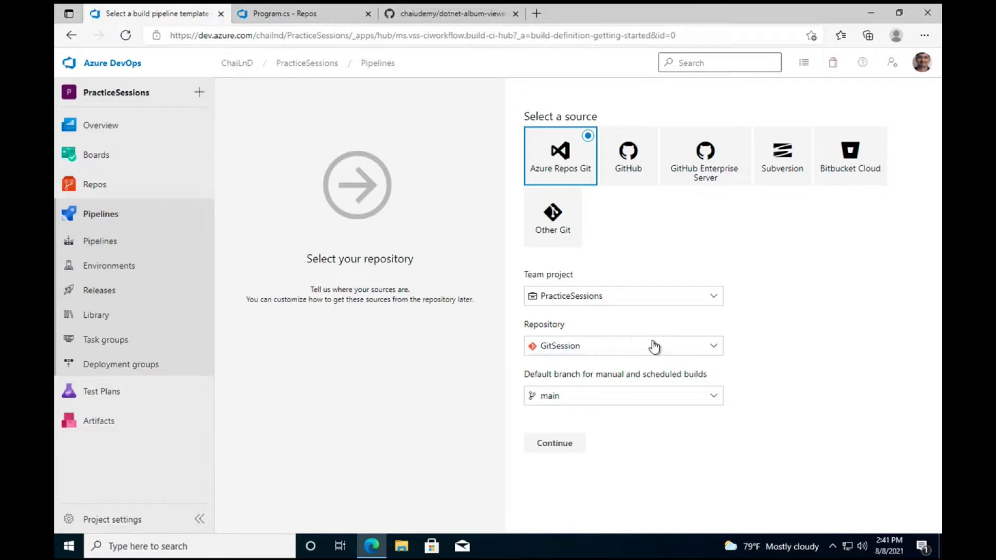
{"action": "left_click", "coordinate": [715, 302]}
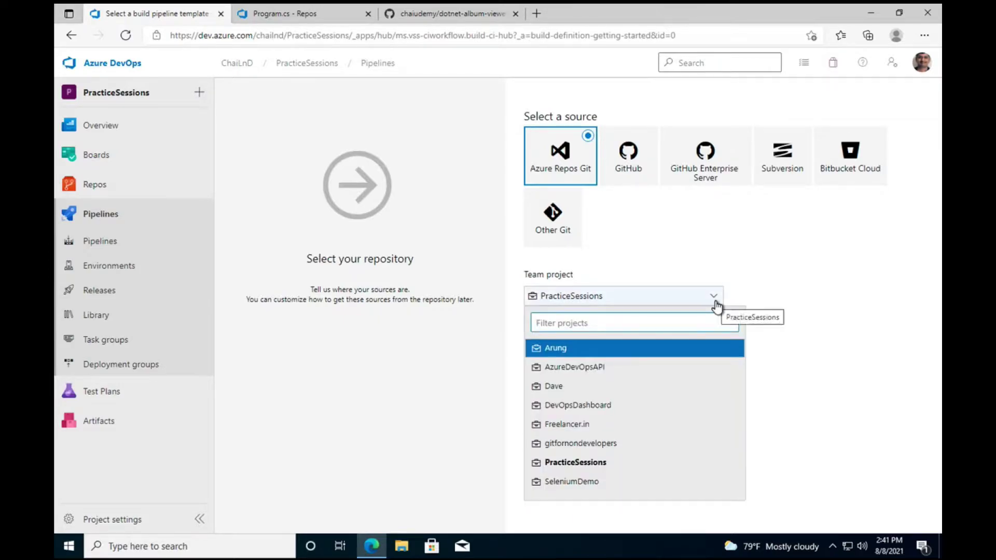
{"action": "left_click", "coordinate": [442, 62]}
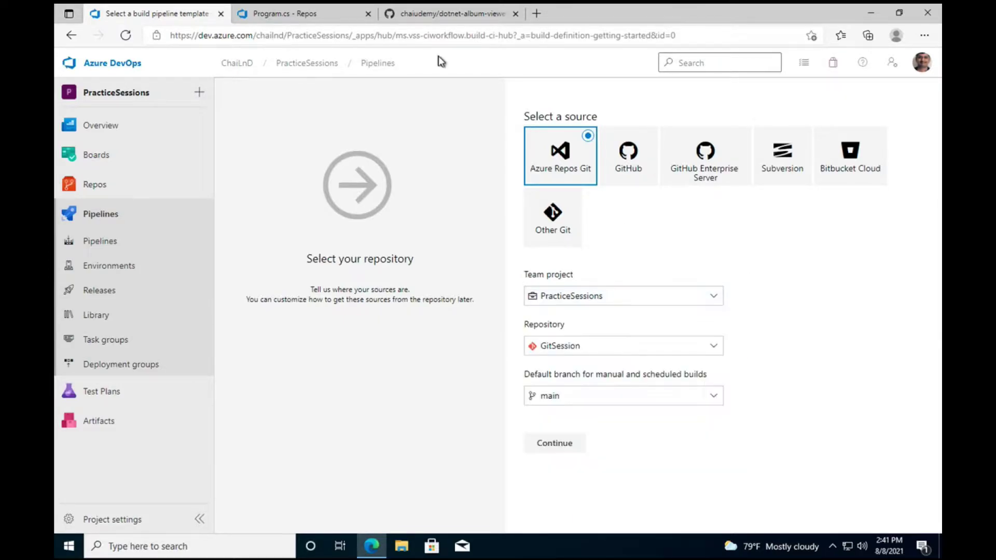
{"action": "left_click", "coordinate": [288, 15]}
{"action": "left_click", "coordinate": [112, 69]}
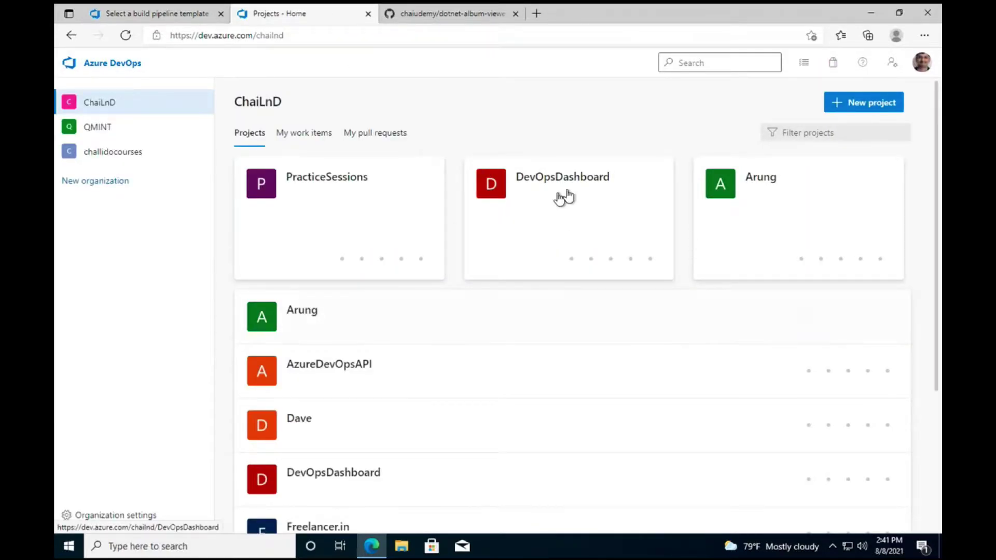
{"action": "mouse_move", "coordinate": [381, 257]}
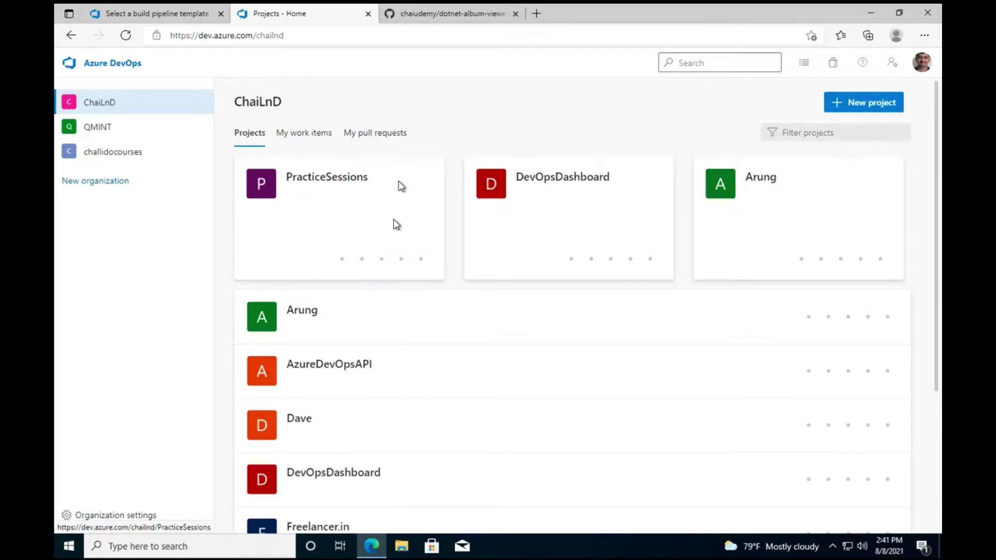
{"action": "left_click", "coordinate": [364, 263]}
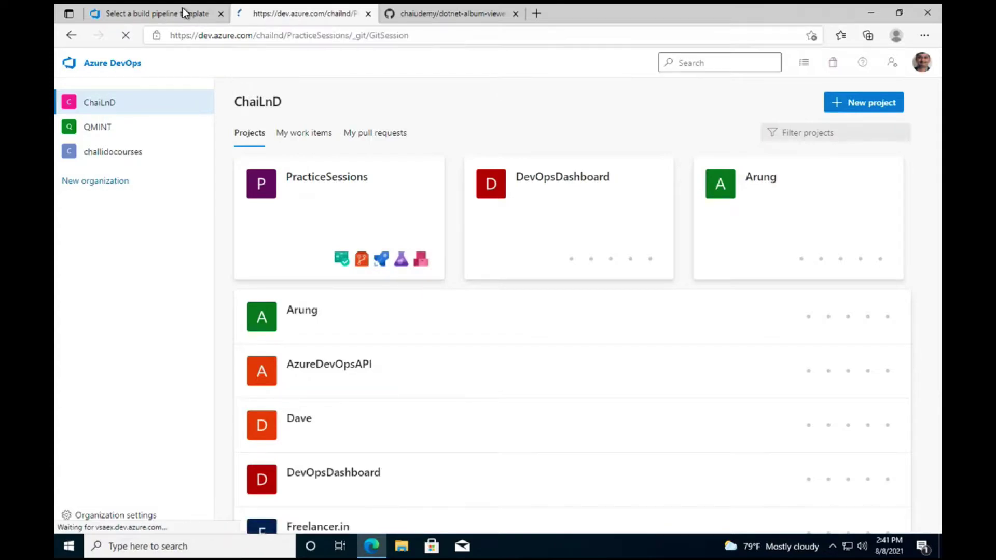
{"action": "left_click", "coordinate": [182, 8]}
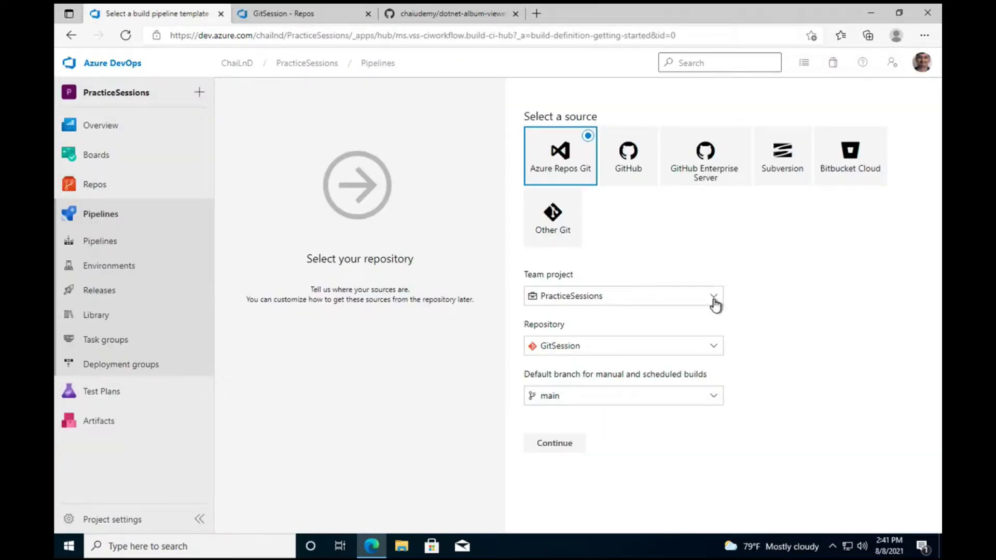
Select PracticeSessions as the team project and keep GitSession as the repository for the pipeline source.
{"action": "left_click", "coordinate": [612, 303]}
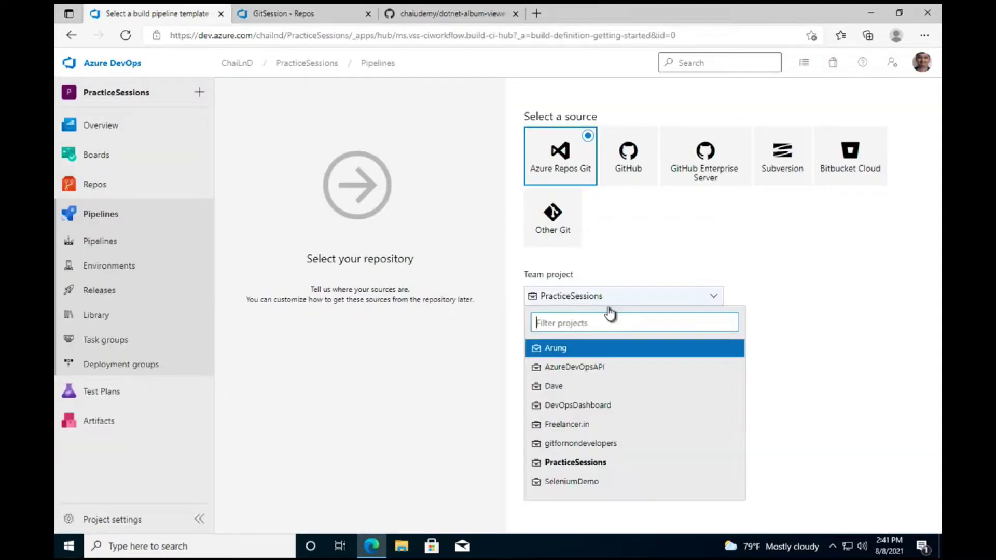
{"action": "left_click", "coordinate": [574, 467]}
{"action": "left_click", "coordinate": [599, 351]}
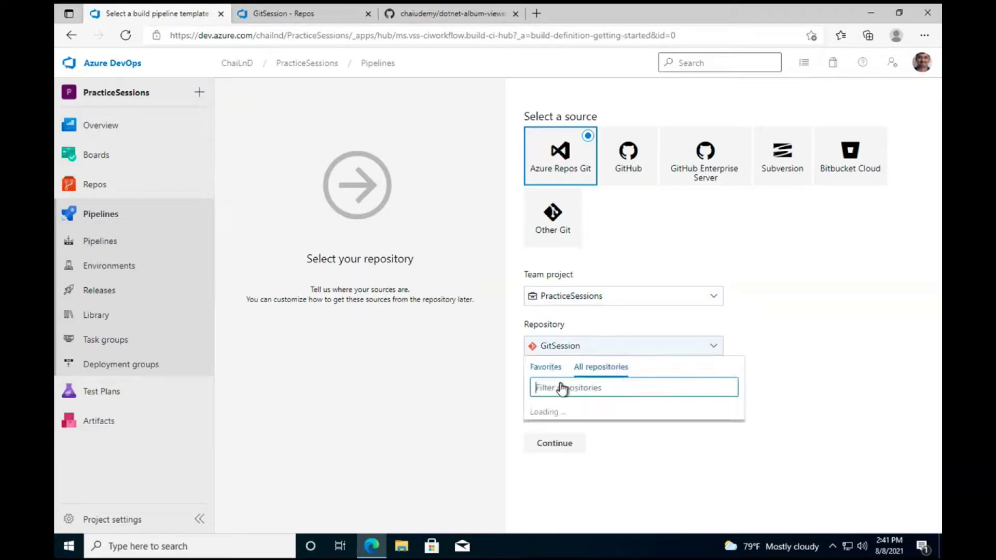
{"action": "left_click", "coordinate": [745, 332]}
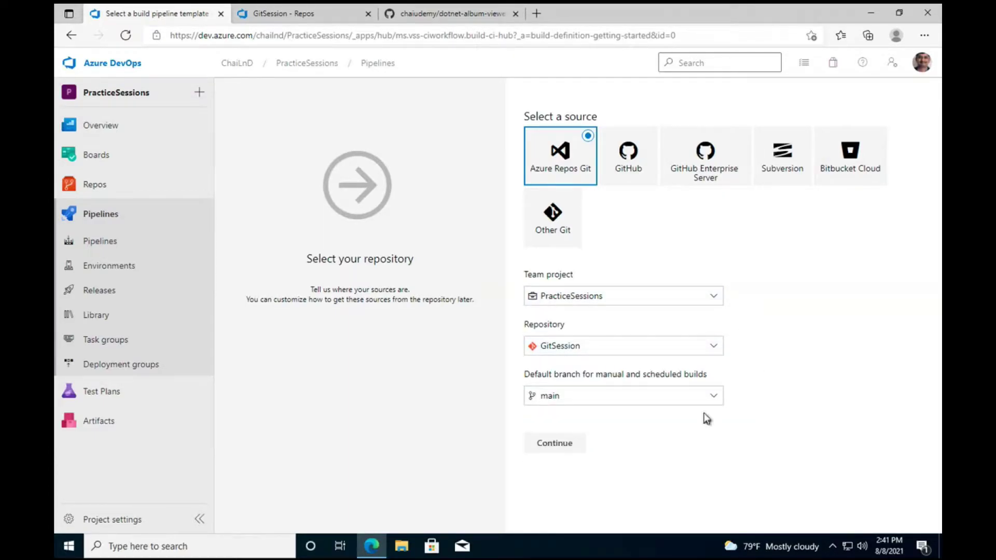
Set the default branch for manual and scheduled builds to feature.
{"action": "left_click", "coordinate": [696, 395]}
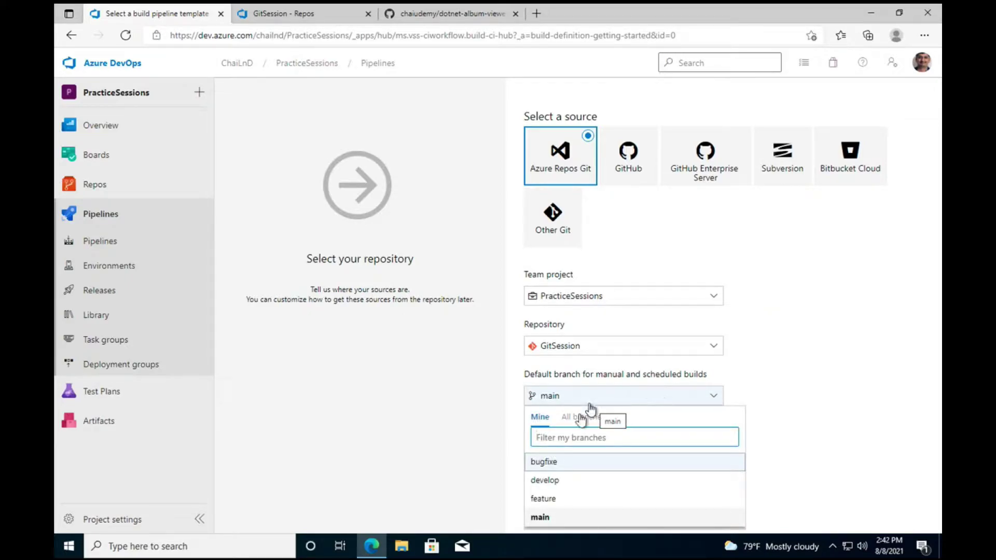
{"action": "key", "text": "Down"}
{"action": "key", "text": "Down"}
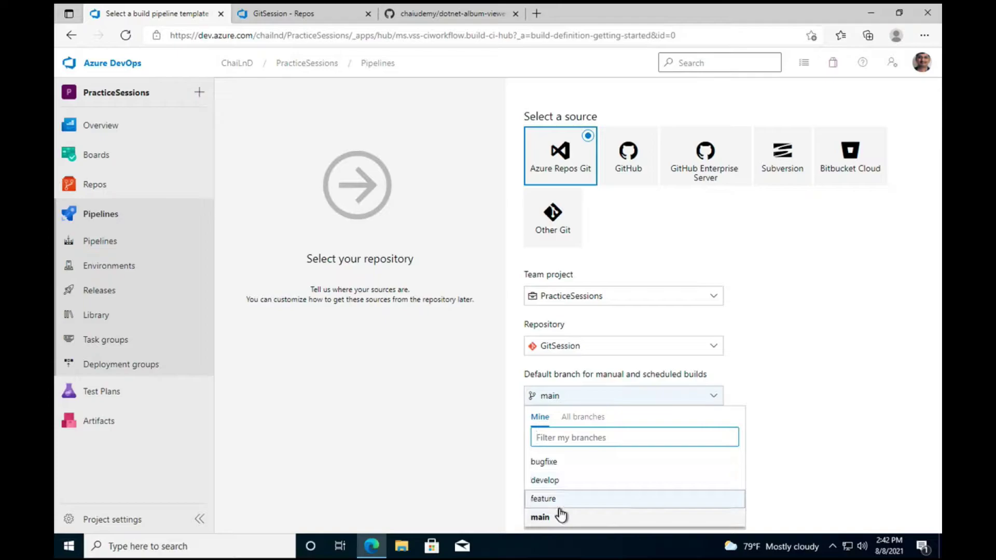
{"action": "key", "text": "Return"}
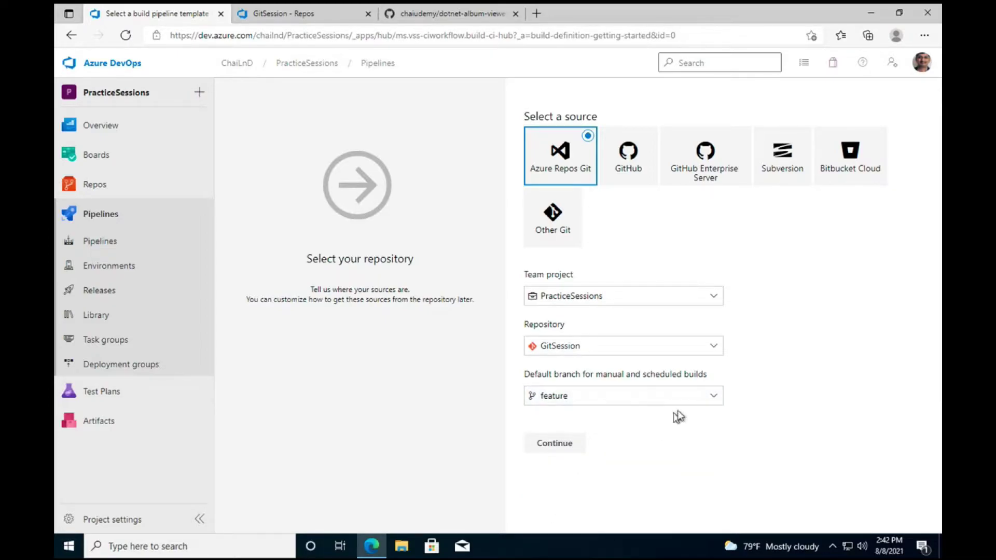
Set the default branch for manual and scheduled builds to main and continue to the template selection.
{"action": "left_click", "coordinate": [711, 398]}
{"action": "left_click", "coordinate": [540, 518]}
{"action": "left_click", "coordinate": [564, 444]}
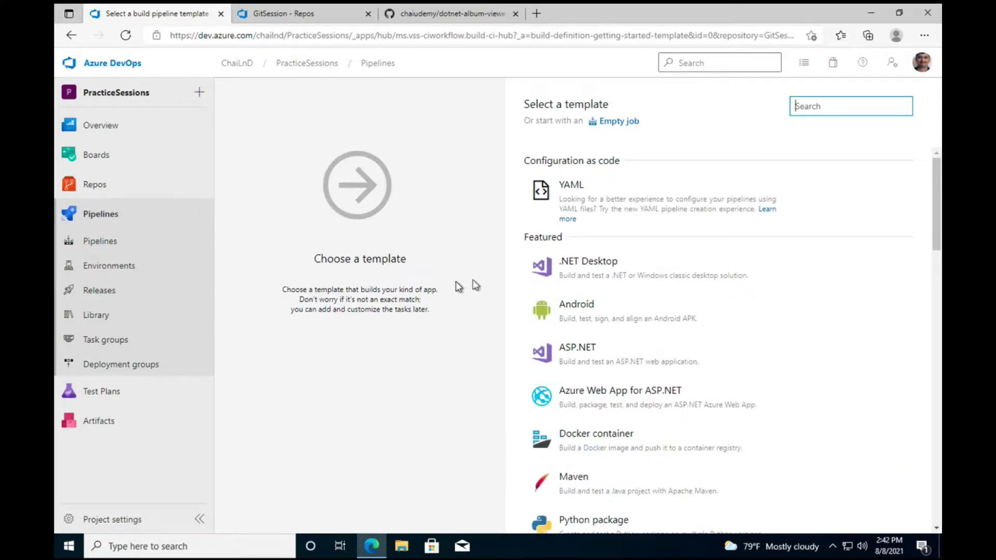
Examine the available build pipeline templates, from the featured ones through to the end of the list.
{"action": "scroll", "coordinate": [746, 402], "scroll_direction": "down", "scroll_amount": 1}
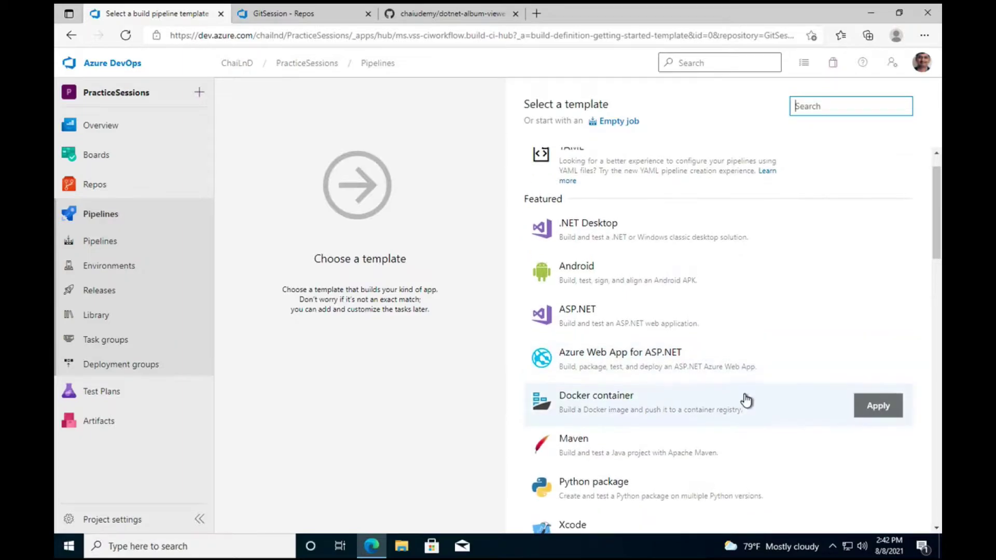
{"action": "scroll", "coordinate": [746, 402], "scroll_direction": "up", "scroll_amount": 1}
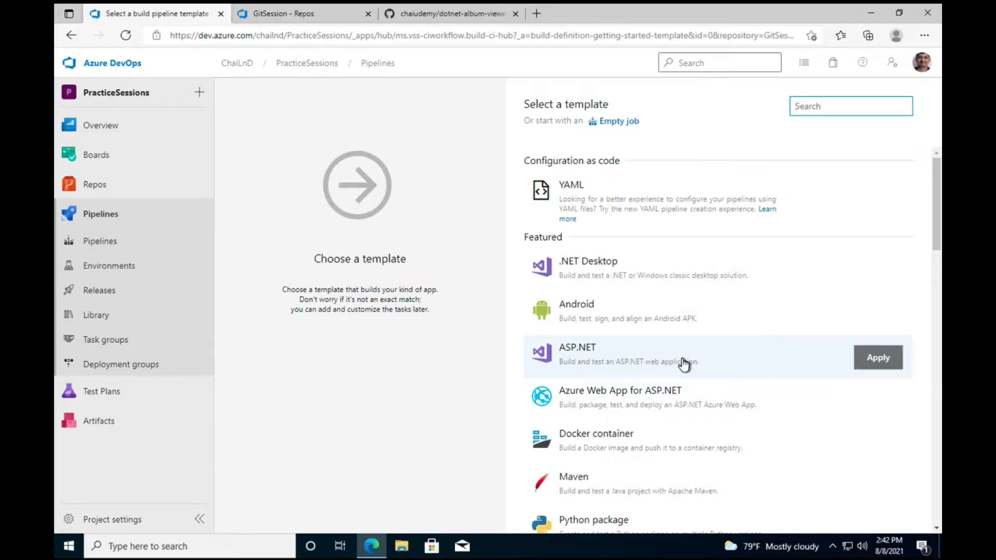
{"action": "scroll", "coordinate": [684, 365], "scroll_direction": "down", "scroll_amount": 1}
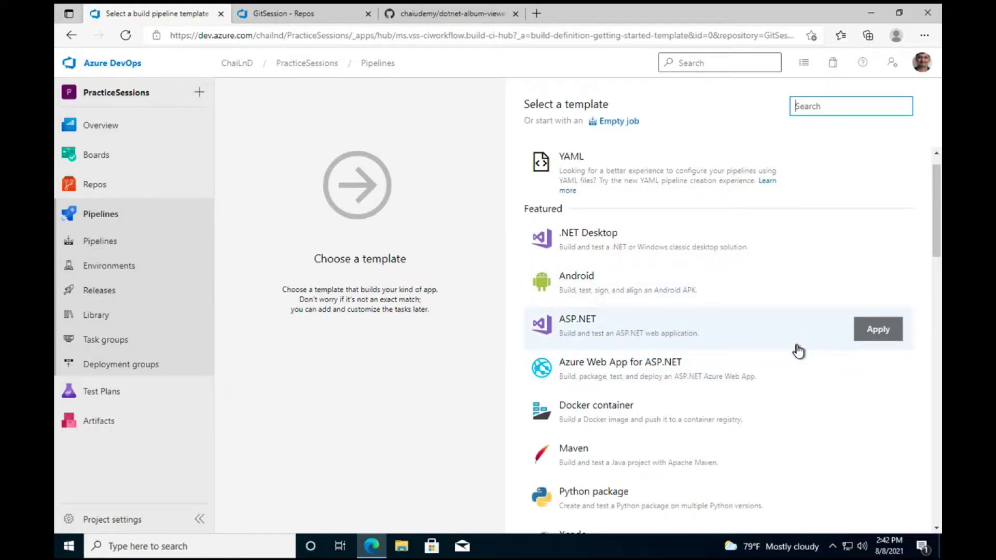
{"action": "scroll", "coordinate": [798, 352], "scroll_direction": "down", "scroll_amount": 1}
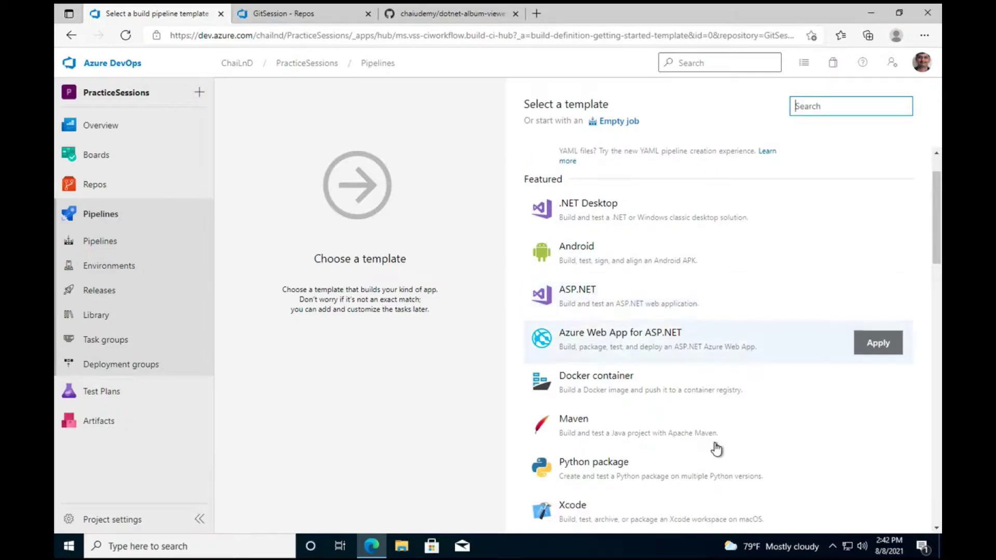
{"action": "scroll", "coordinate": [716, 446], "scroll_direction": "down", "scroll_amount": 3}
{"action": "scroll", "coordinate": [716, 449], "scroll_direction": "down", "scroll_amount": 2}
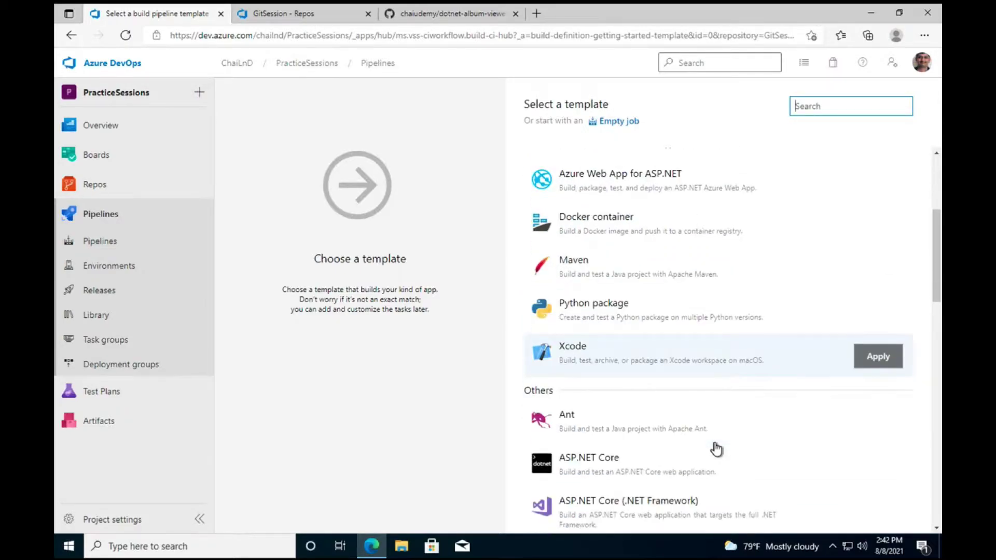
{"action": "scroll", "coordinate": [716, 448], "scroll_direction": "down", "scroll_amount": 8}
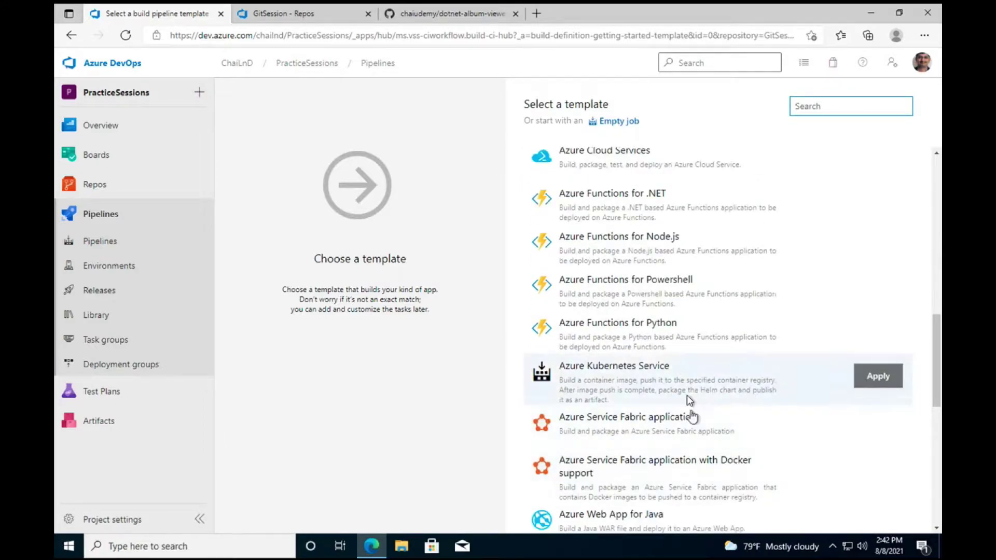
{"action": "scroll", "coordinate": [731, 352], "scroll_direction": "down", "scroll_amount": 10}
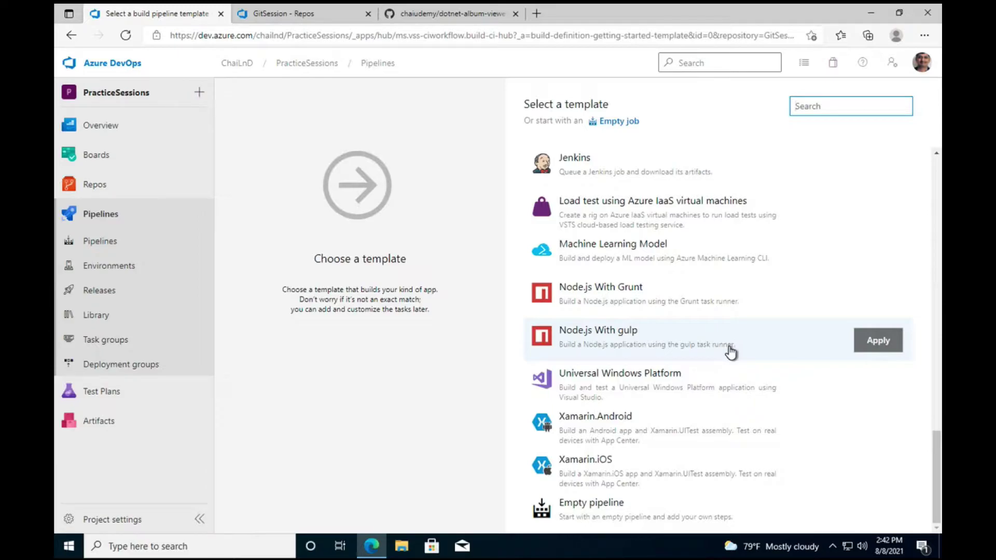
{"action": "scroll", "coordinate": [731, 352], "scroll_direction": "up", "scroll_amount": 10}
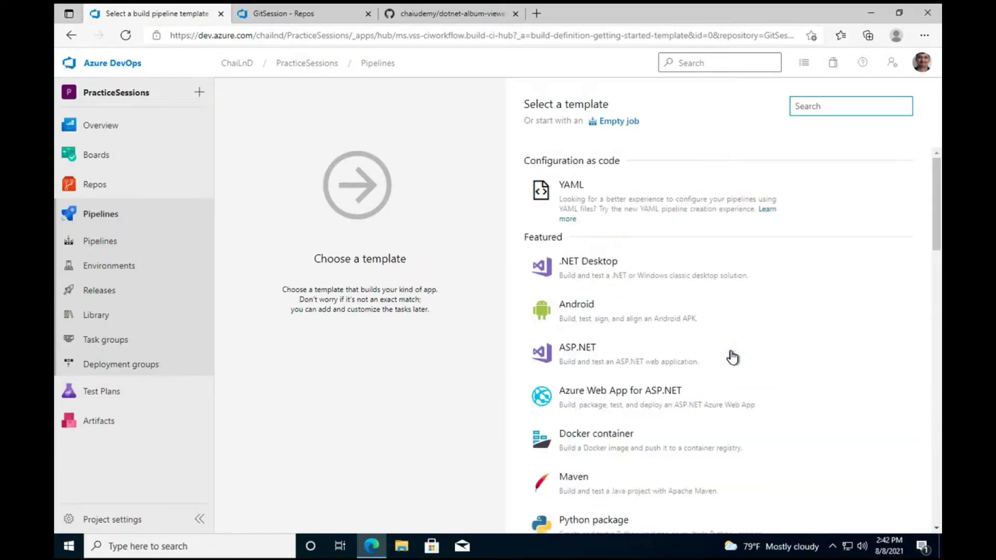
Start the pipeline from an empty job and name it Dotnet_VisualEditor_Pipeline.
{"action": "left_click", "coordinate": [620, 123]}
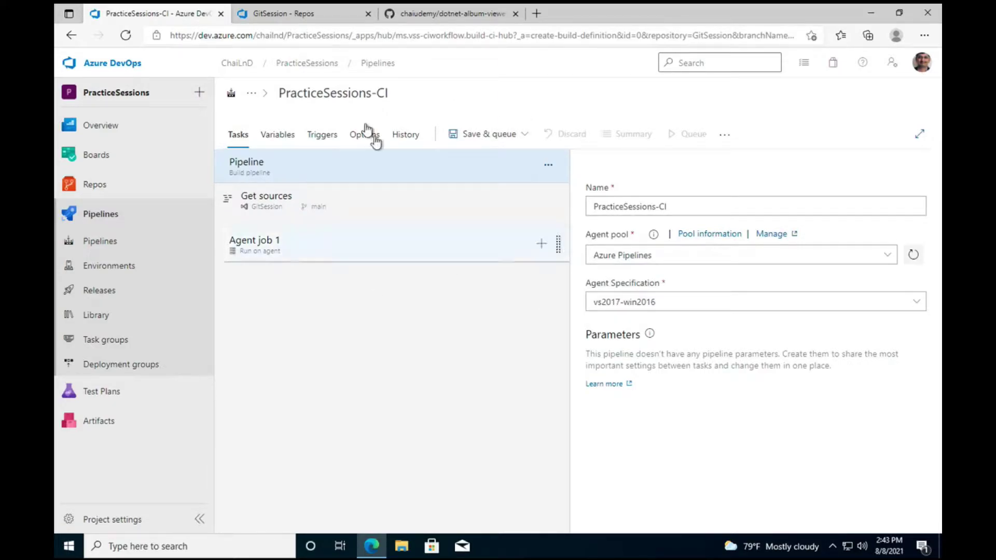
{"action": "left_click", "coordinate": [326, 91]}
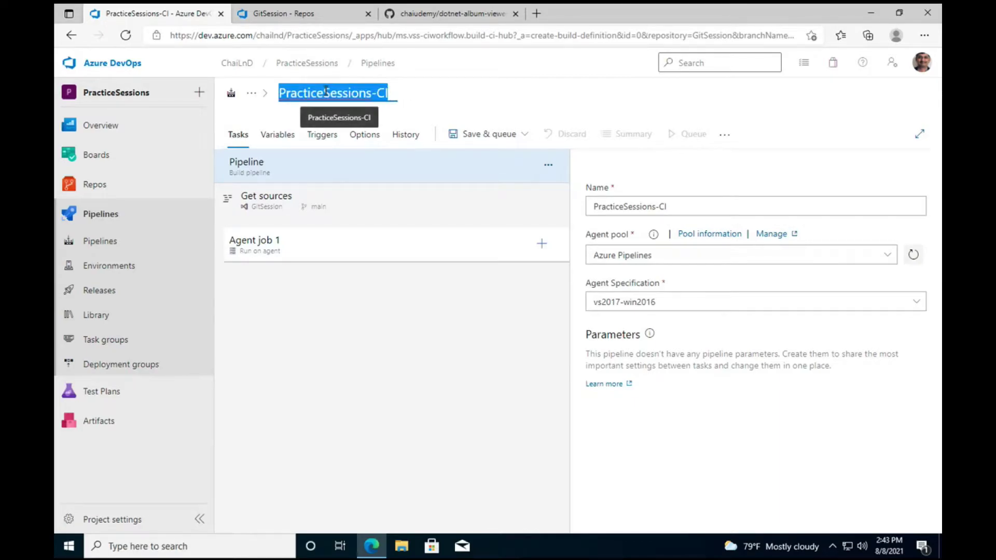
{"action": "type", "text": "Dotnet"}
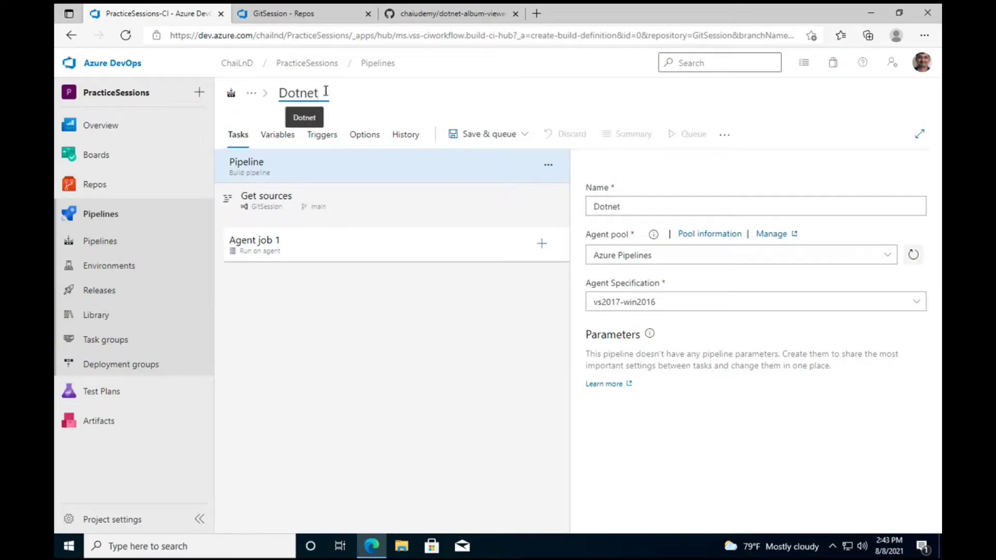
{"action": "type", "text": "_VisualE"}
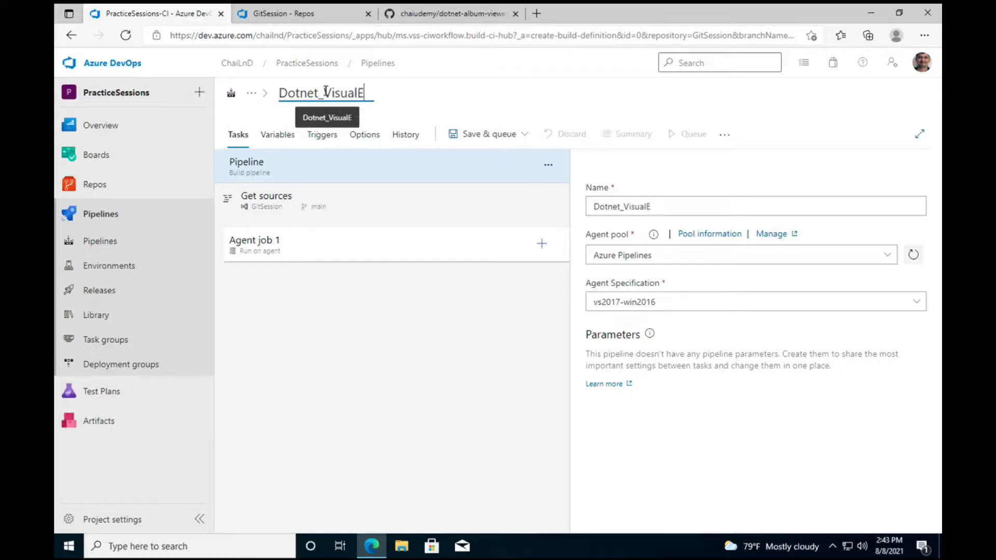
{"action": "type", "text": "ditor_Pipeline"}
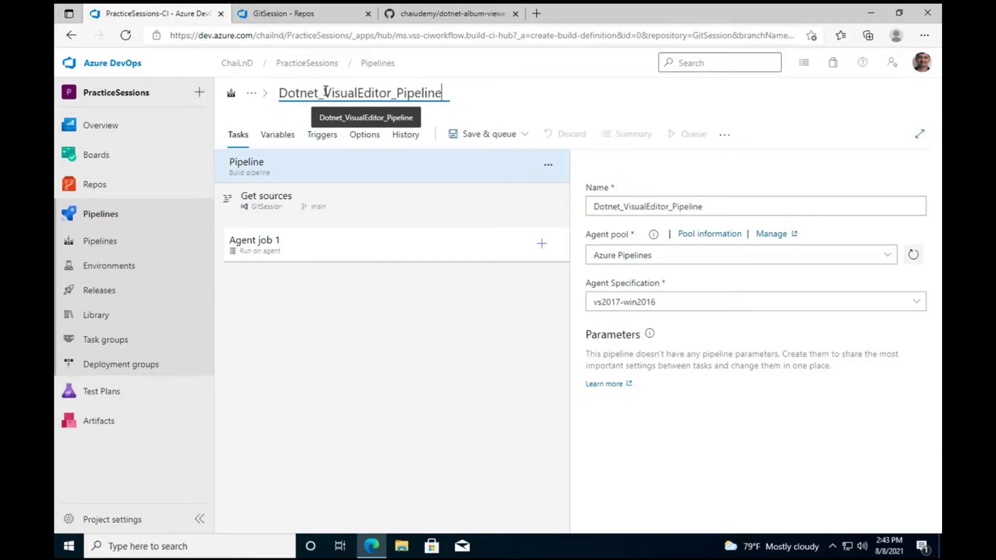
{"action": "left_click", "coordinate": [374, 334]}
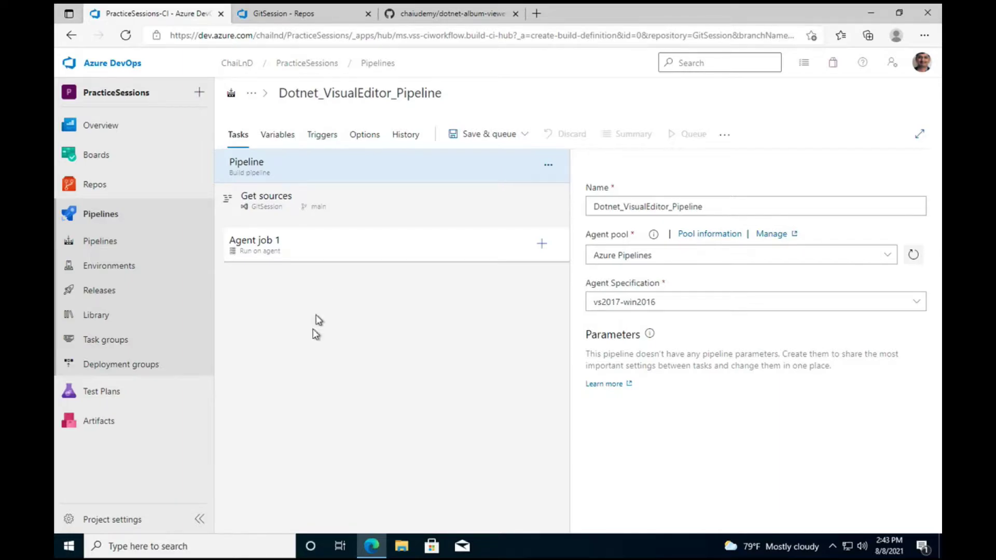
Enable continuous integration for the GitSession repository, keeping main as the included branch.
{"action": "left_click", "coordinate": [277, 136]}
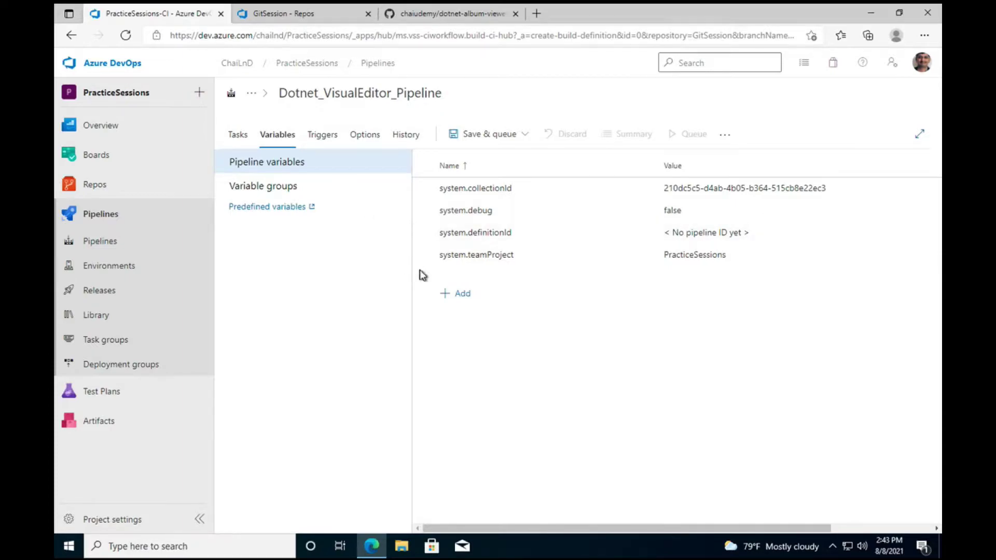
{"action": "left_click", "coordinate": [321, 136]}
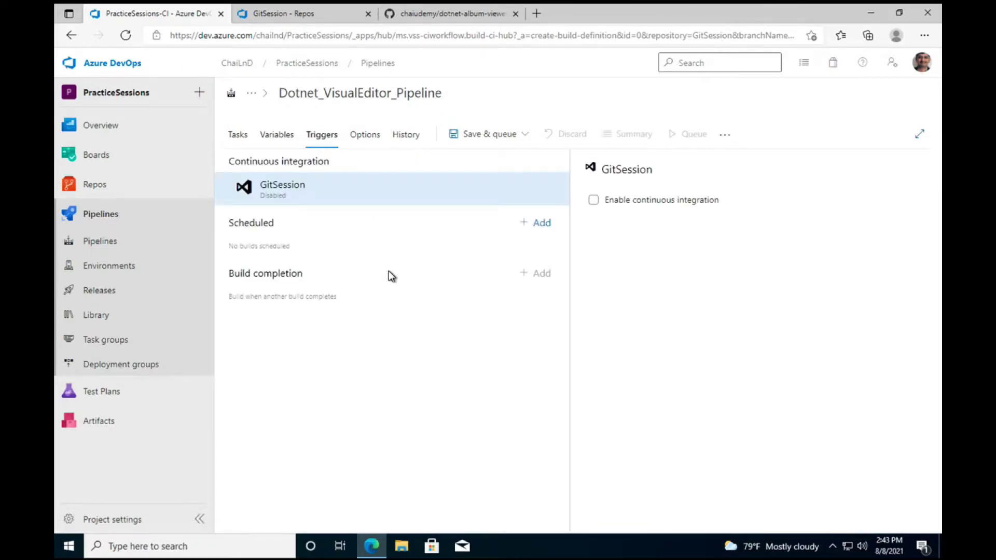
{"action": "left_click", "coordinate": [594, 200]}
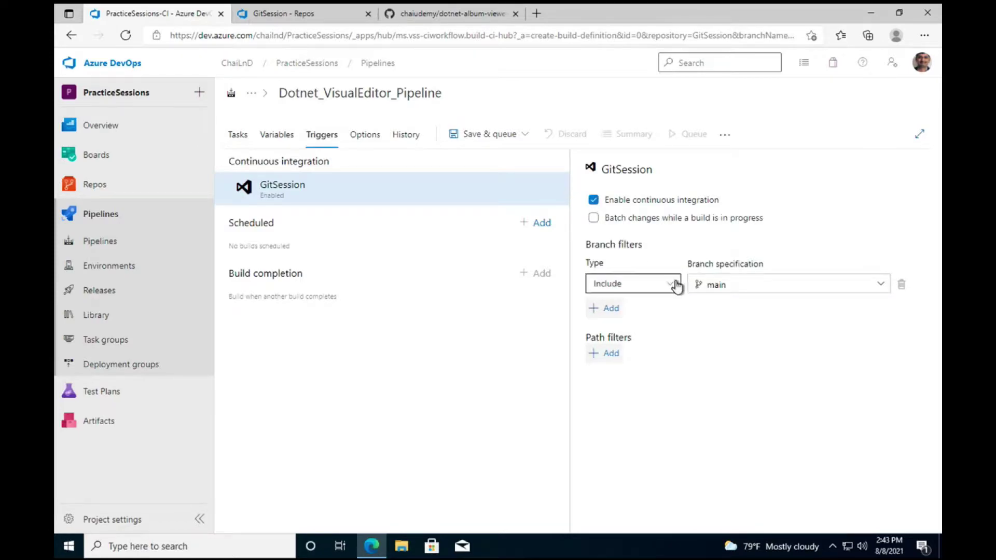
{"action": "left_click", "coordinate": [761, 285]}
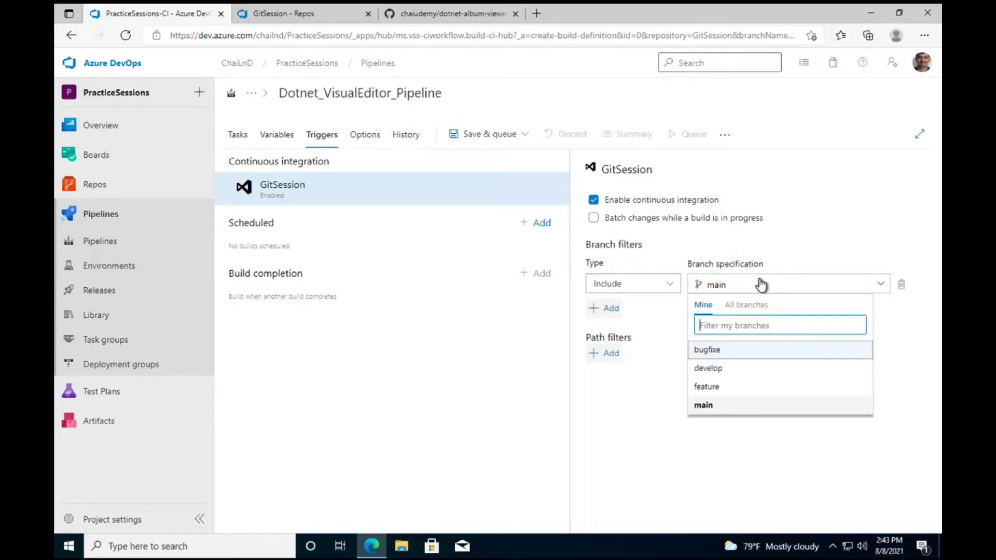
{"action": "left_click", "coordinate": [631, 429]}
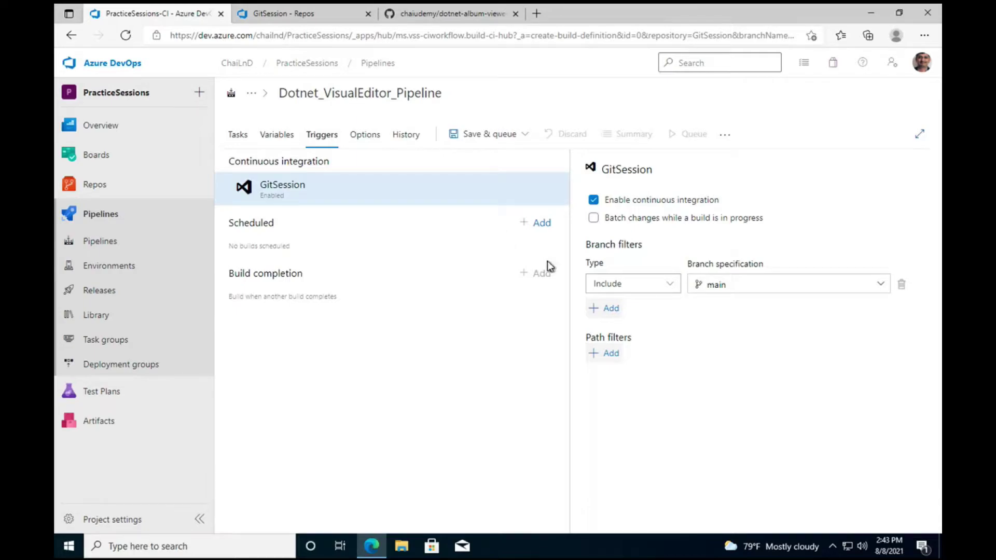
Add a second Include branch filter for develop to the continuous integration trigger and remove it again.
{"action": "left_click", "coordinate": [608, 308]}
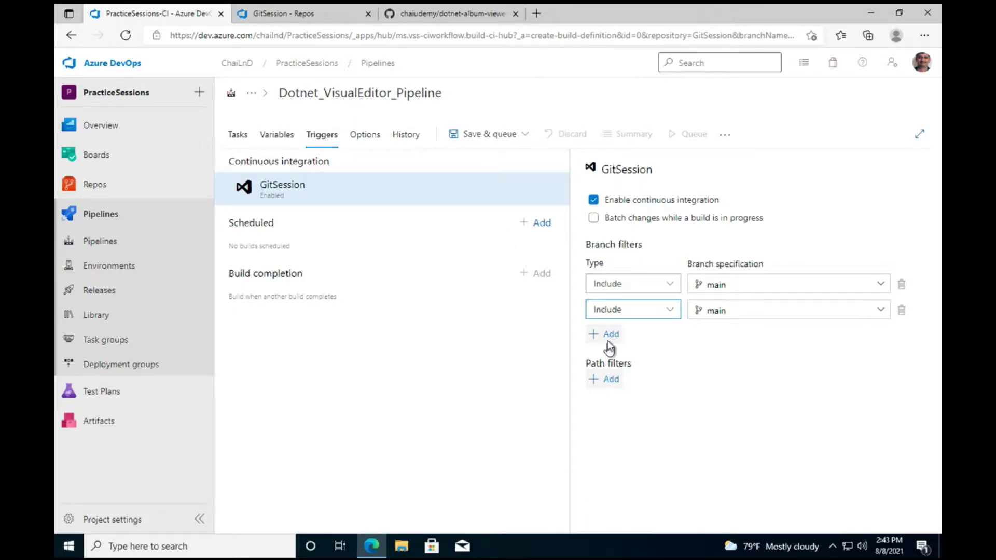
{"action": "left_click", "coordinate": [880, 311]}
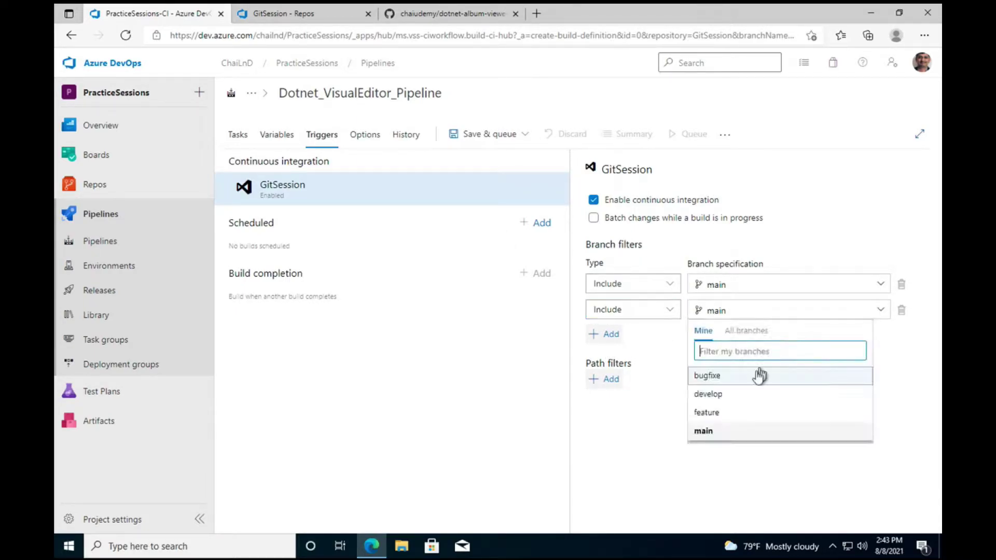
{"action": "left_click", "coordinate": [740, 394]}
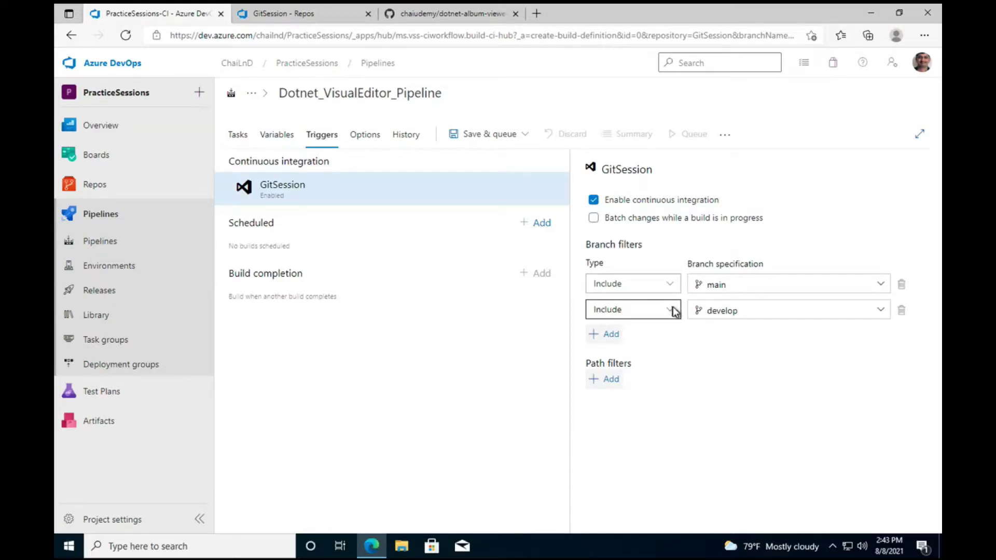
{"action": "left_click", "coordinate": [902, 310]}
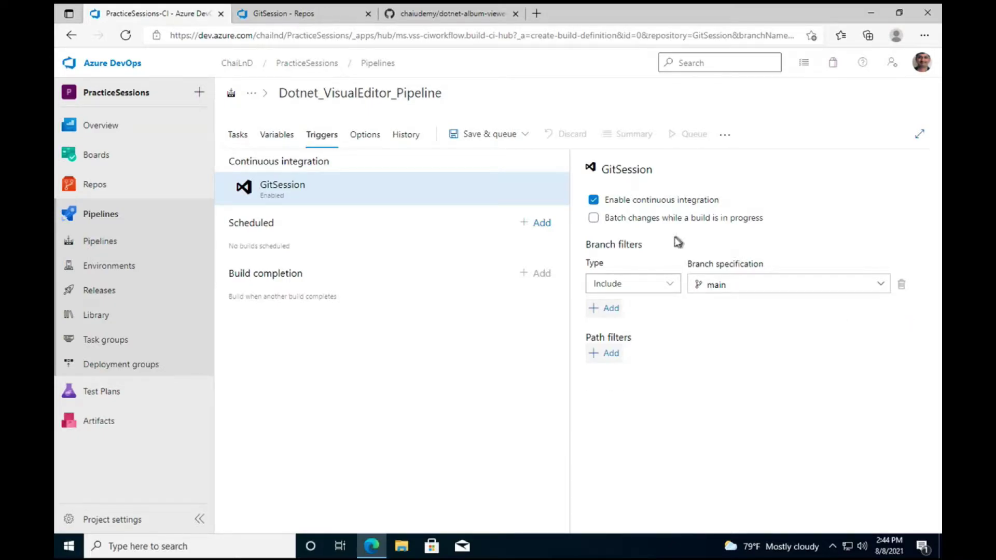
Switch the main branch filter's type to Exclude, back to Include, and finally to Exclude.
{"action": "left_click", "coordinate": [669, 289]}
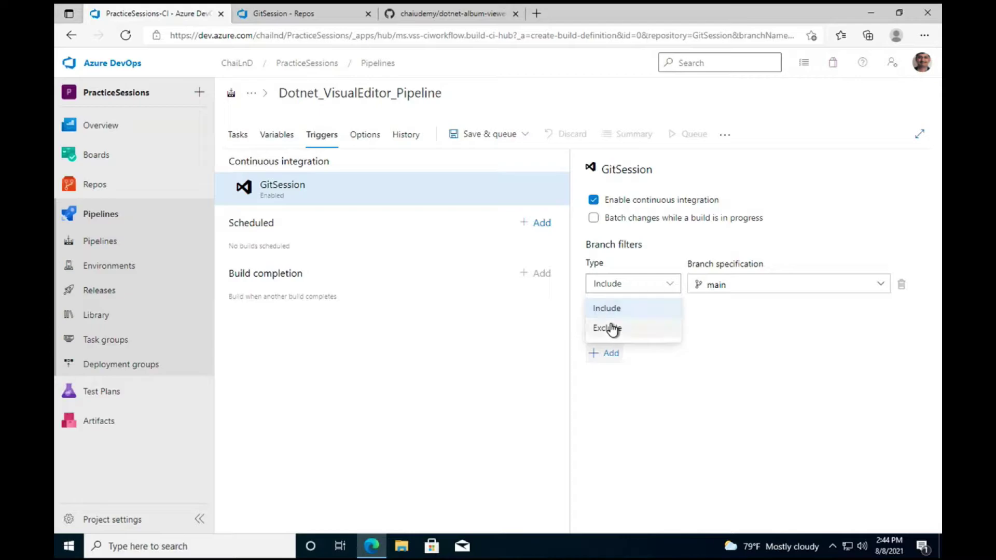
{"action": "left_click", "coordinate": [611, 327]}
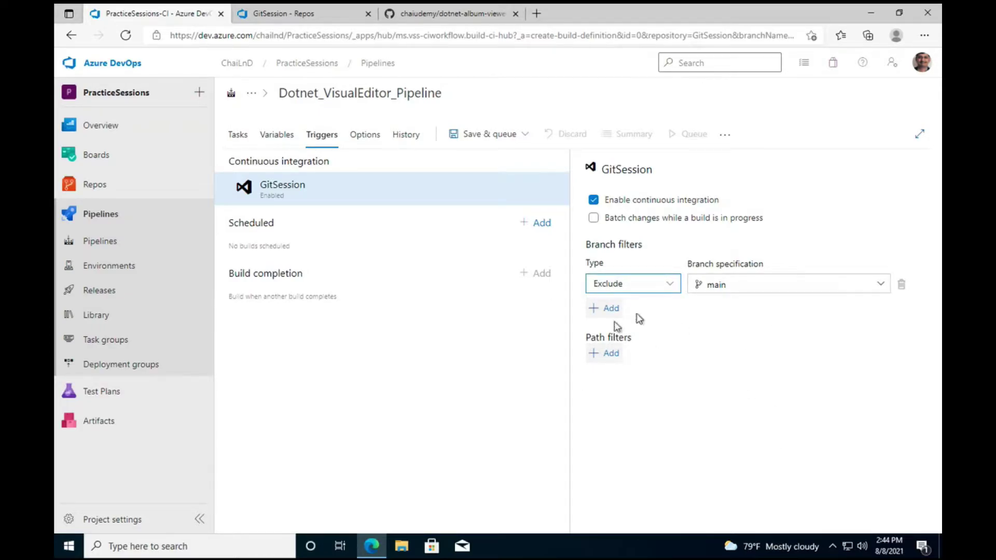
{"action": "left_click", "coordinate": [673, 282]}
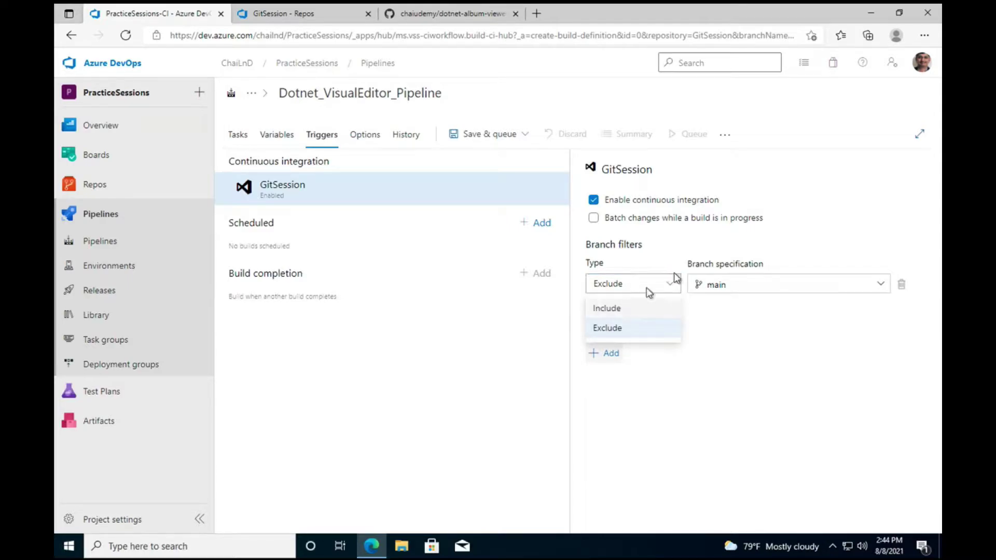
{"action": "left_click", "coordinate": [611, 308]}
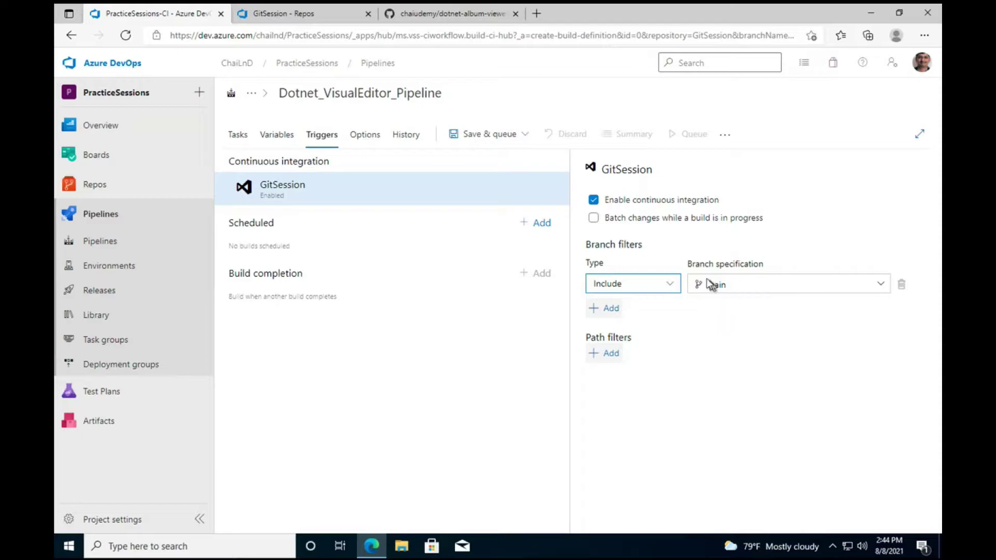
{"action": "left_click", "coordinate": [671, 284]}
{"action": "left_click", "coordinate": [616, 332]}
Review the pipeline's general build options, status badge links and build job settings, as well as its change history.
{"action": "left_click", "coordinate": [358, 131]}
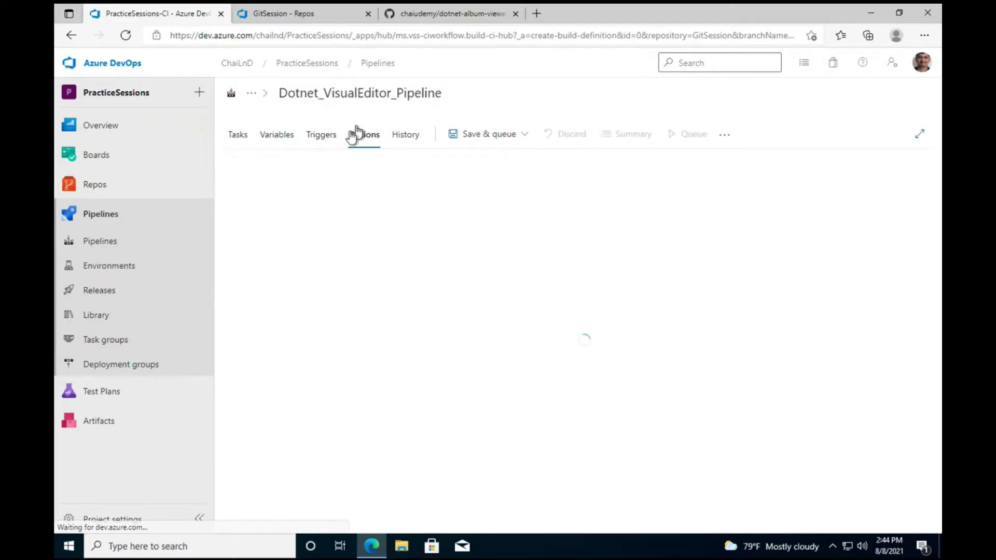
{"action": "scroll", "coordinate": [286, 389], "scroll_direction": "down", "scroll_amount": 2}
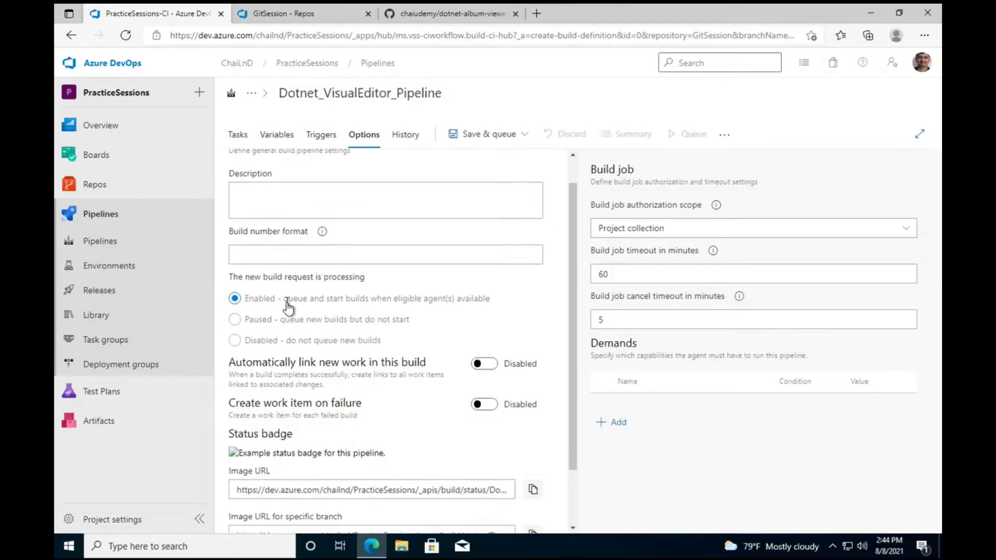
{"action": "left_click", "coordinate": [279, 231]}
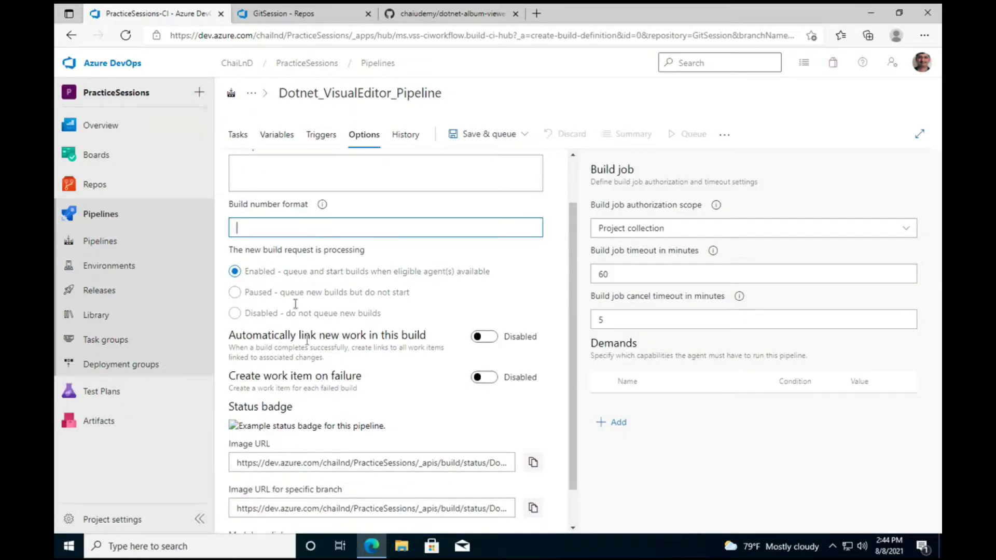
{"action": "scroll", "coordinate": [311, 382], "scroll_direction": "down", "scroll_amount": 1}
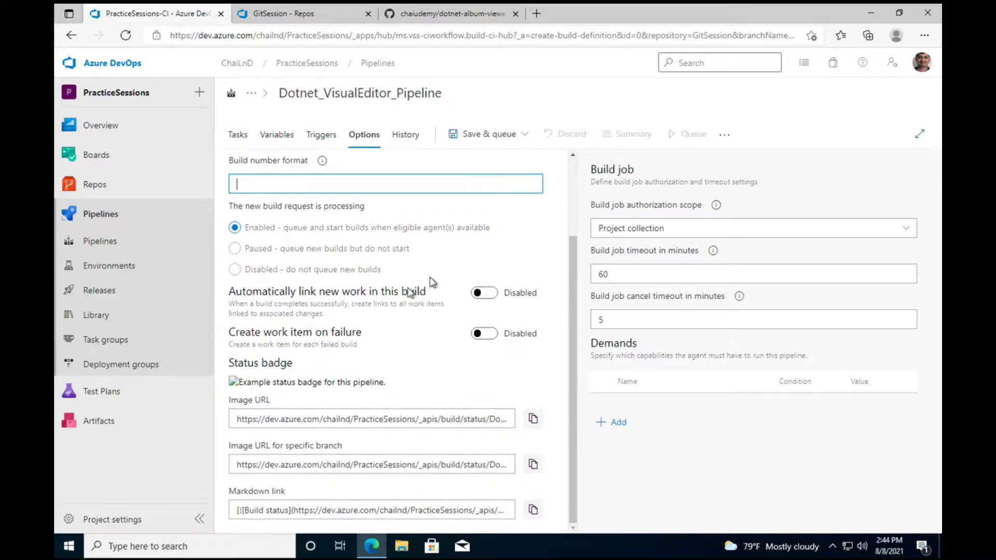
{"action": "left_click", "coordinate": [406, 136]}
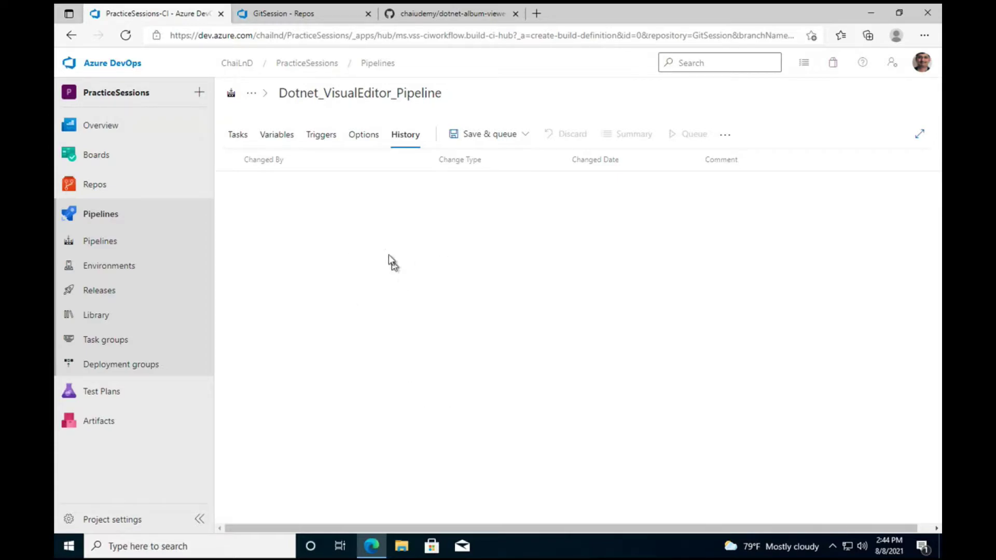
Set Clean to true in the pipeline's Get sources settings.
{"action": "left_click", "coordinate": [240, 135]}
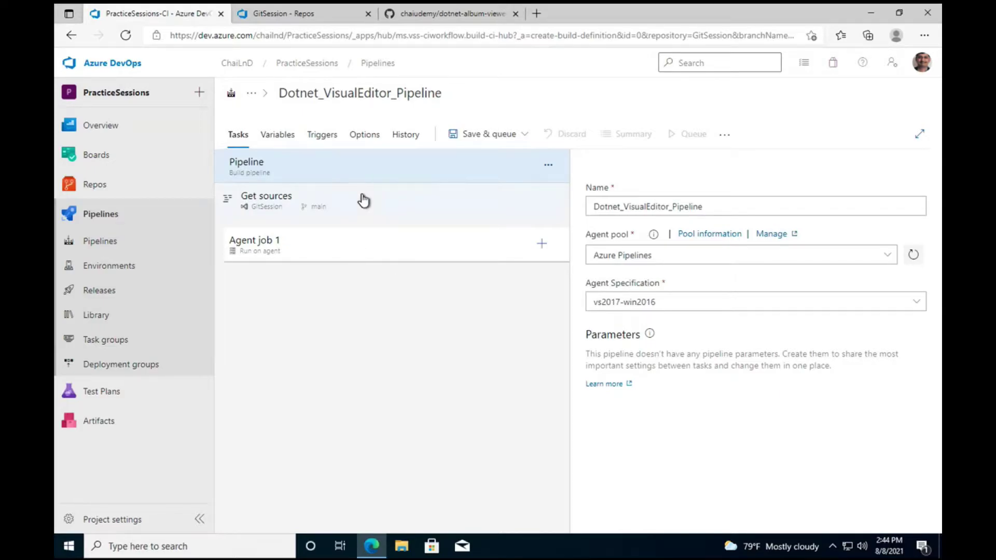
{"action": "left_click", "coordinate": [363, 201]}
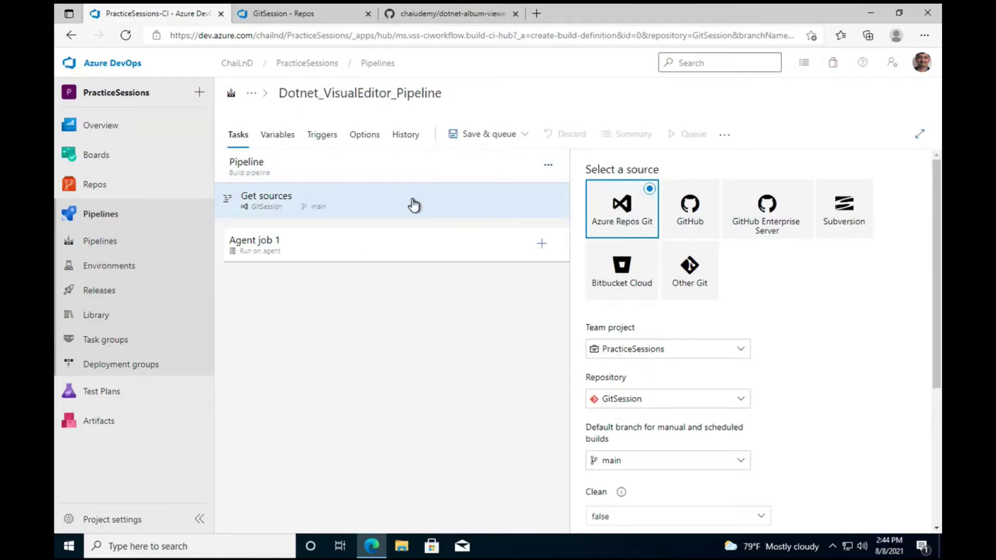
{"action": "scroll", "coordinate": [731, 355], "scroll_direction": "down", "scroll_amount": 3}
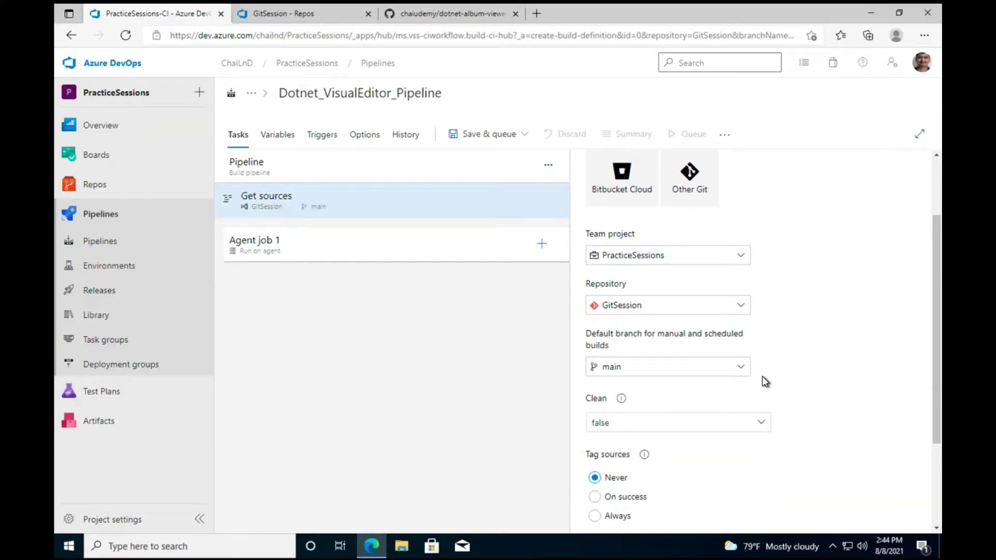
{"action": "scroll", "coordinate": [729, 363], "scroll_direction": "down", "scroll_amount": 1}
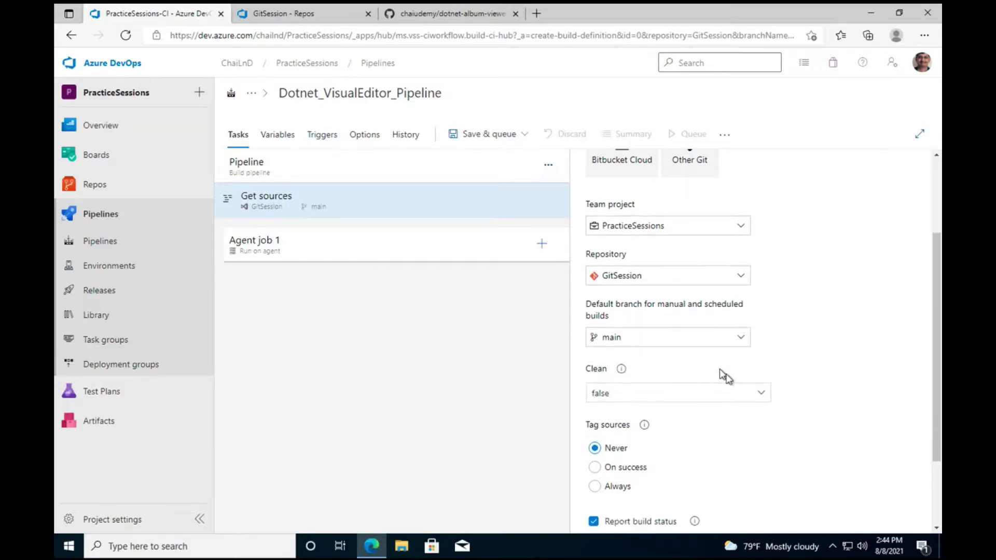
{"action": "left_click", "coordinate": [763, 394]}
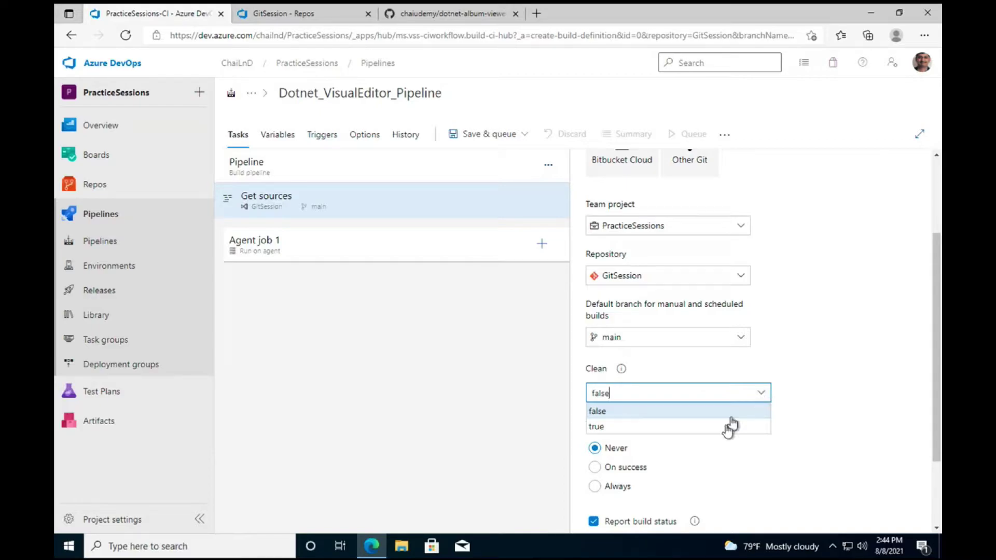
{"action": "left_click", "coordinate": [712, 428]}
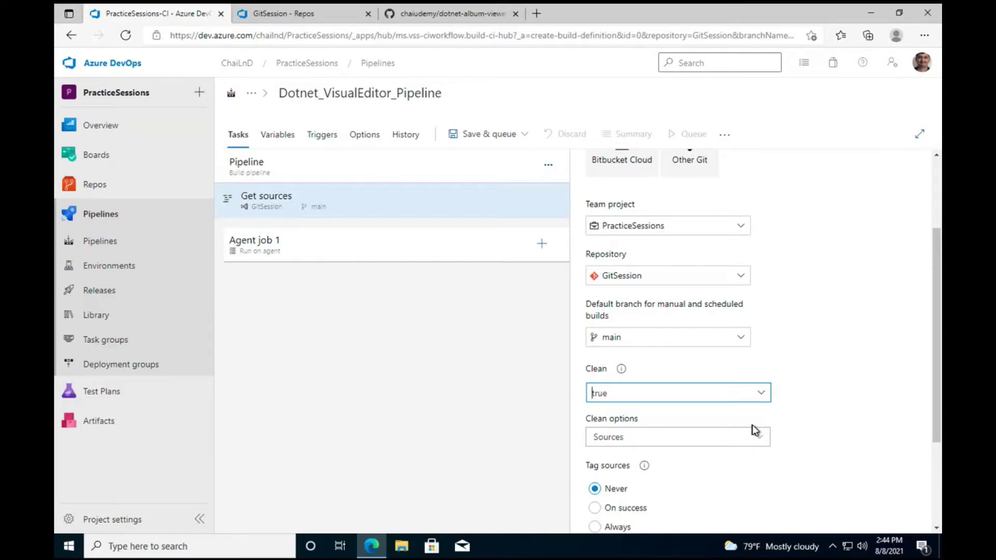
Set the clean options of Get sources to All build directories.
{"action": "scroll", "coordinate": [756, 429], "scroll_direction": "down", "scroll_amount": 1}
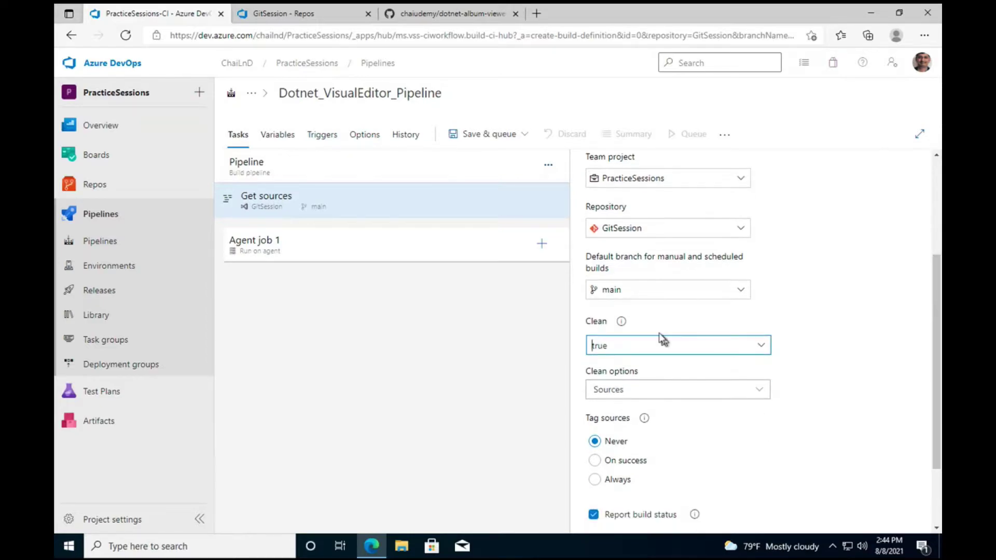
{"action": "left_click", "coordinate": [762, 391]}
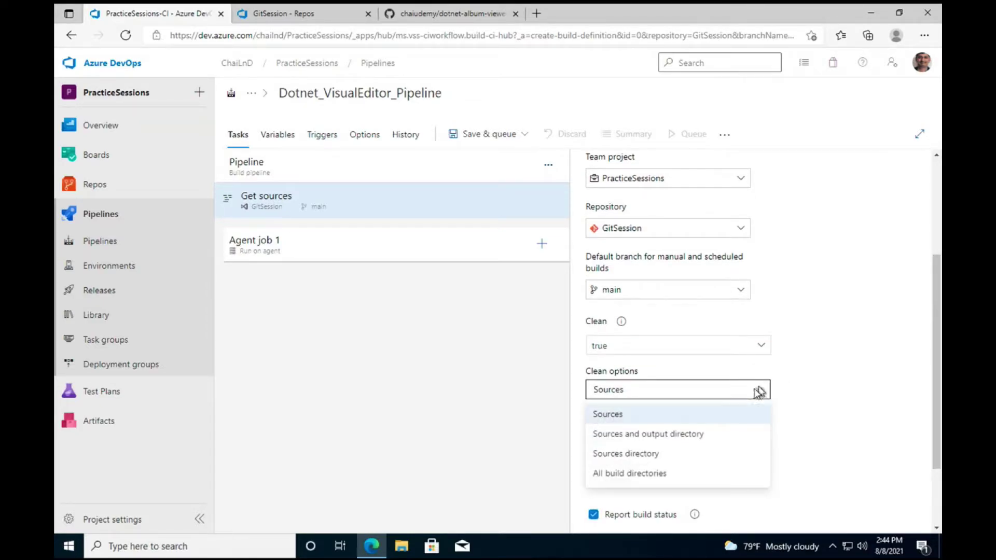
{"action": "left_click", "coordinate": [656, 474]}
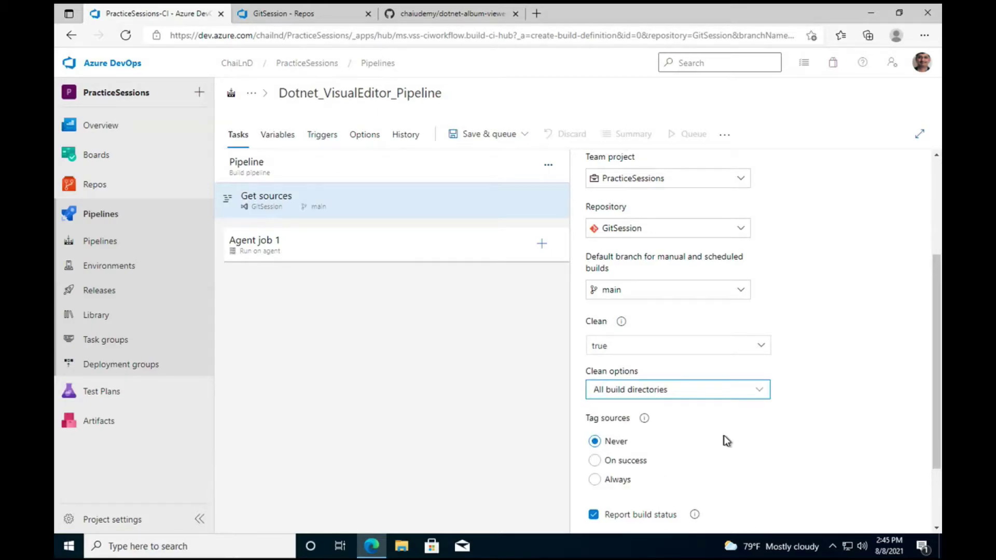
{"action": "scroll", "coordinate": [726, 440], "scroll_direction": "down", "scroll_amount": 1}
{"action": "left_click", "coordinate": [411, 382]}
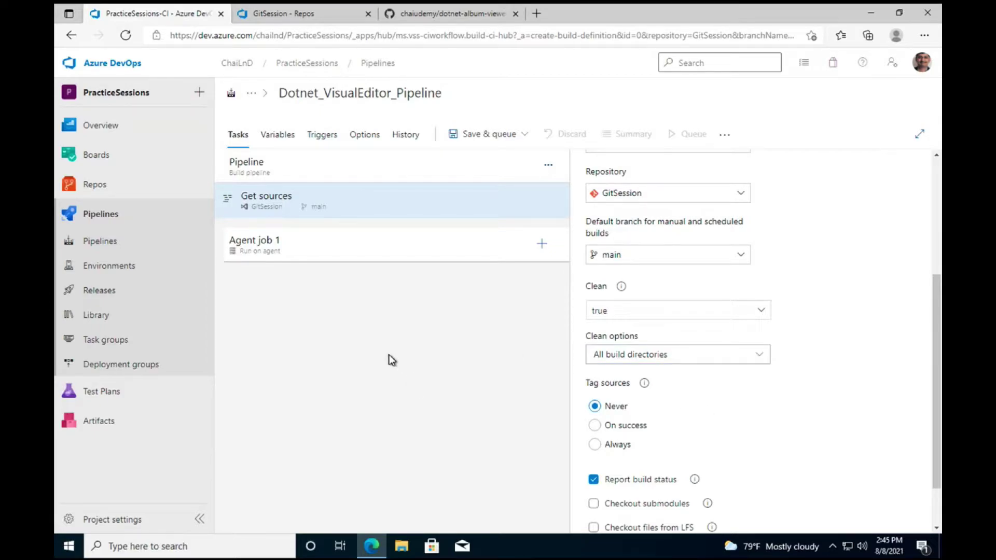
Review the agent pools the pipeline can use and view the pool information for Azure Pipelines.
{"action": "left_click", "coordinate": [473, 177]}
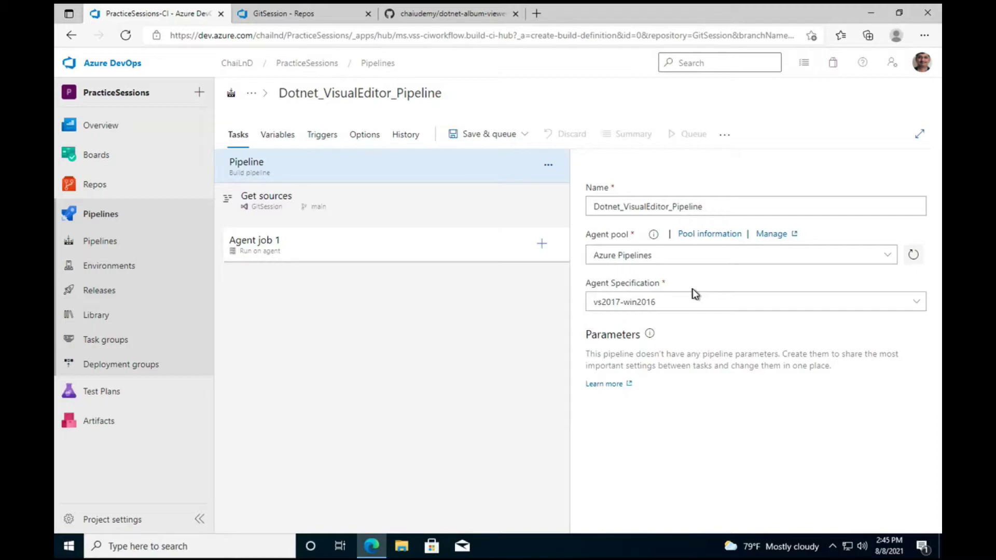
{"action": "left_click", "coordinate": [888, 255]}
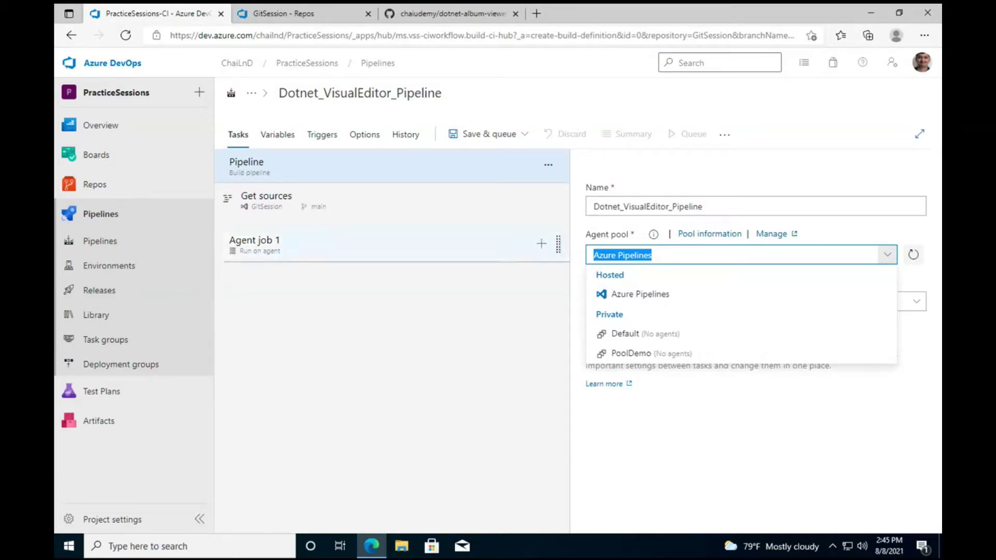
{"action": "mouse_move", "coordinate": [96, 154]}
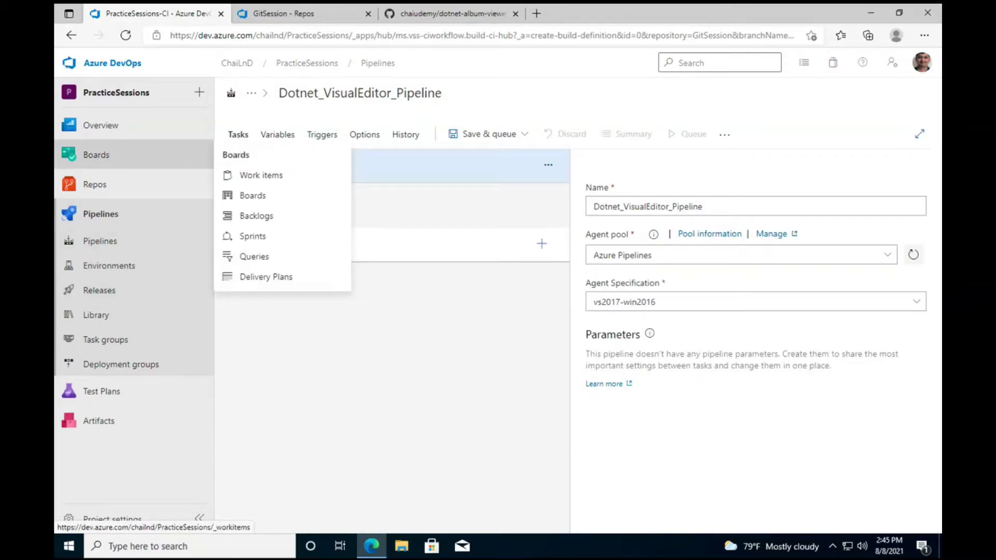
{"action": "left_click", "coordinate": [888, 257]}
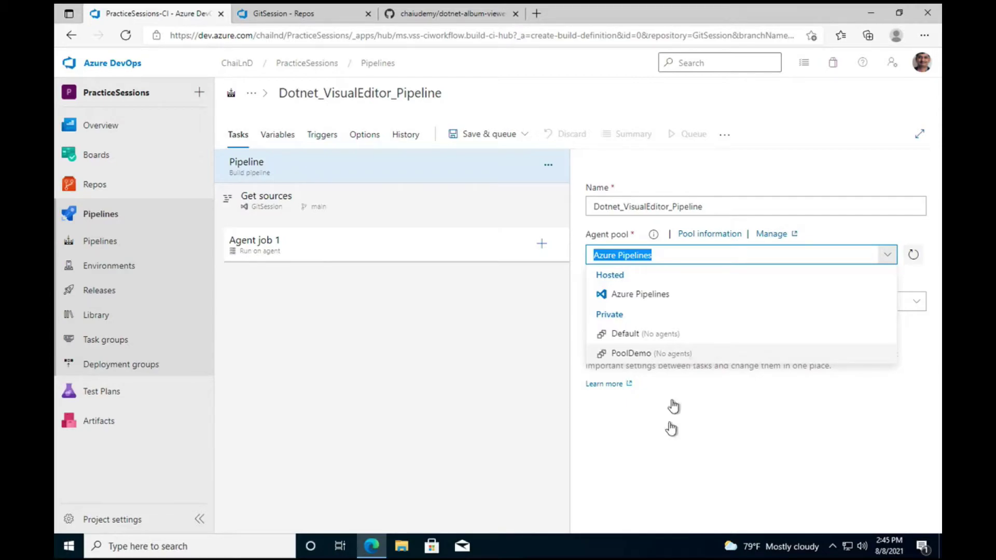
{"action": "left_click", "coordinate": [667, 444]}
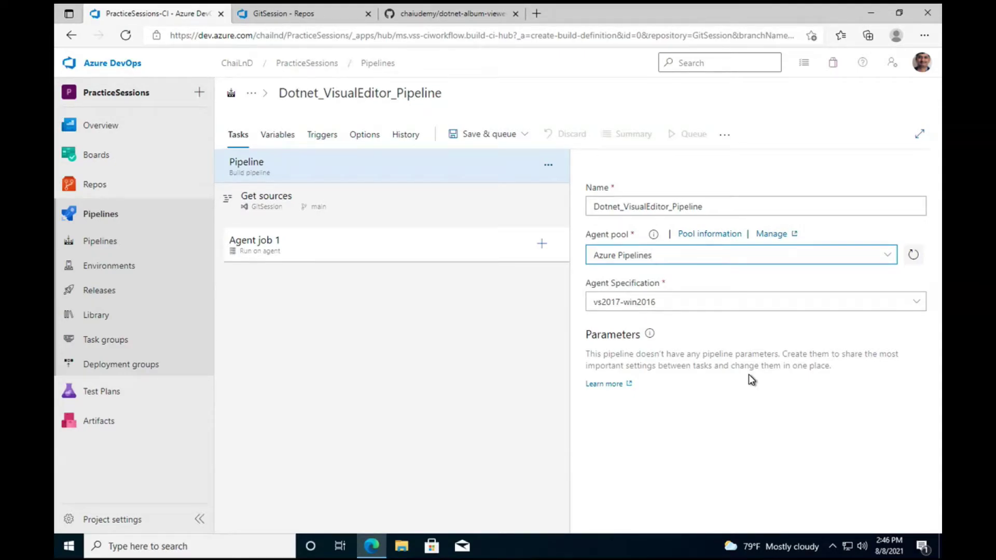
{"action": "left_click", "coordinate": [849, 282]}
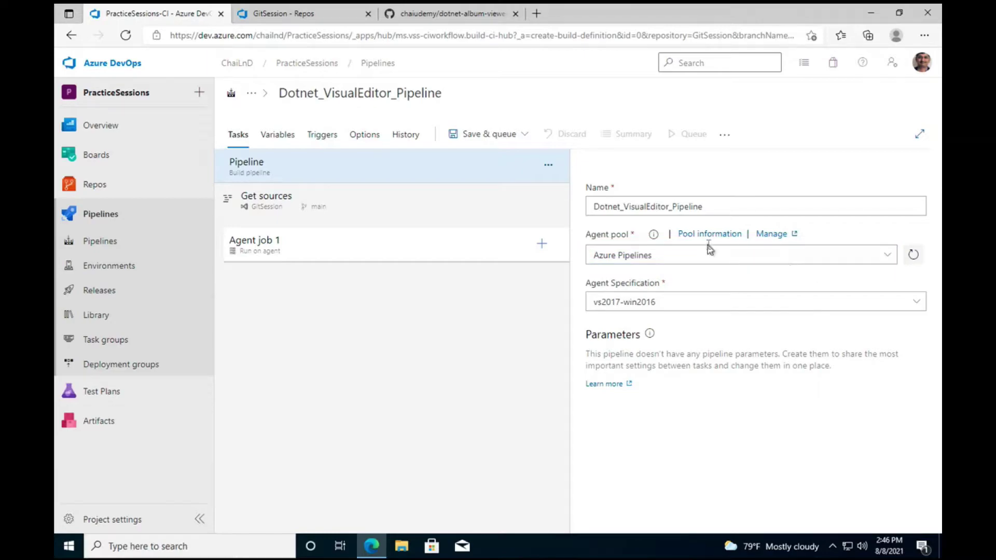
{"action": "left_click", "coordinate": [708, 235]}
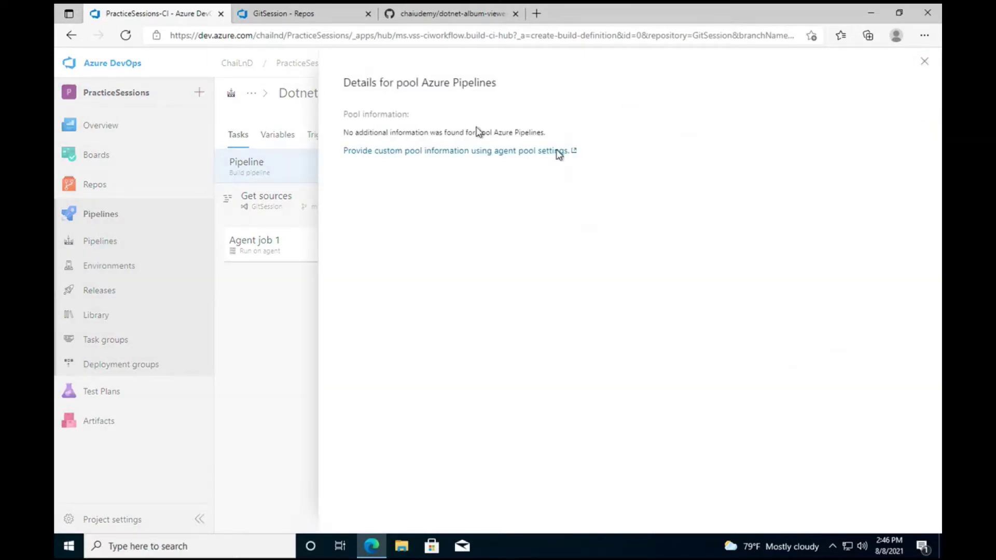
Open the agent pool management in the project settings and view the agents of the PoolDemo pool.
{"action": "left_click", "coordinate": [925, 58]}
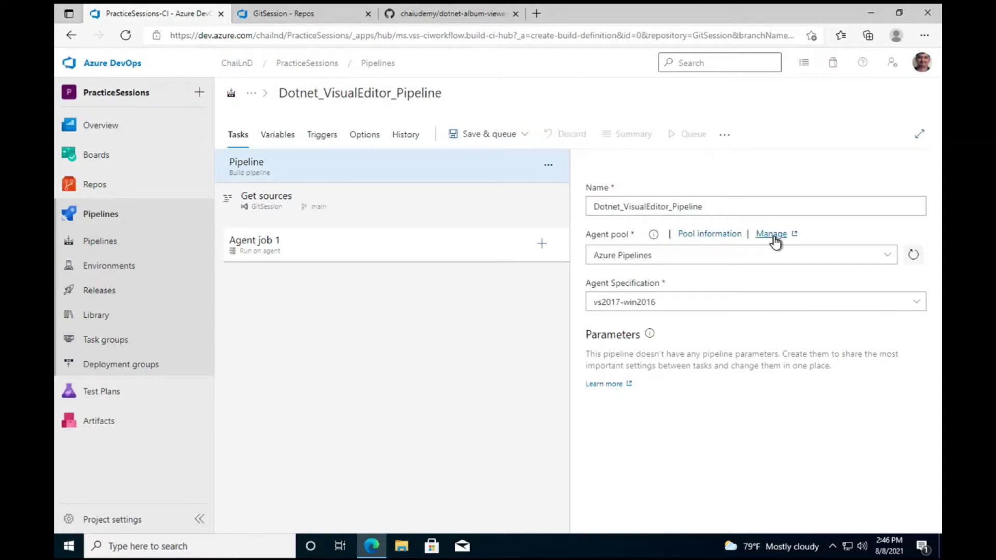
{"action": "left_click", "coordinate": [771, 234]}
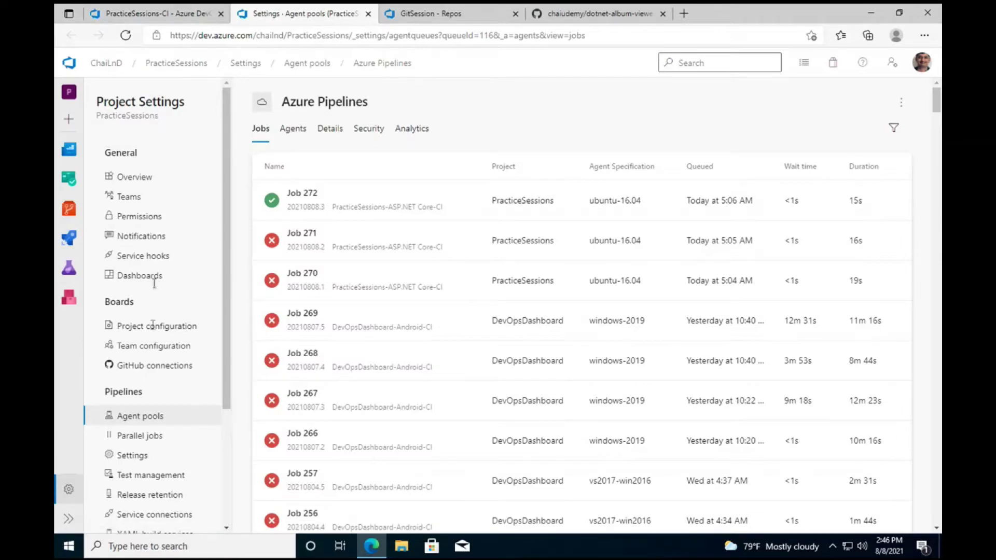
{"action": "scroll", "coordinate": [153, 363], "scroll_direction": "down", "scroll_amount": 1}
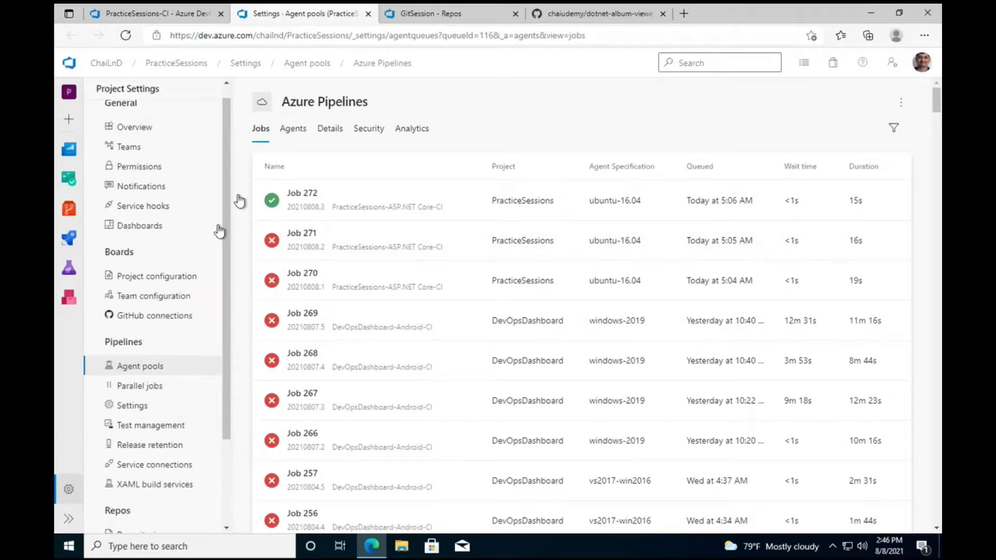
{"action": "left_click", "coordinate": [200, 296]}
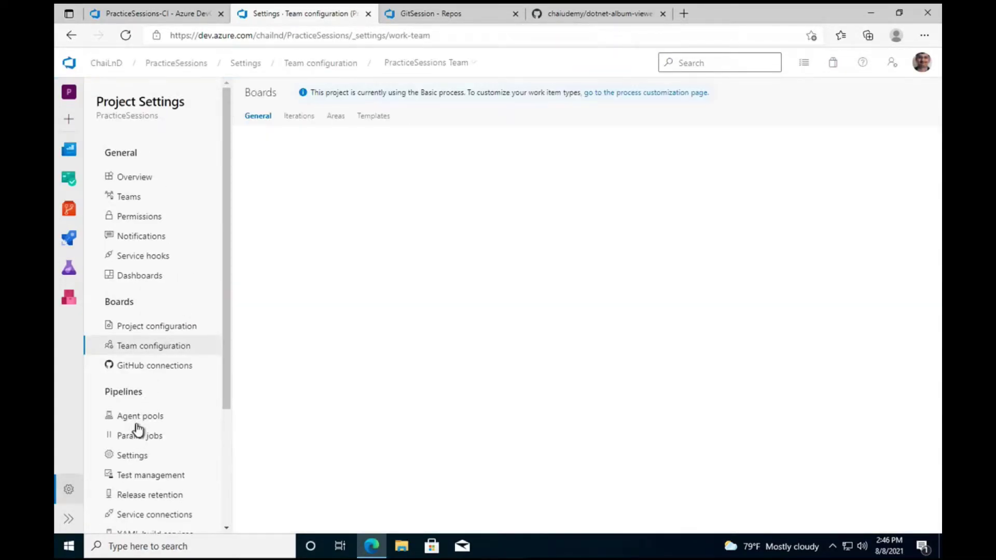
{"action": "left_click", "coordinate": [136, 419]}
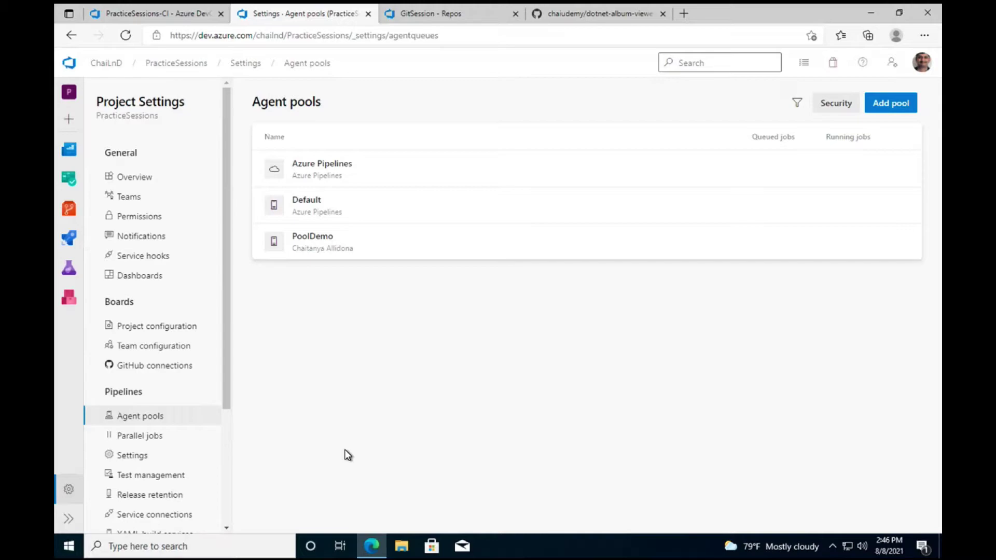
{"action": "left_click", "coordinate": [324, 242]}
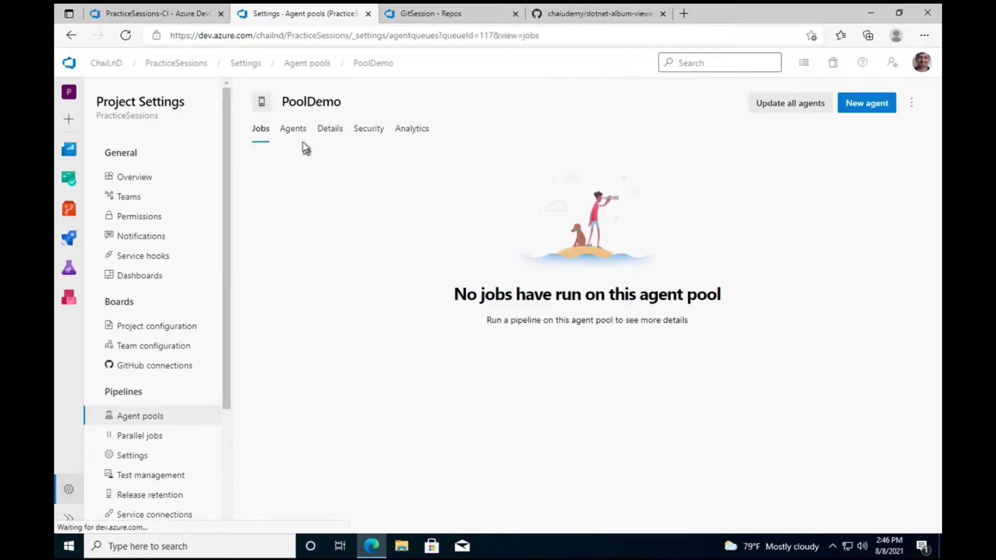
{"action": "left_click", "coordinate": [298, 130]}
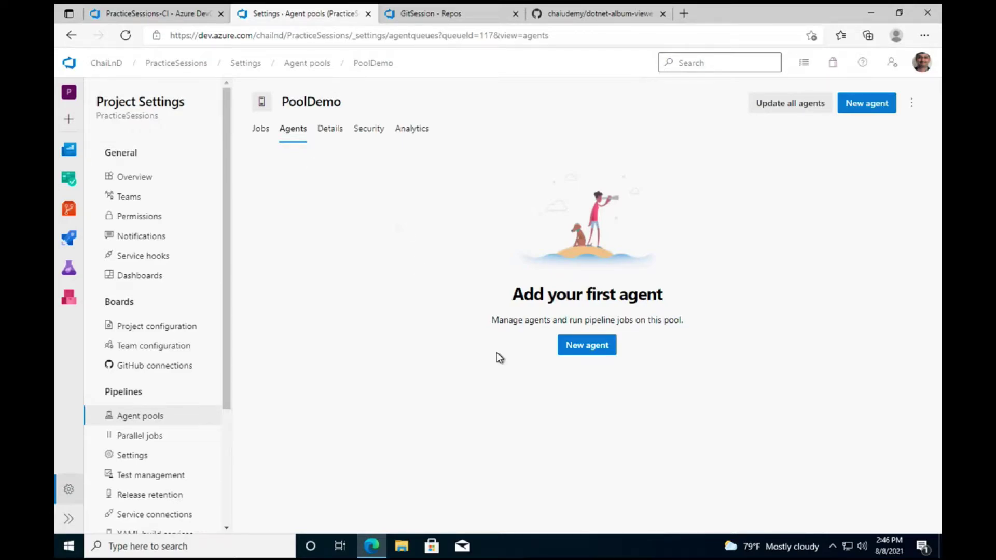
Review the new-agent download and setup instructions for Windows, macOS and Linux in the PoolDemo pool.
{"action": "left_click", "coordinate": [583, 346]}
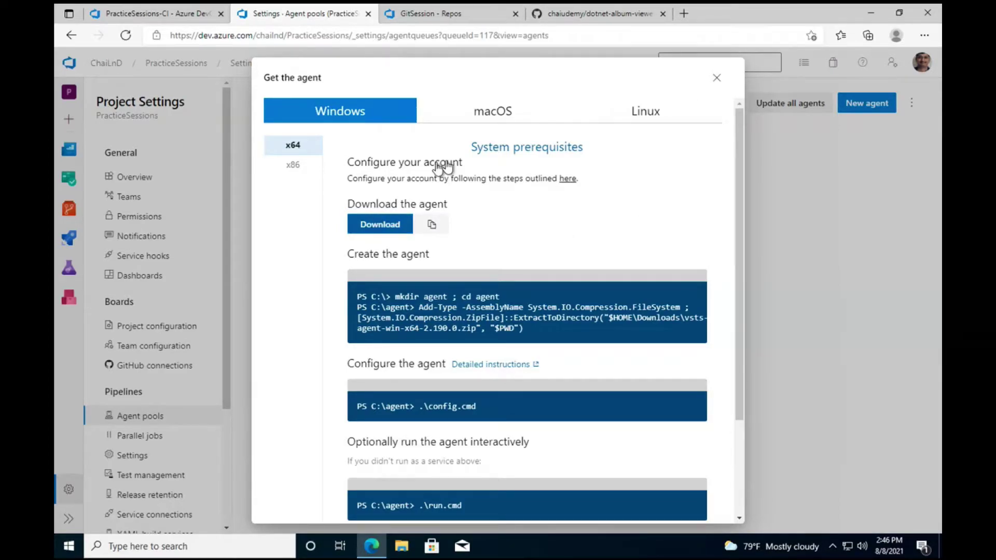
{"action": "left_click", "coordinate": [486, 118]}
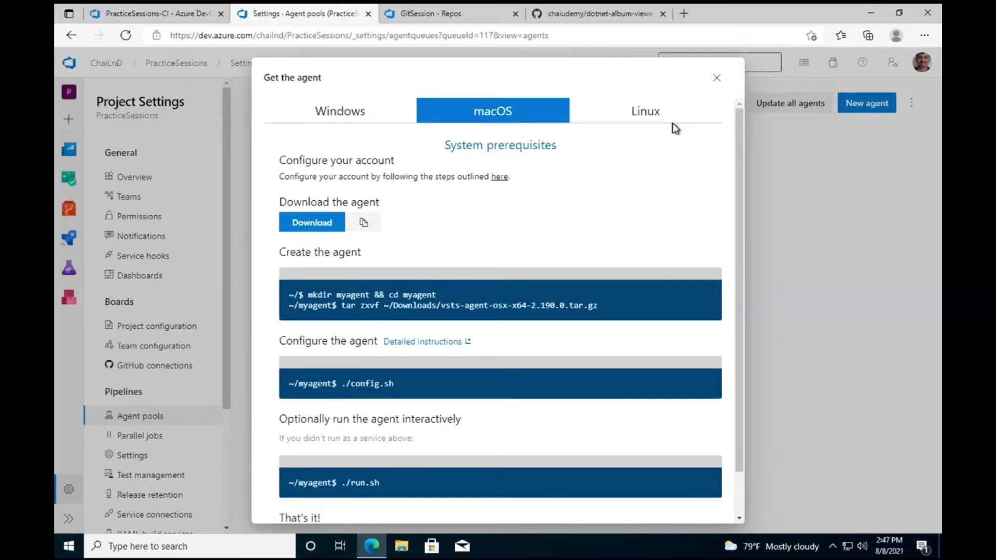
{"action": "left_click", "coordinate": [641, 120]}
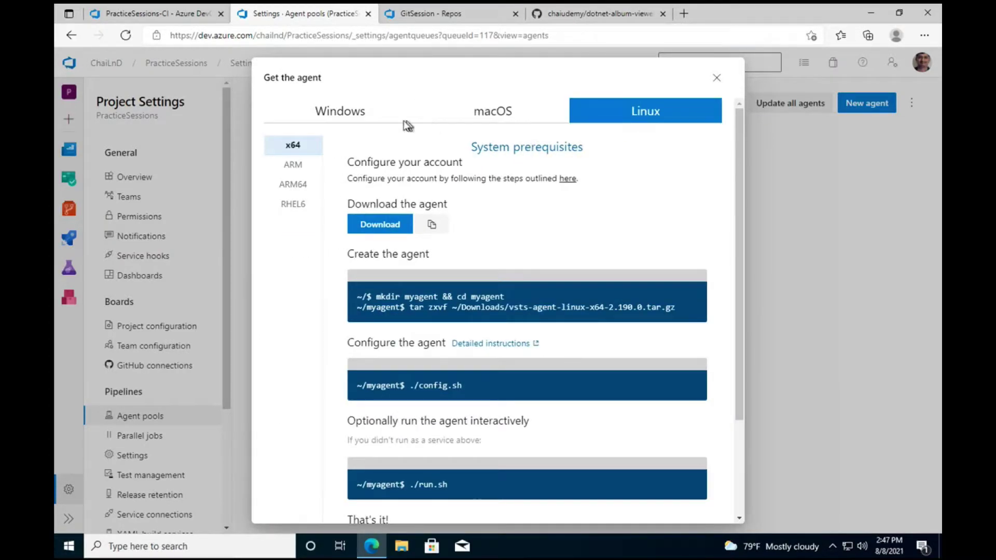
{"action": "left_click", "coordinate": [370, 115]}
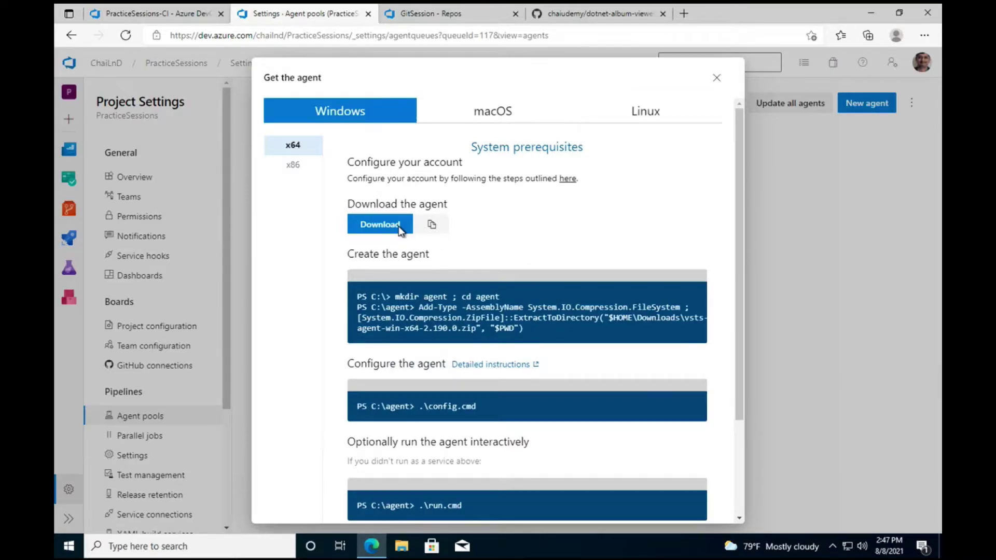
{"action": "scroll", "coordinate": [490, 405], "scroll_direction": "down", "scroll_amount": 3}
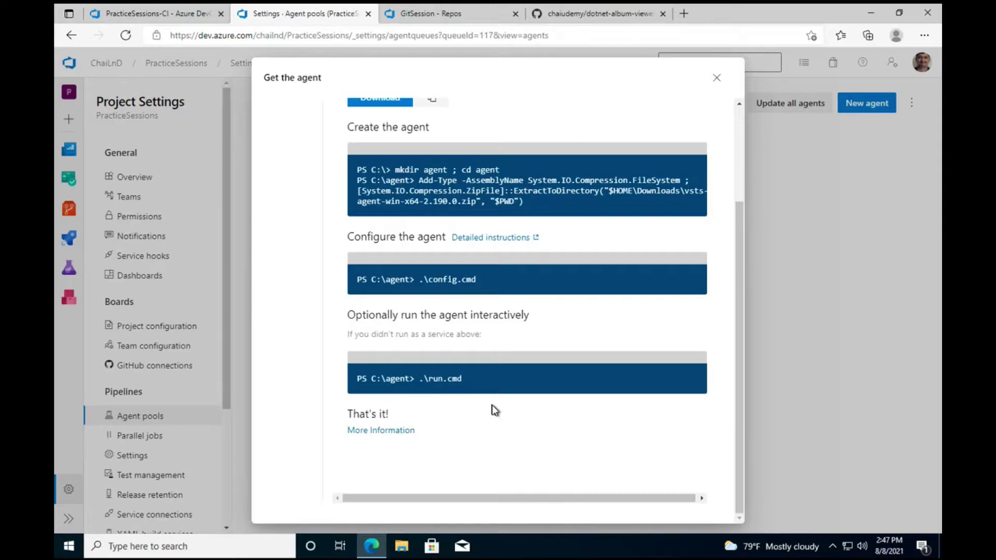
{"action": "scroll", "coordinate": [474, 377], "scroll_direction": "up", "scroll_amount": 2}
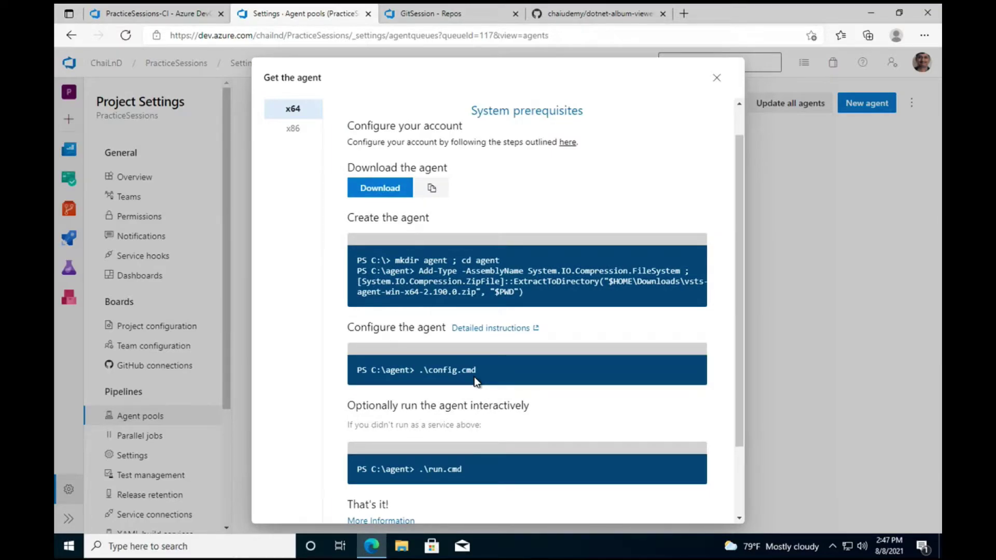
{"action": "left_click", "coordinate": [395, 188]}
{"action": "scroll", "coordinate": [475, 248], "scroll_direction": "down", "scroll_amount": 1}
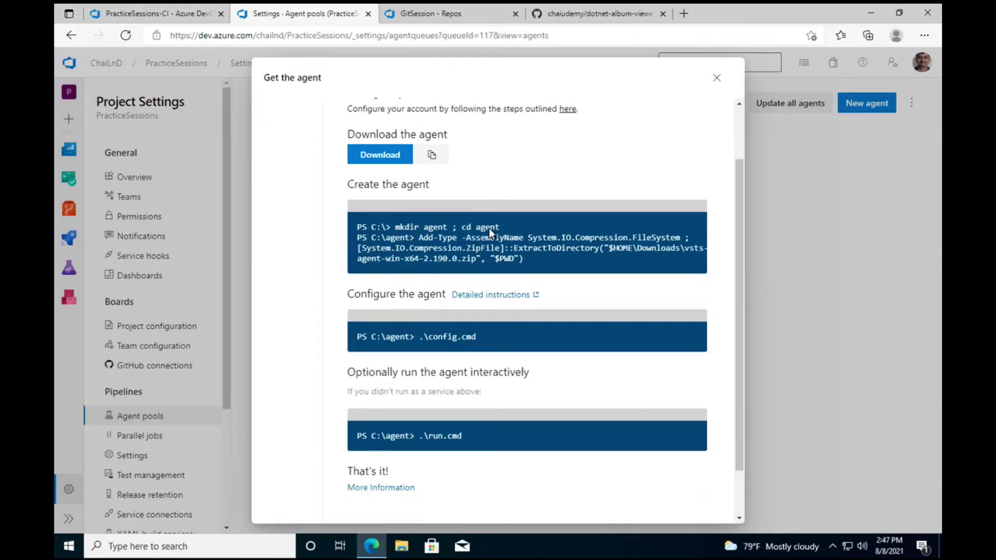
{"action": "scroll", "coordinate": [699, 219], "scroll_direction": "down", "scroll_amount": 2}
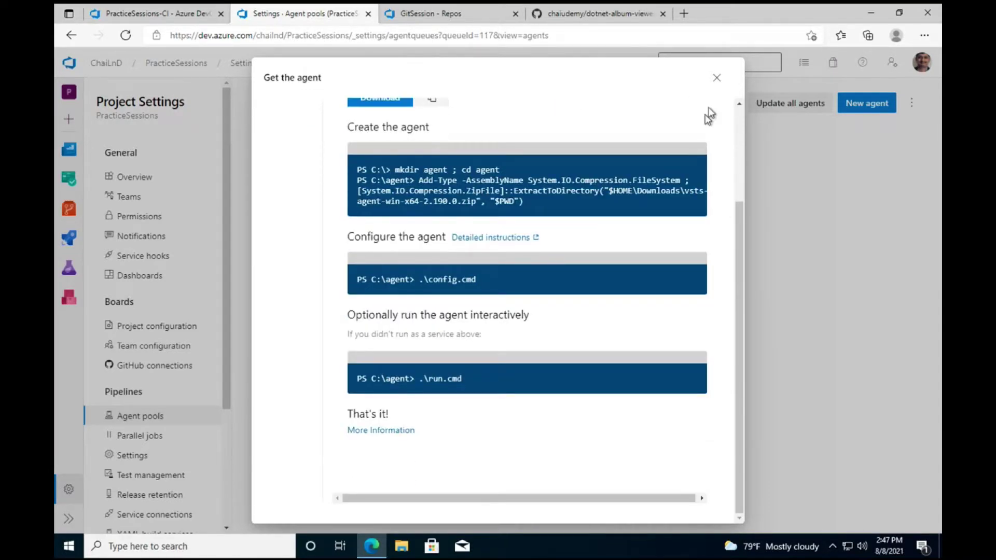
{"action": "left_click", "coordinate": [716, 78]}
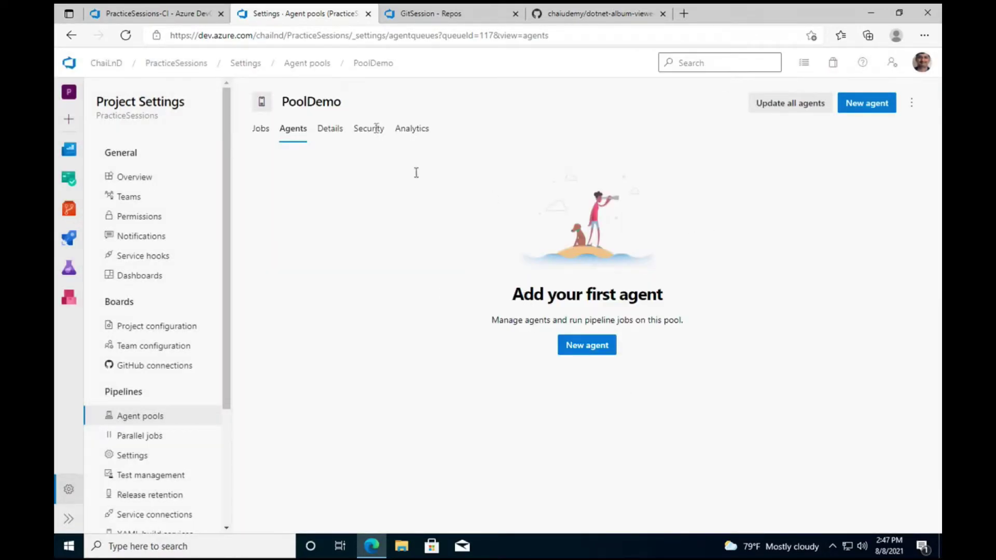
Return to the Dotnet_VisualEditor_Pipeline editor and select the hosted Azure Pipelines pool as its agent pool.
{"action": "left_click", "coordinate": [162, 13]}
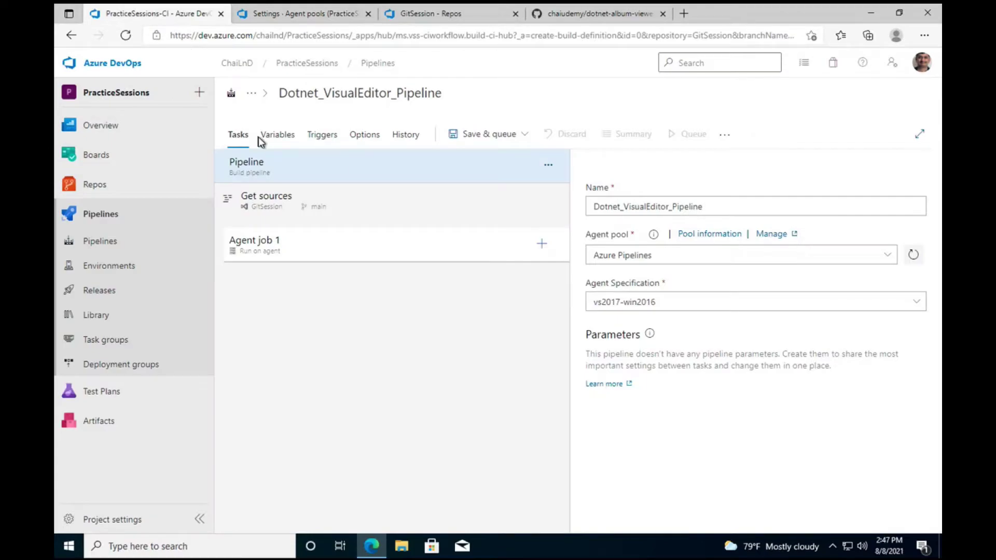
{"action": "left_click", "coordinate": [890, 253]}
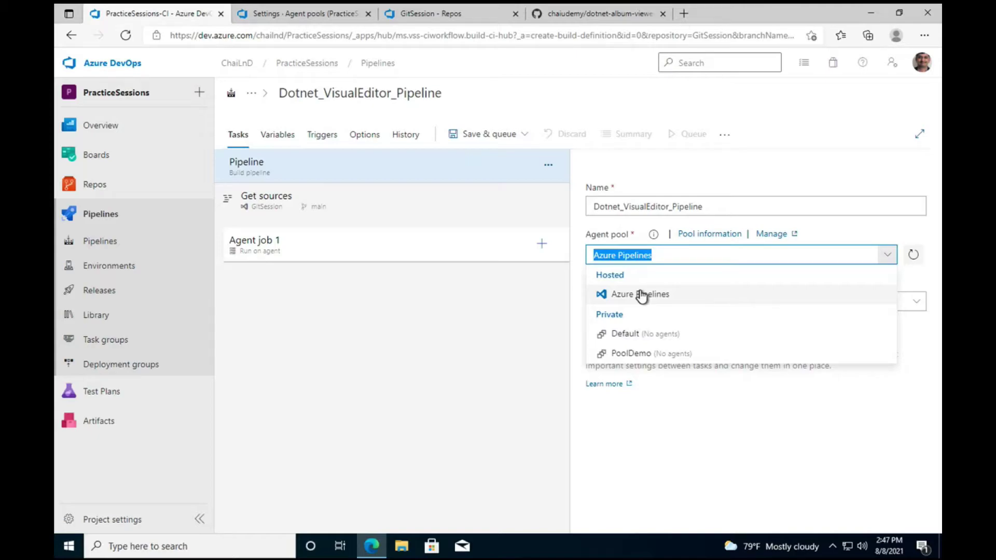
{"action": "left_click", "coordinate": [642, 294]}
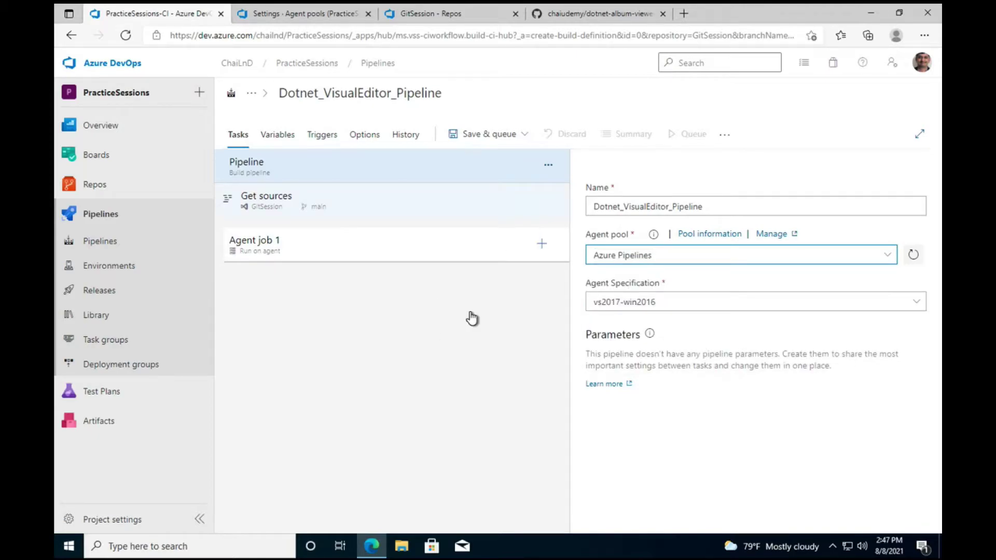
Review the settings of Agent job 1, the job types that can be added and the pipeline's agent pool settings.
{"action": "left_click", "coordinate": [404, 244]}
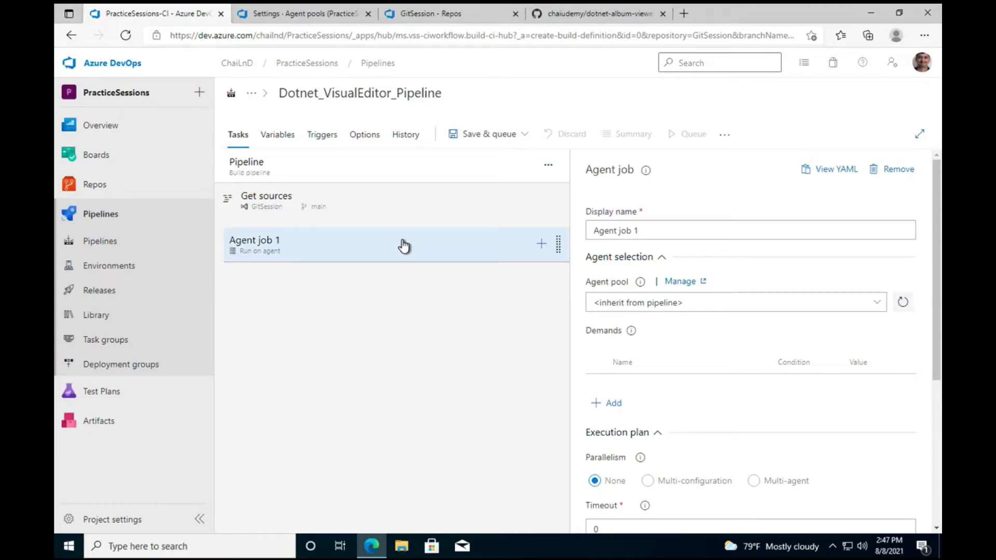
{"action": "left_click", "coordinate": [548, 166]}
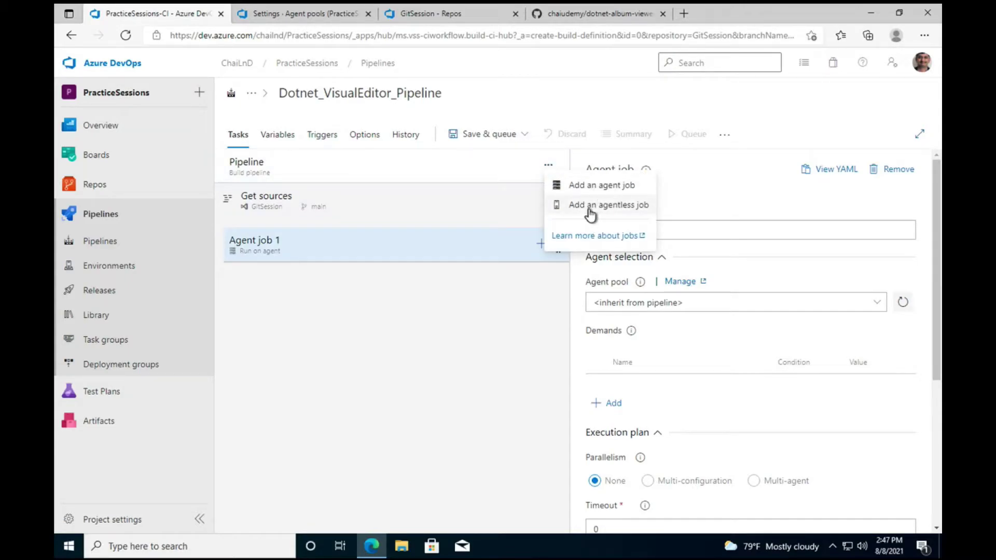
{"action": "left_click", "coordinate": [409, 236]}
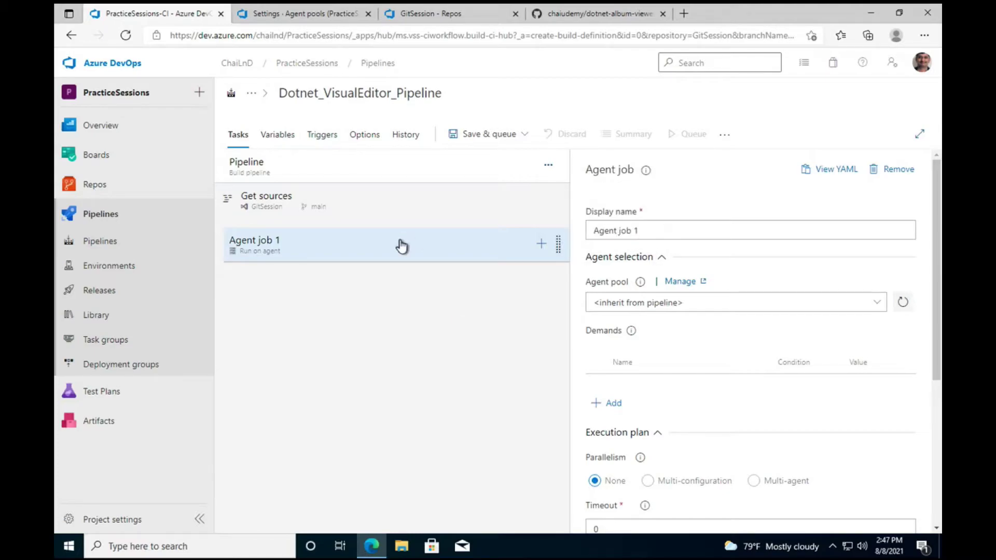
{"action": "left_click", "coordinate": [338, 175]}
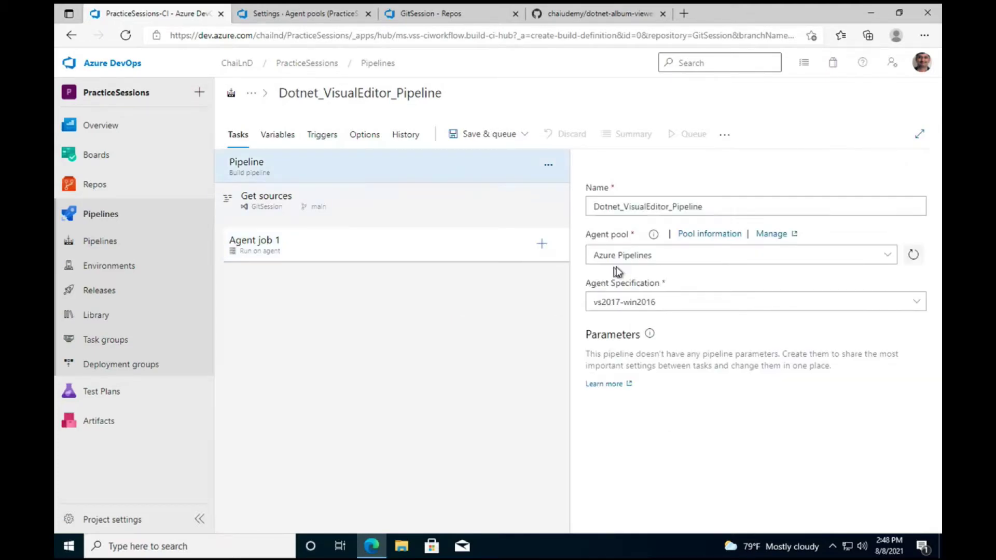
{"action": "left_click", "coordinate": [393, 244]}
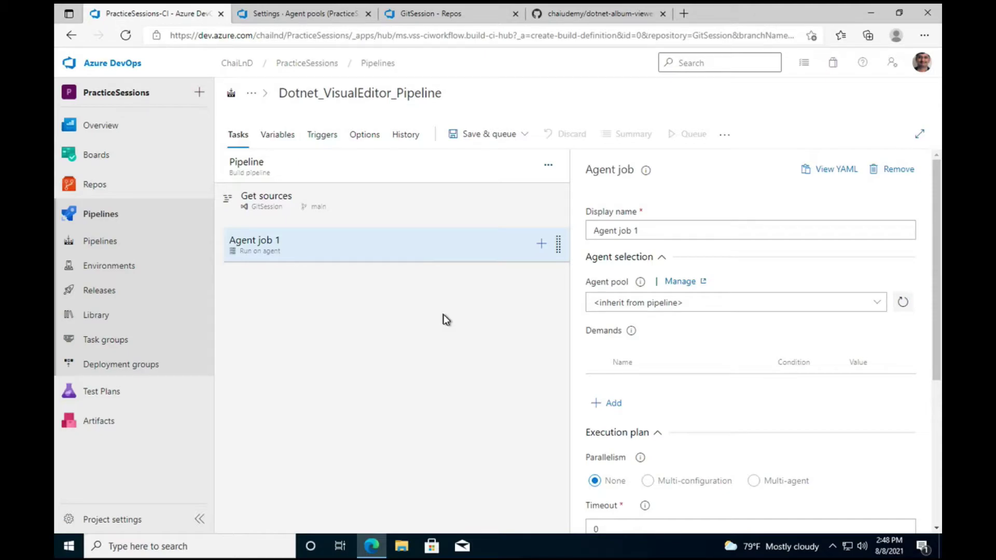
Add an agentless job to the pipeline and remove it again after reviewing its settings.
{"action": "left_click", "coordinate": [548, 165]}
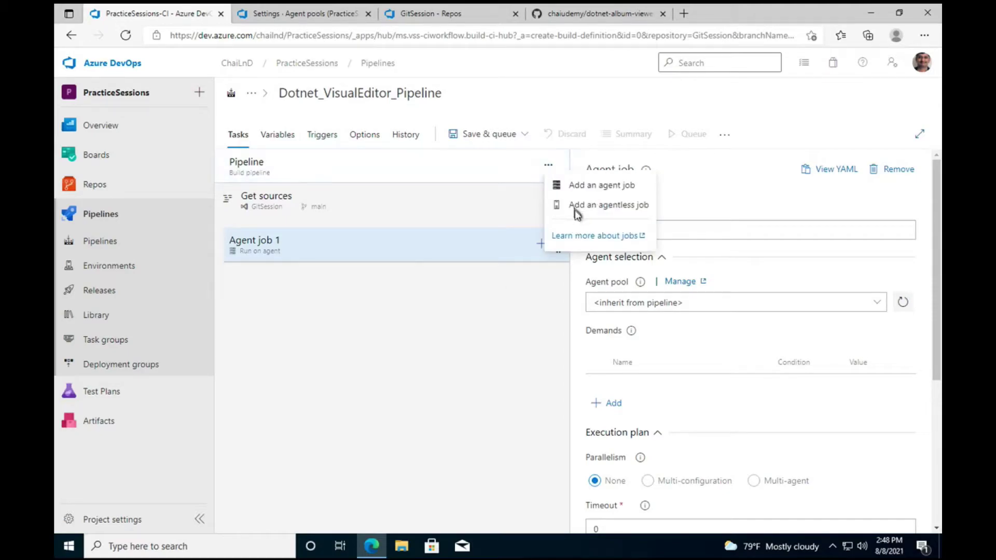
{"action": "left_click", "coordinate": [576, 206]}
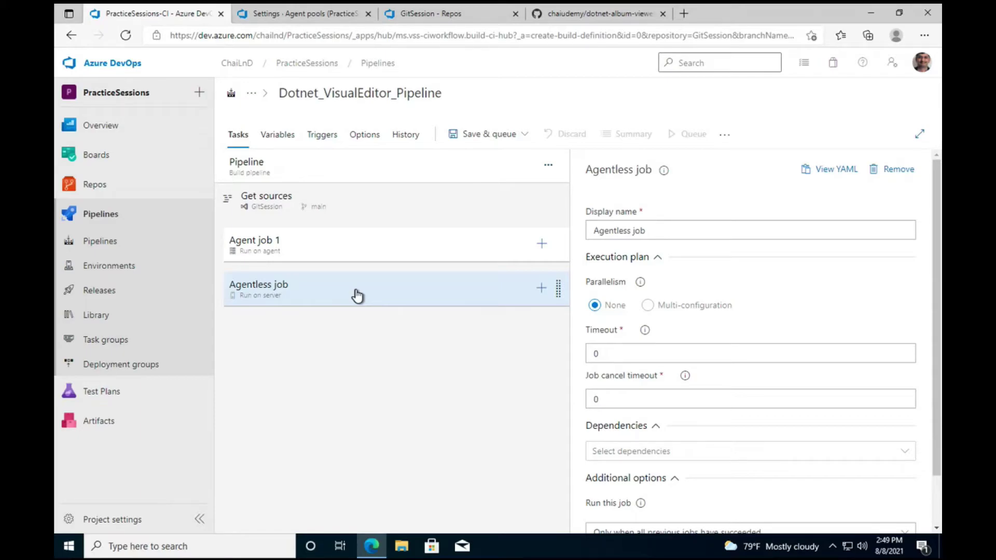
{"action": "scroll", "coordinate": [677, 446], "scroll_direction": "down", "scroll_amount": 1}
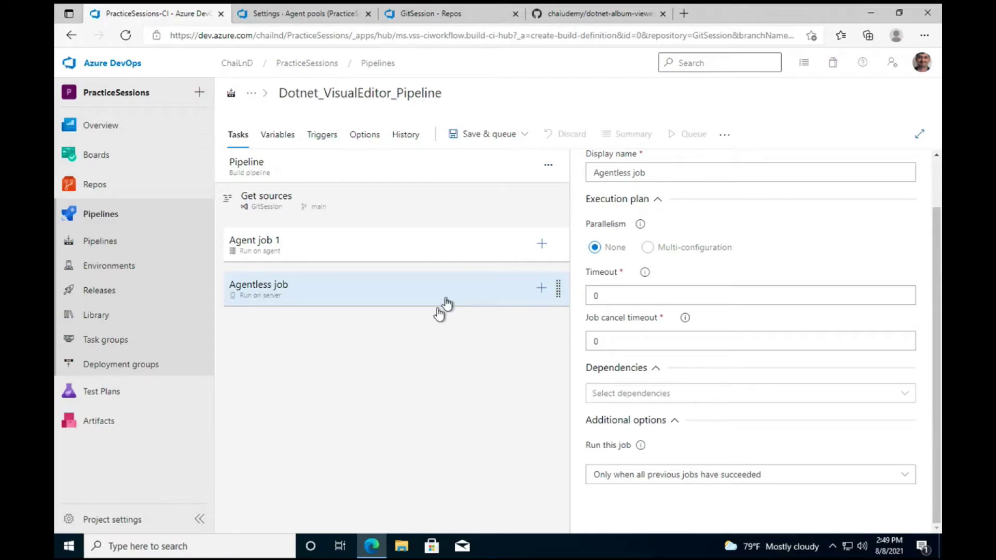
{"action": "scroll", "coordinate": [762, 303], "scroll_direction": "up", "scroll_amount": 1}
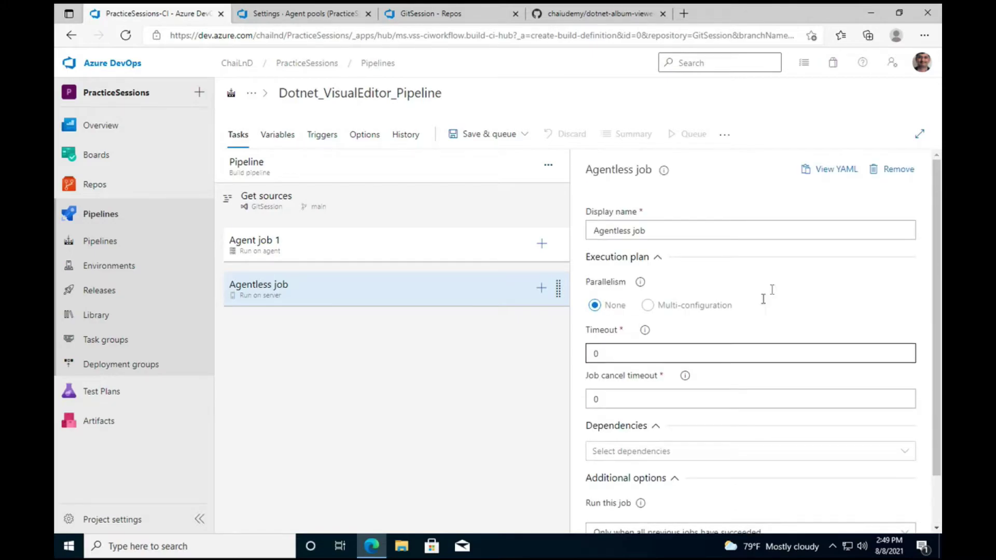
{"action": "left_click", "coordinate": [893, 169]}
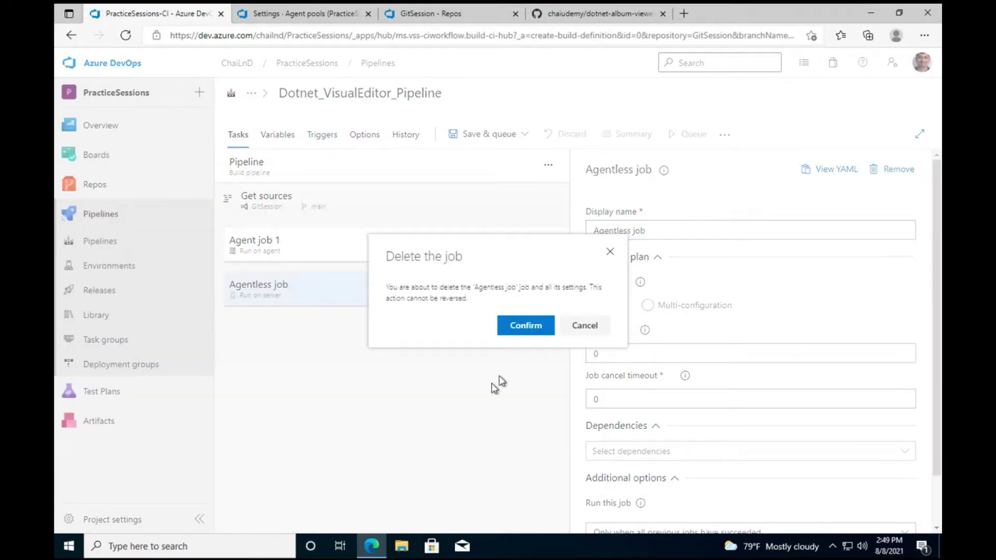
{"action": "left_click", "coordinate": [519, 325]}
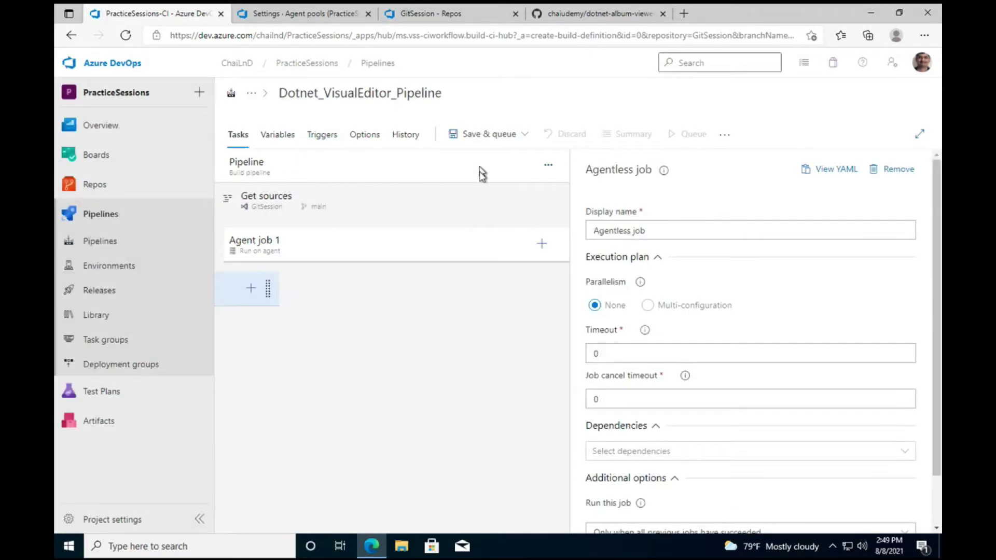
Save the build pipeline in the root folder without queuing a build or adding a comment.
{"action": "left_click", "coordinate": [482, 134]}
{"action": "left_click", "coordinate": [474, 178]}
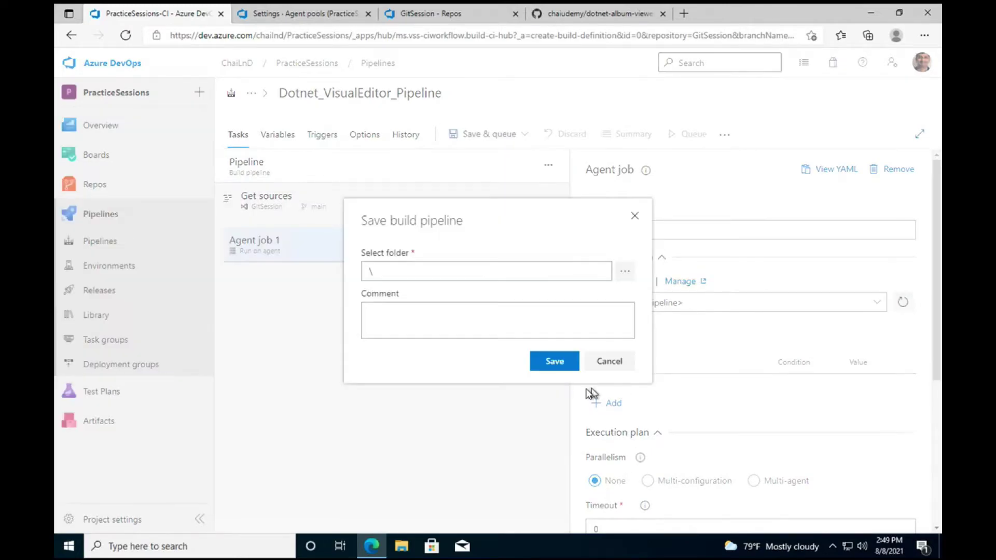
{"action": "left_click", "coordinate": [566, 362]}
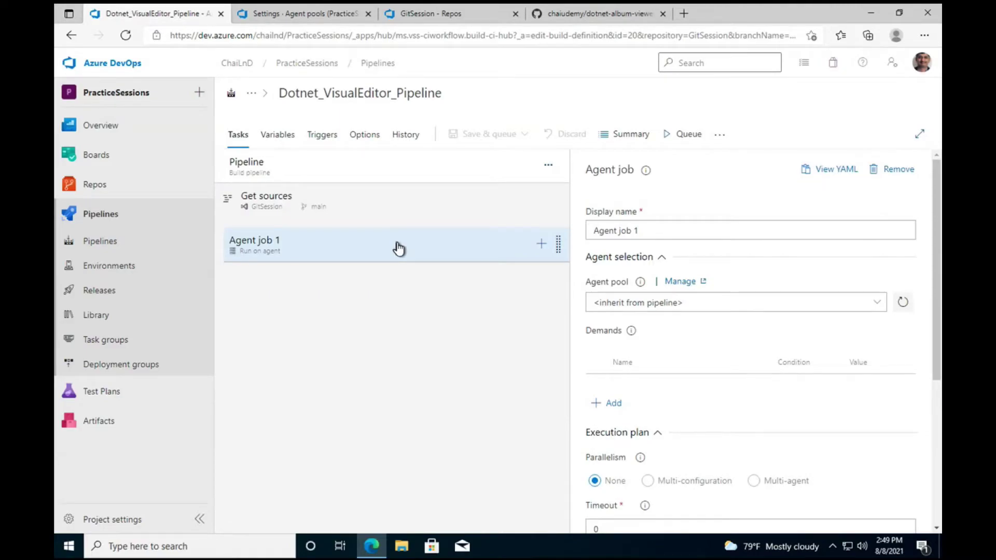
Check the saved pipeline's general and Get sources settings and view the files in the GitSession repository.
{"action": "left_click", "coordinate": [384, 165]}
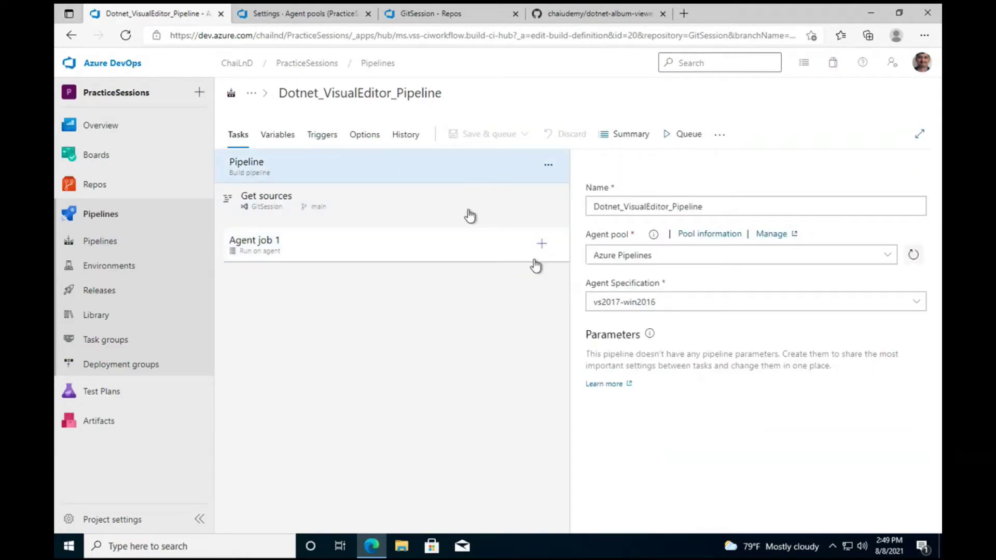
{"action": "left_click", "coordinate": [409, 211]}
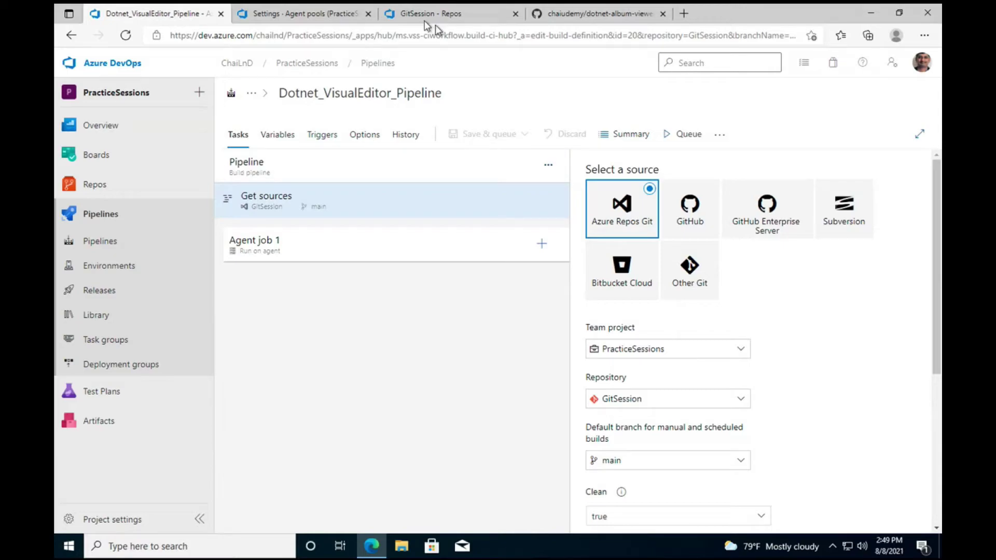
{"action": "left_click", "coordinate": [409, 11]}
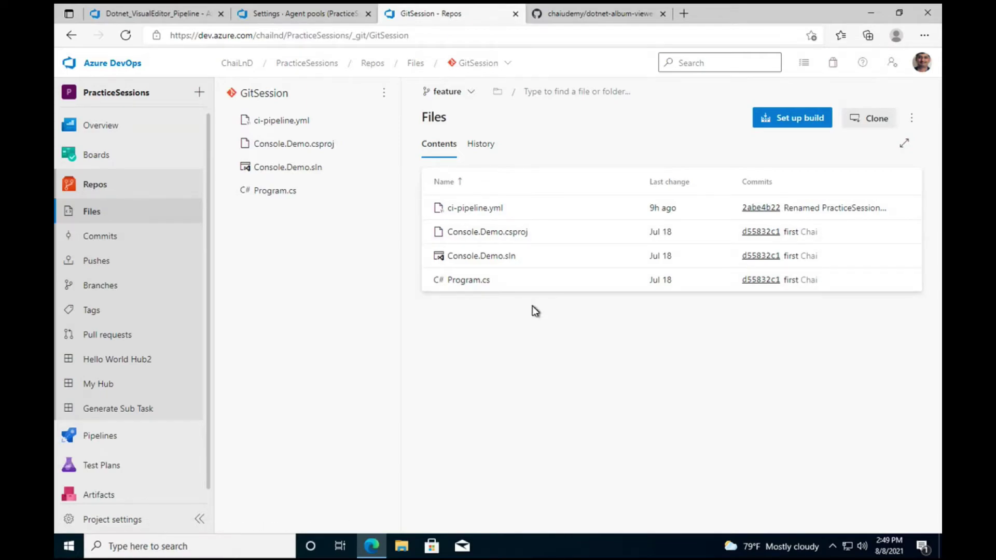
Browse the tasks that can be added to Agent job 1, including those offered in the Marketplace.
{"action": "left_click", "coordinate": [153, 17]}
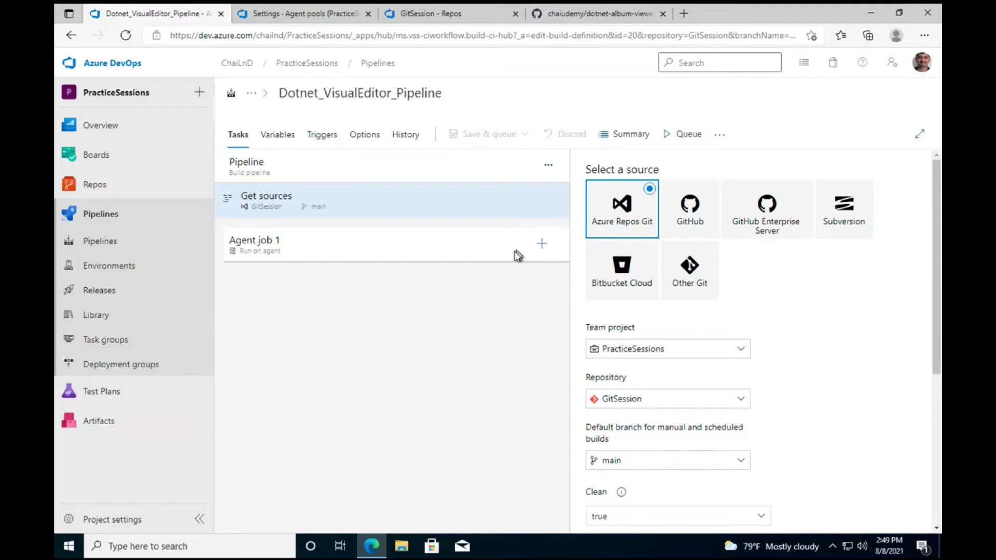
{"action": "left_click", "coordinate": [541, 246]}
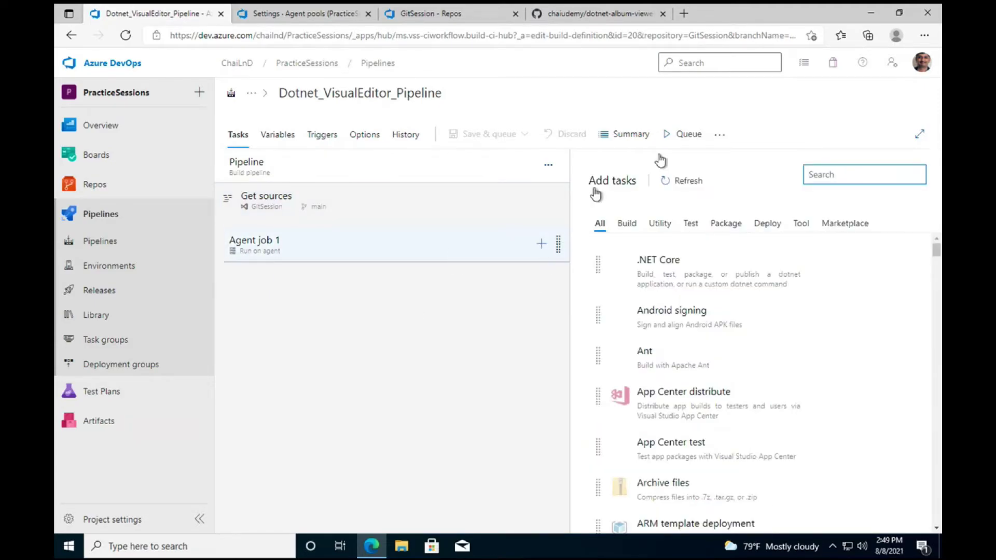
{"action": "mouse_move", "coordinate": [96, 154]}
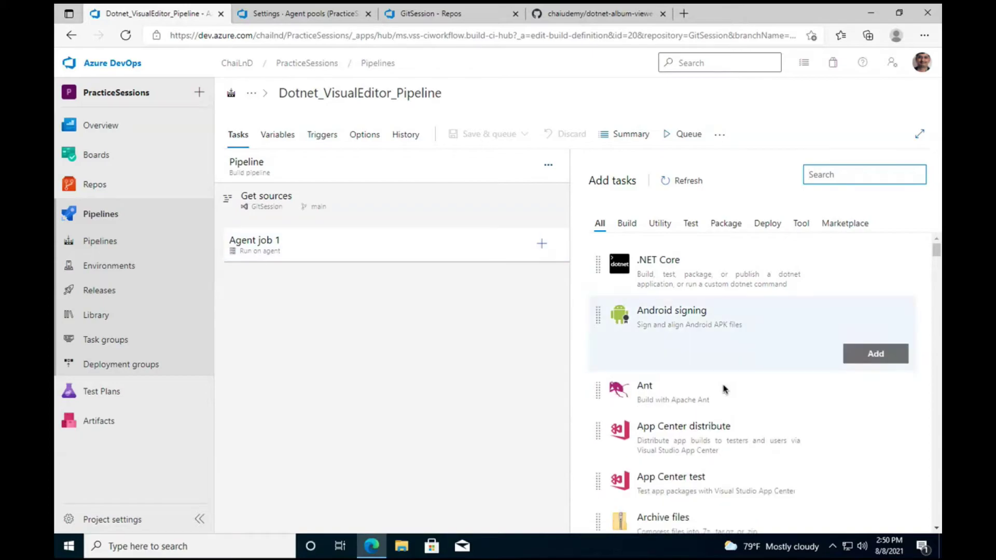
{"action": "scroll", "coordinate": [723, 388], "scroll_direction": "down", "scroll_amount": 2}
{"action": "scroll", "coordinate": [724, 387], "scroll_direction": "down", "scroll_amount": 5}
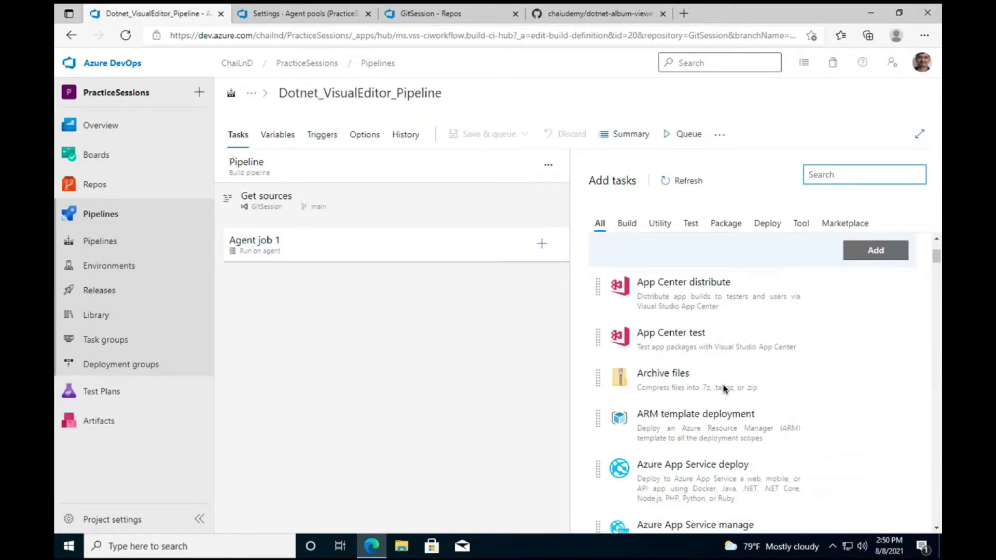
{"action": "scroll", "coordinate": [724, 389], "scroll_direction": "down", "scroll_amount": 1}
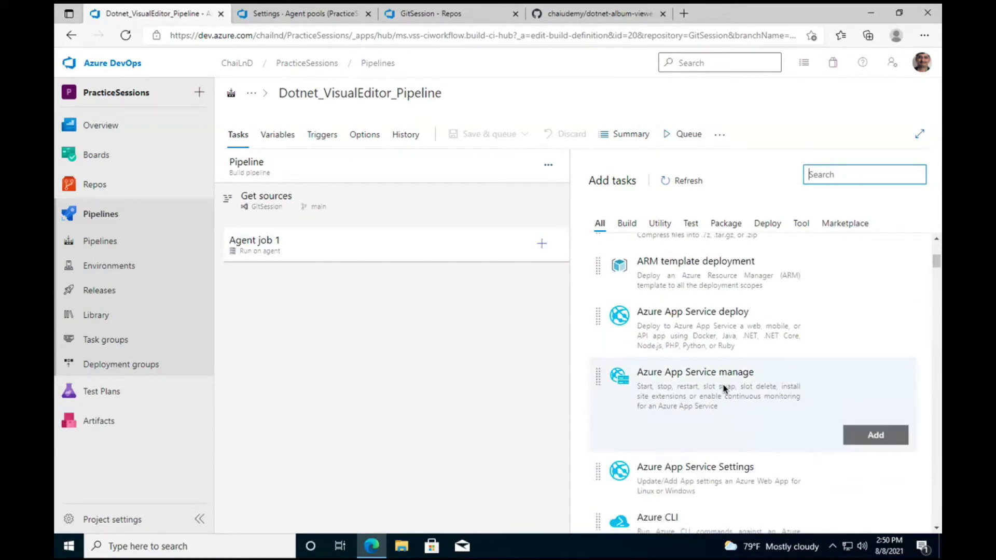
{"action": "scroll", "coordinate": [725, 389], "scroll_direction": "down", "scroll_amount": 1}
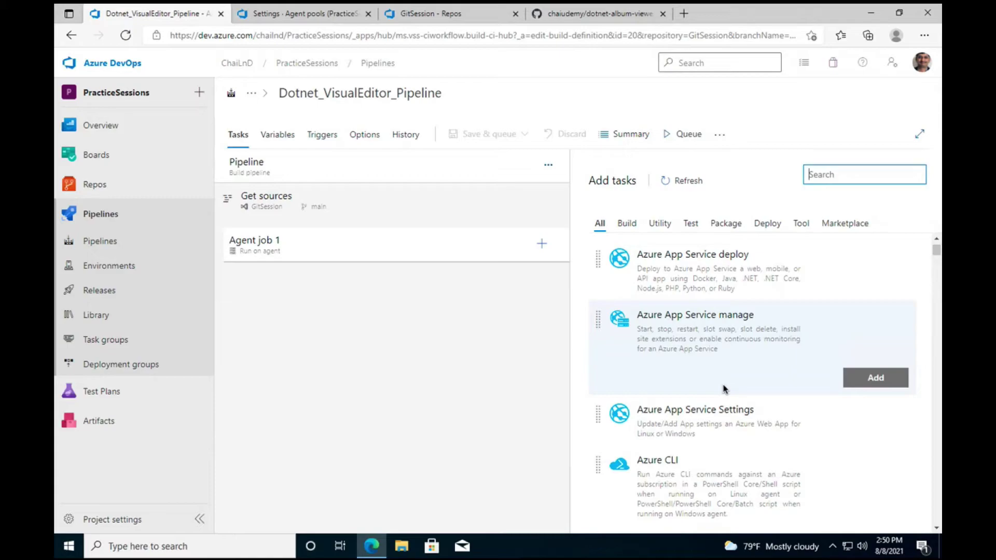
{"action": "scroll", "coordinate": [731, 363], "scroll_direction": "down", "scroll_amount": 1}
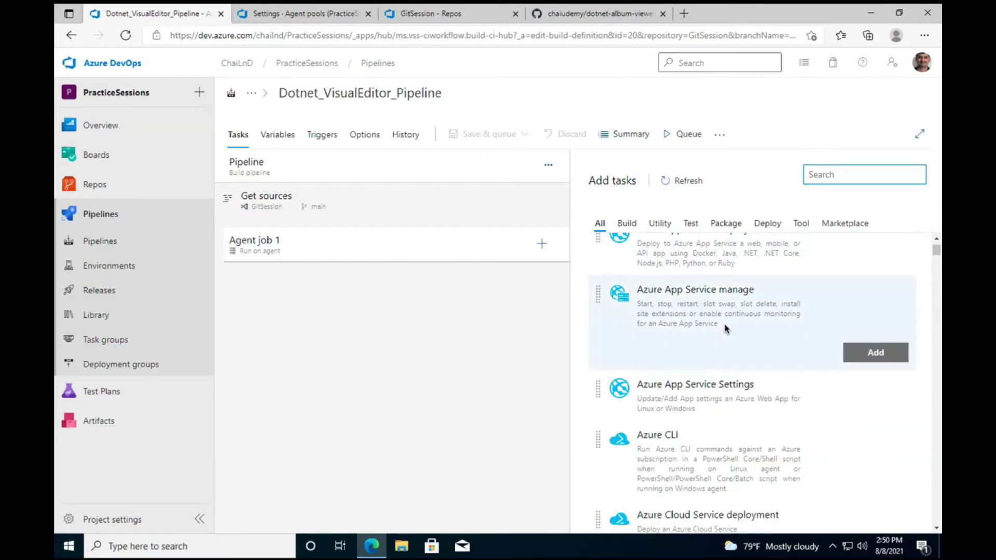
{"action": "scroll", "coordinate": [737, 322], "scroll_direction": "up", "scroll_amount": 5}
{"action": "left_click", "coordinate": [846, 225]}
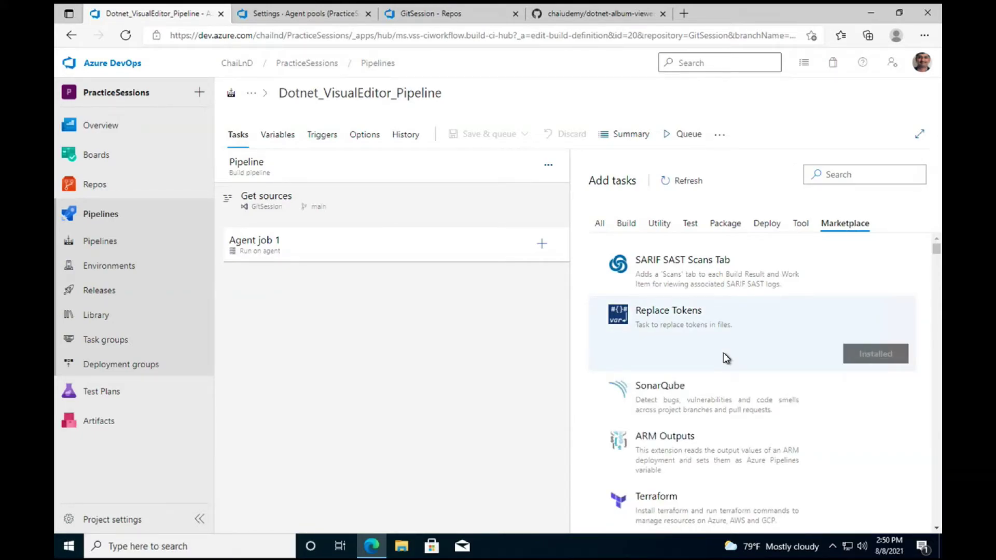
Search all available tasks for "dotnet" and add the .NET Core task to Agent job 1.
{"action": "left_click", "coordinate": [600, 224]}
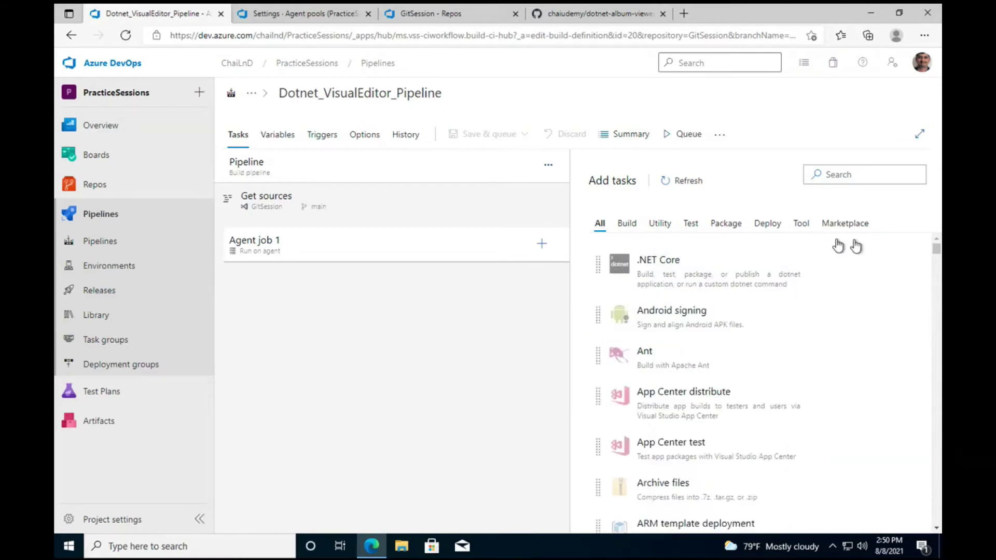
{"action": "left_click", "coordinate": [860, 174]}
{"action": "type", "text": "dotnet"}
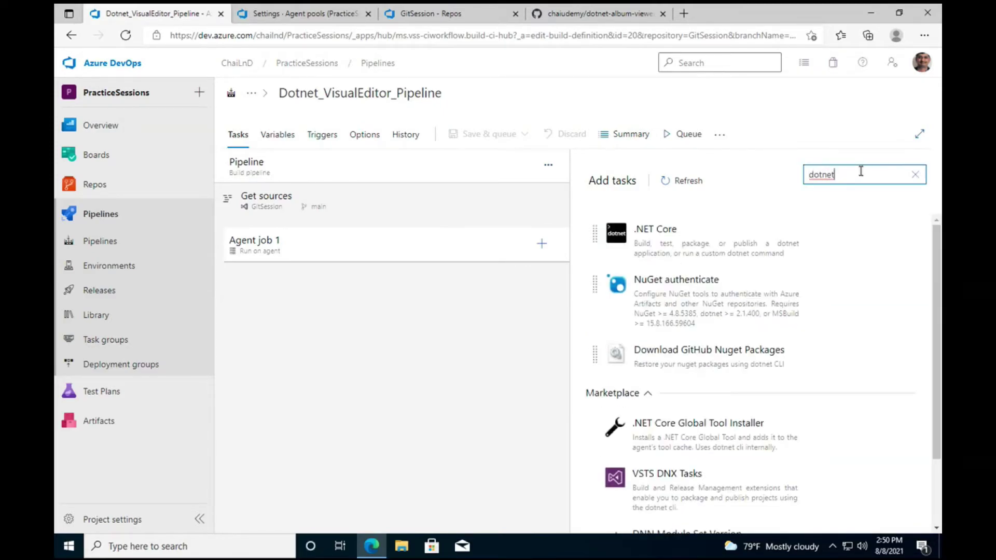
{"action": "left_click", "coordinate": [760, 246]}
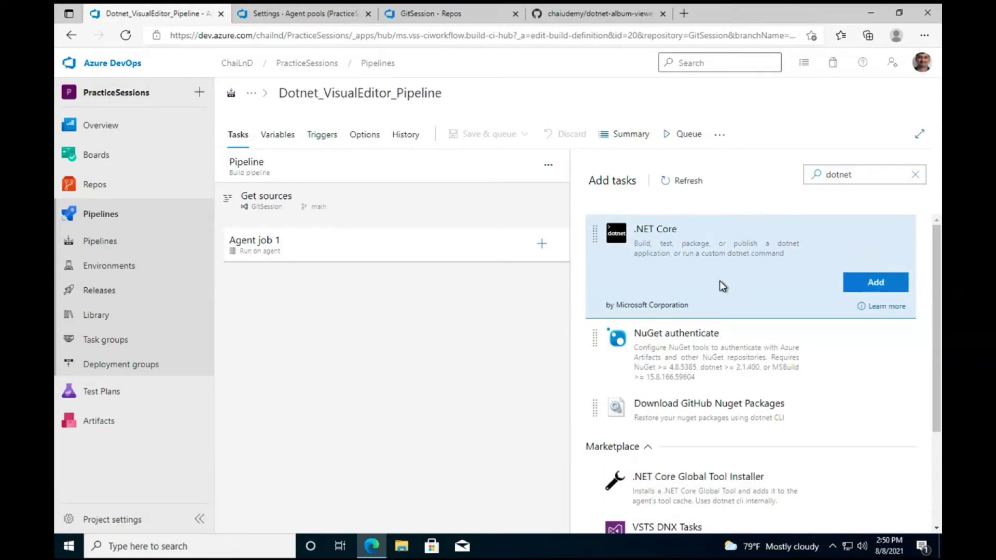
{"action": "left_click", "coordinate": [882, 287]}
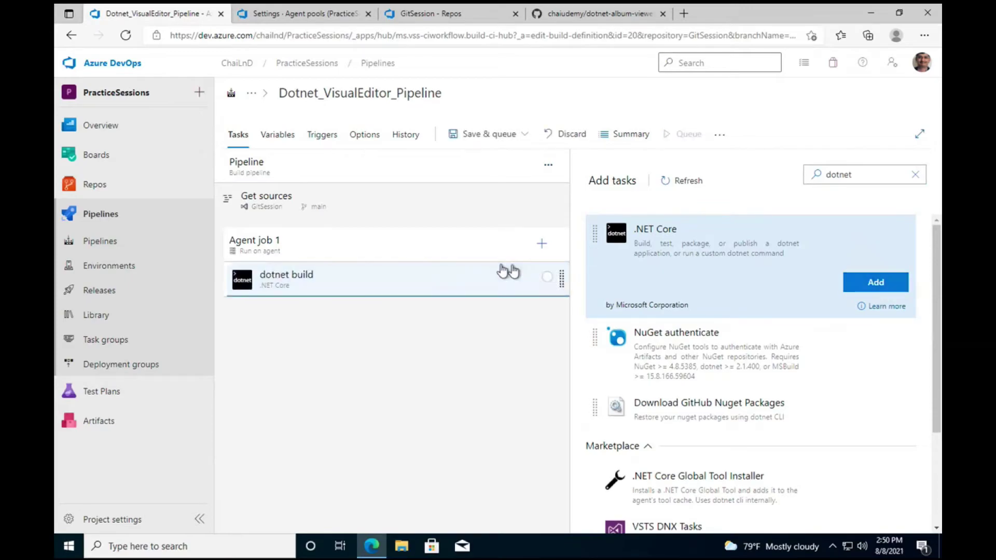
Give the new .NET Core task the display name "dotnet Restore" and set its command to restore.
{"action": "left_click", "coordinate": [412, 282]}
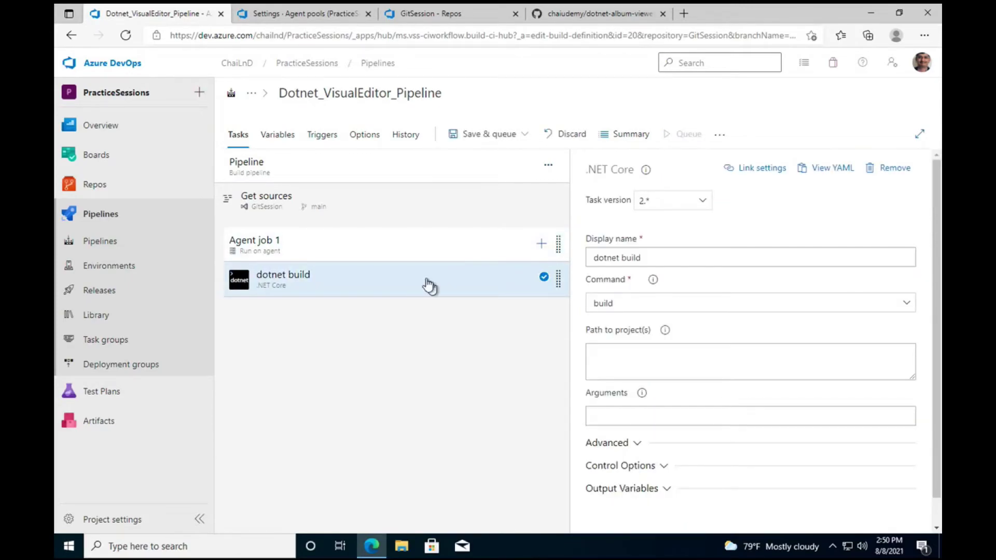
{"action": "left_click", "coordinate": [636, 258]}
{"action": "double_click", "coordinate": [635, 259]}
{"action": "type", "text": "Restore"}
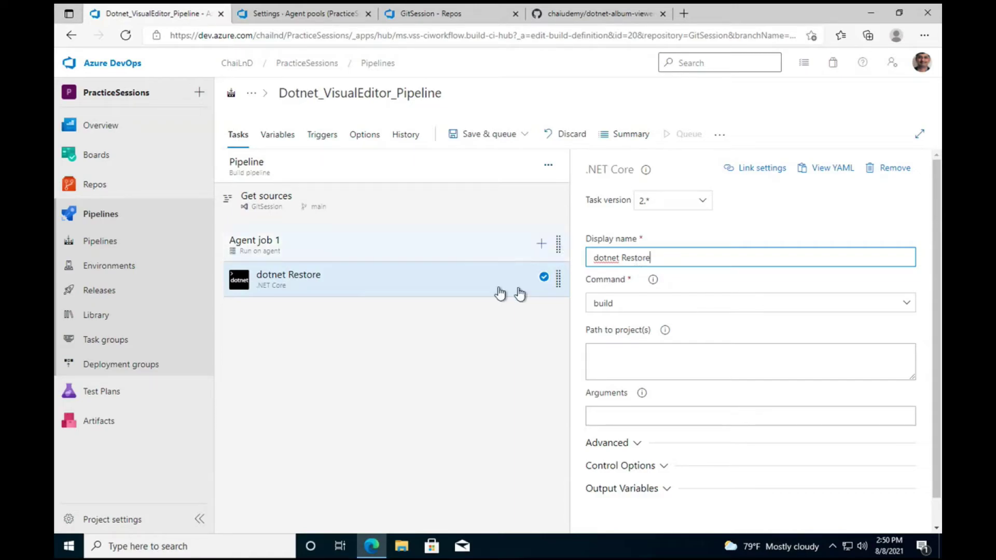
{"action": "double_click", "coordinate": [634, 257]}
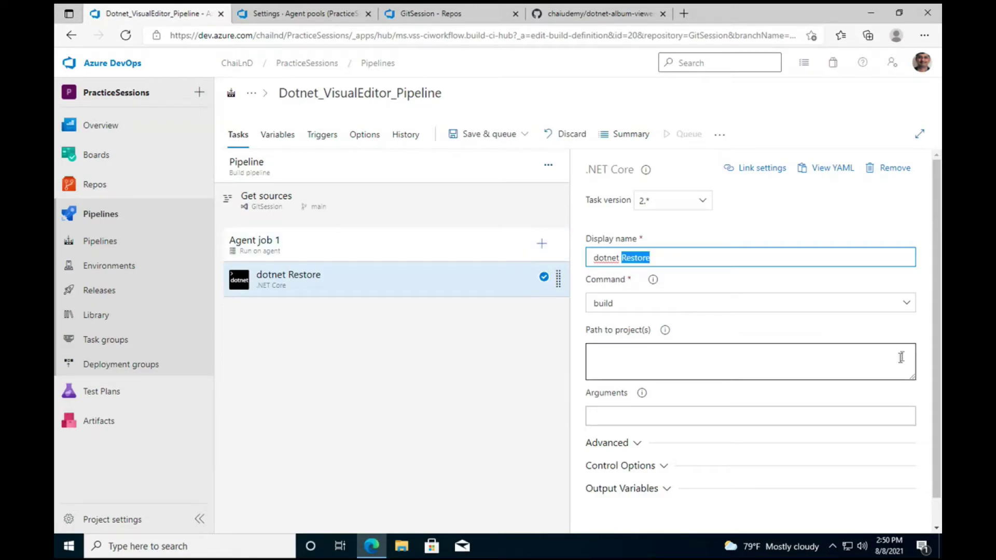
{"action": "left_click", "coordinate": [910, 306]}
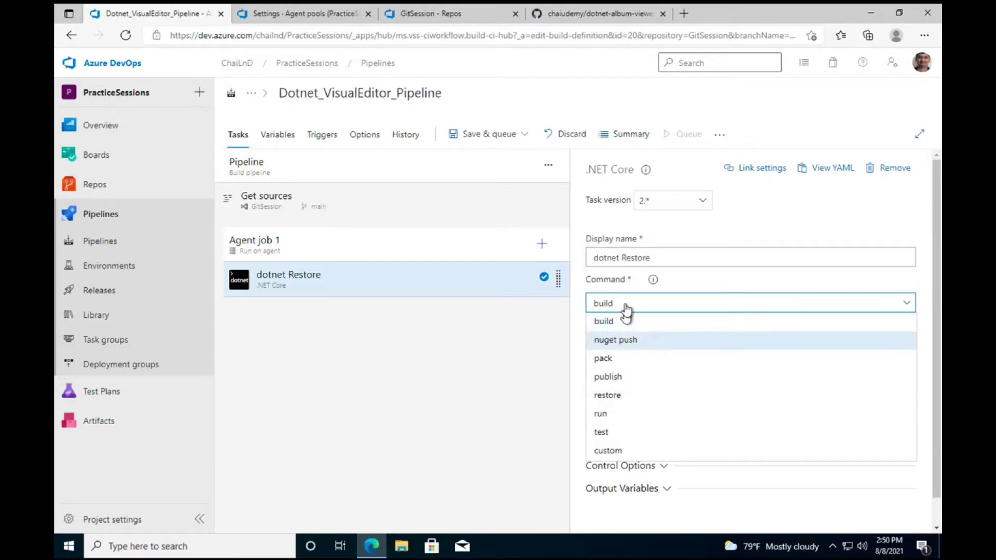
{"action": "left_click", "coordinate": [606, 395]}
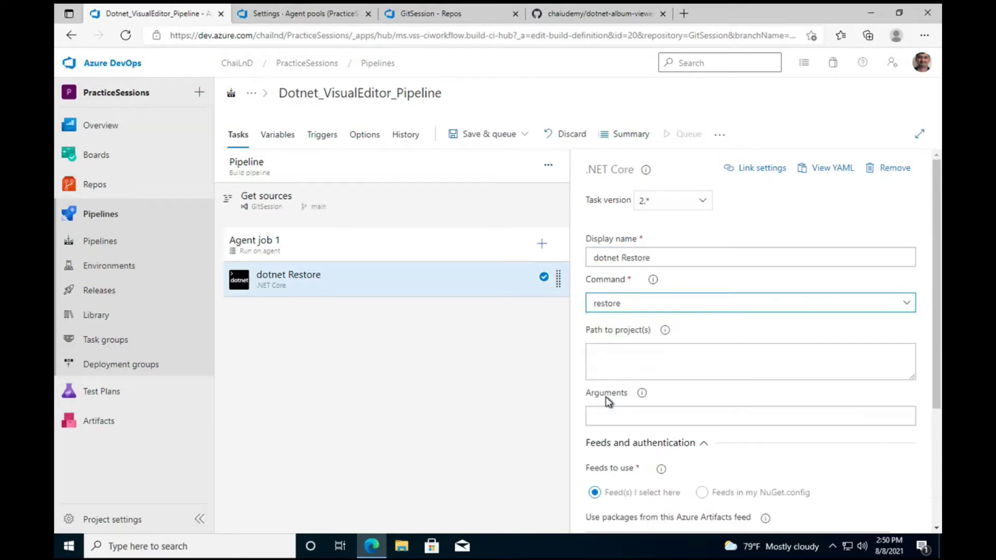
Check the location of the project file in the GitSession repository for the restore task's project path.
{"action": "left_click", "coordinate": [655, 367]}
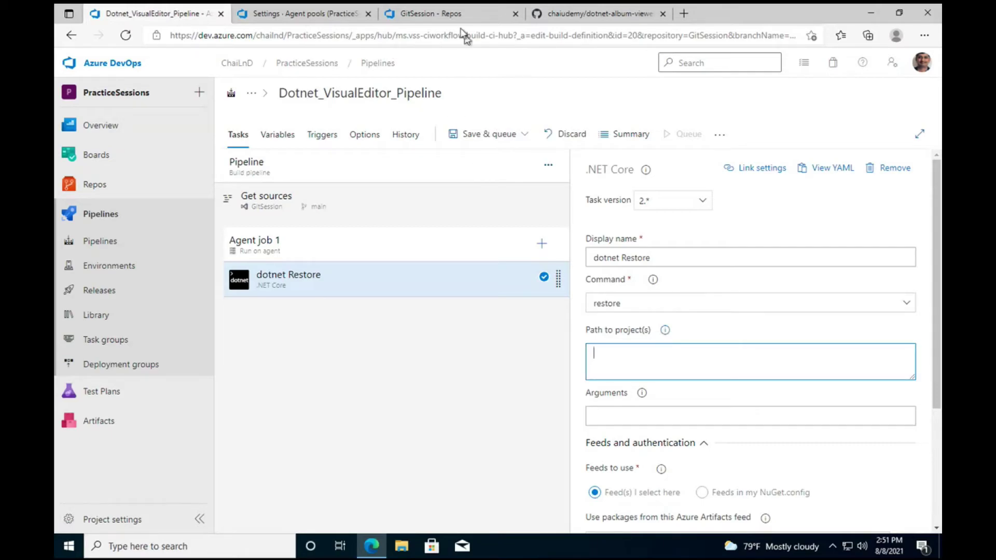
{"action": "left_click", "coordinate": [446, 14]}
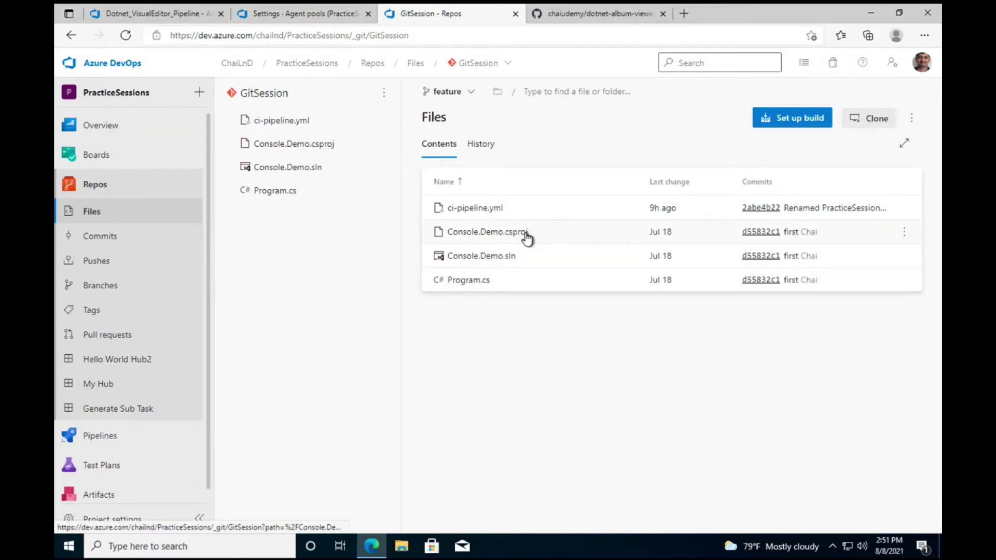
{"action": "left_click", "coordinate": [169, 13]}
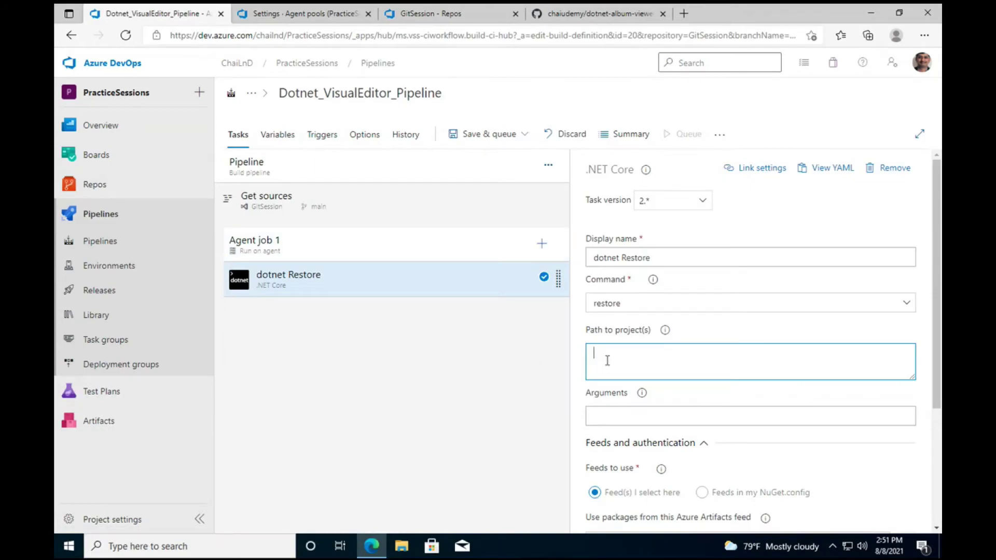
Review the dotnet Restore task's feeds and authentication, advanced settings and control options.
{"action": "scroll", "coordinate": [711, 329], "scroll_direction": "down", "scroll_amount": 2}
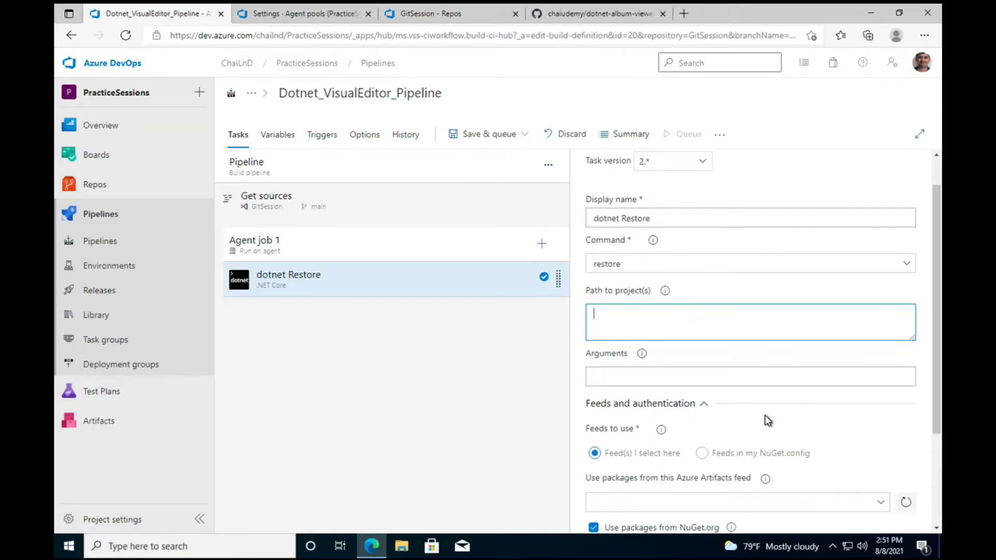
{"action": "scroll", "coordinate": [768, 420], "scroll_direction": "down", "scroll_amount": 1}
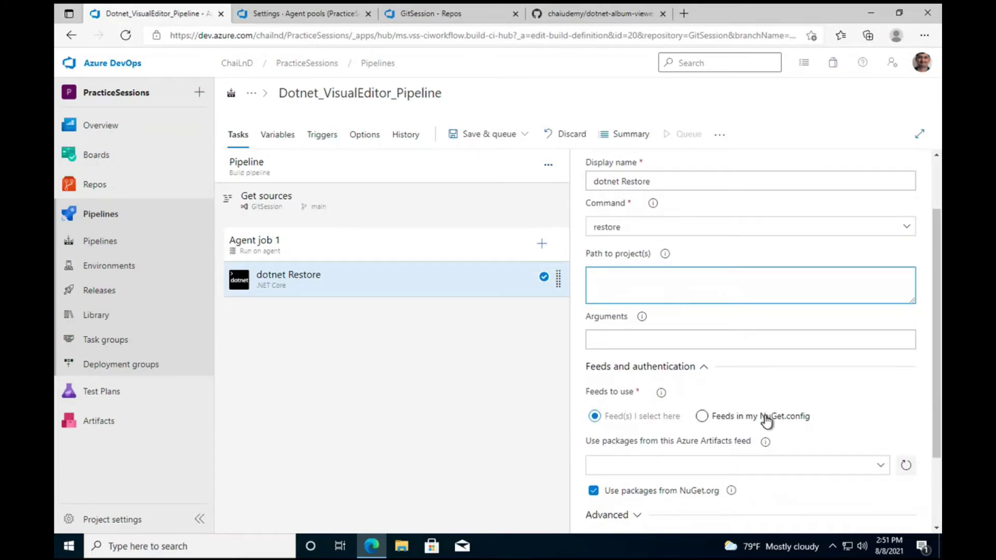
{"action": "scroll", "coordinate": [766, 421], "scroll_direction": "down", "scroll_amount": 2}
{"action": "scroll", "coordinate": [731, 342], "scroll_direction": "up", "scroll_amount": 4}
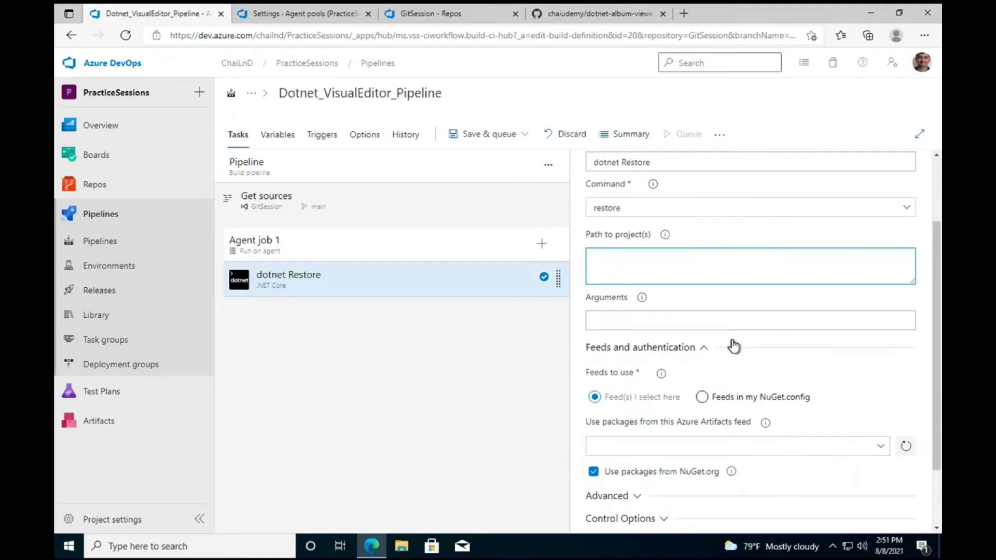
{"action": "scroll", "coordinate": [730, 317], "scroll_direction": "down", "scroll_amount": 4}
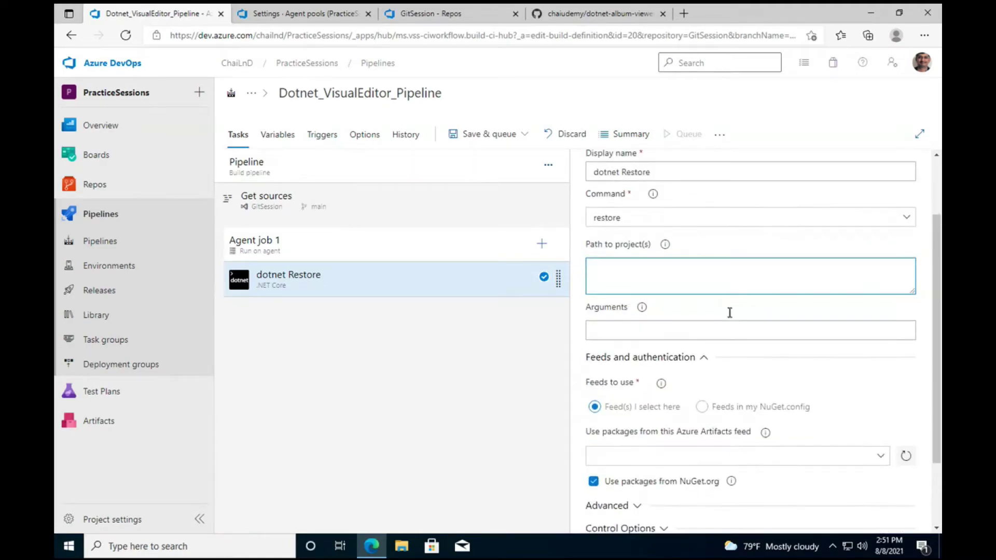
{"action": "scroll", "coordinate": [669, 394], "scroll_direction": "down", "scroll_amount": 1}
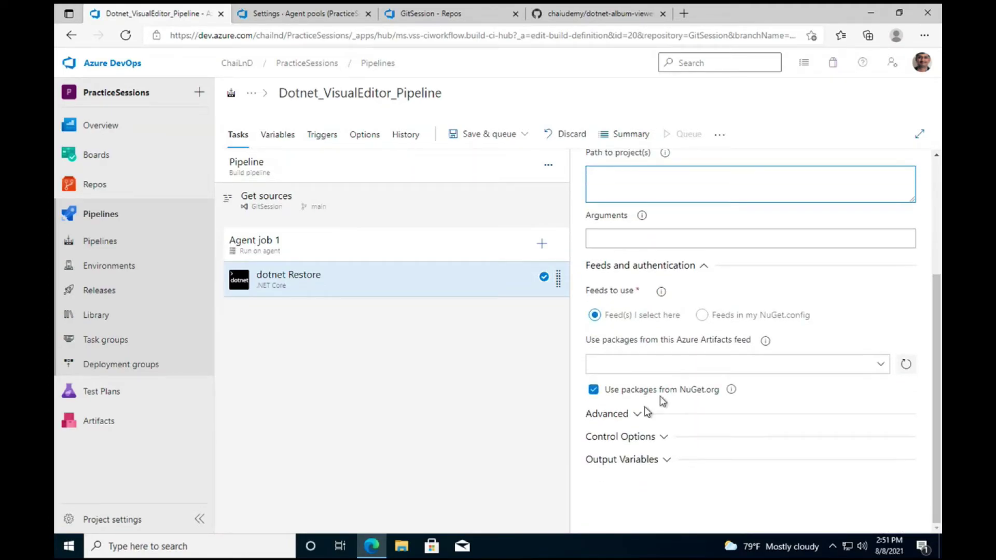
{"action": "left_click", "coordinate": [612, 415]}
{"action": "scroll", "coordinate": [612, 421], "scroll_direction": "down", "scroll_amount": 1}
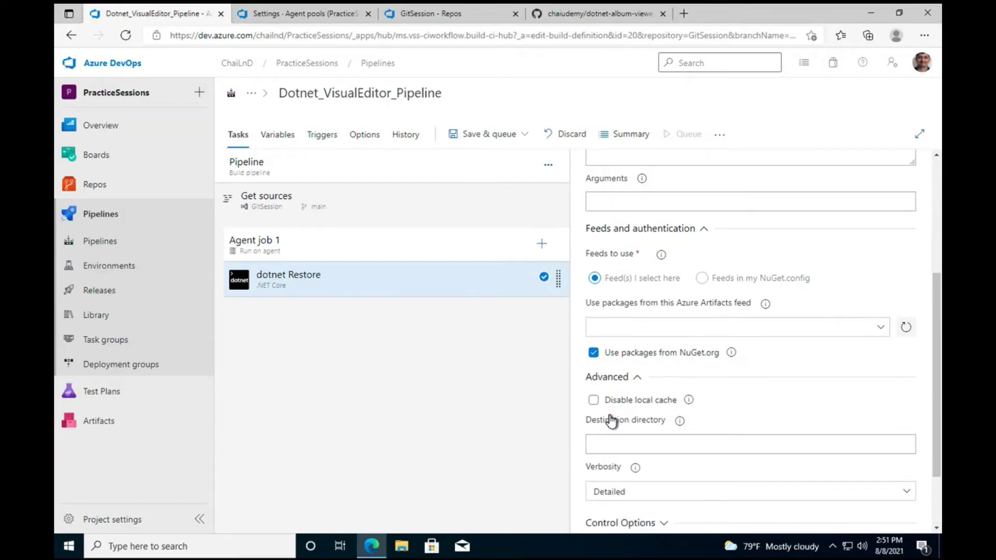
{"action": "scroll", "coordinate": [613, 422], "scroll_direction": "down", "scroll_amount": 1}
{"action": "scroll", "coordinate": [638, 452], "scroll_direction": "down", "scroll_amount": 1}
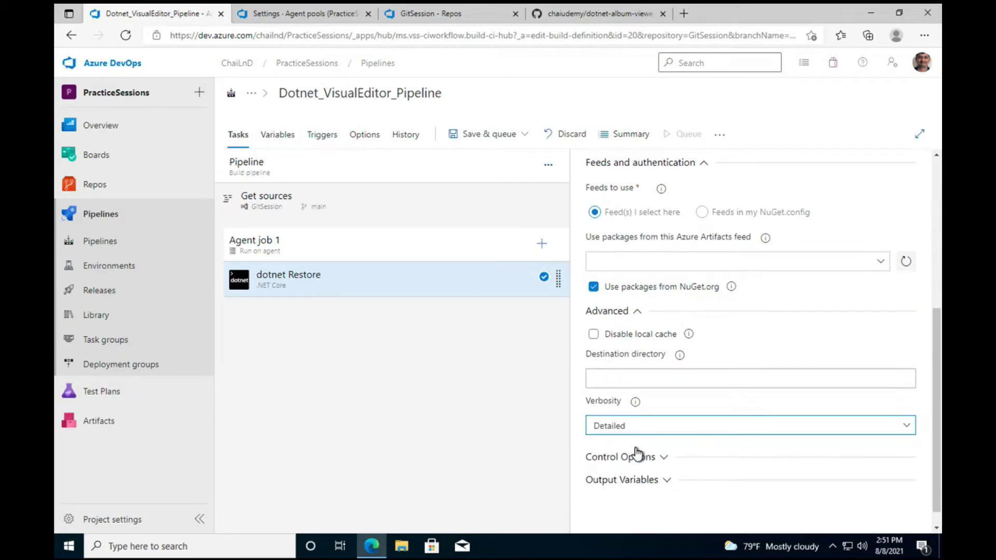
{"action": "left_click", "coordinate": [625, 442]}
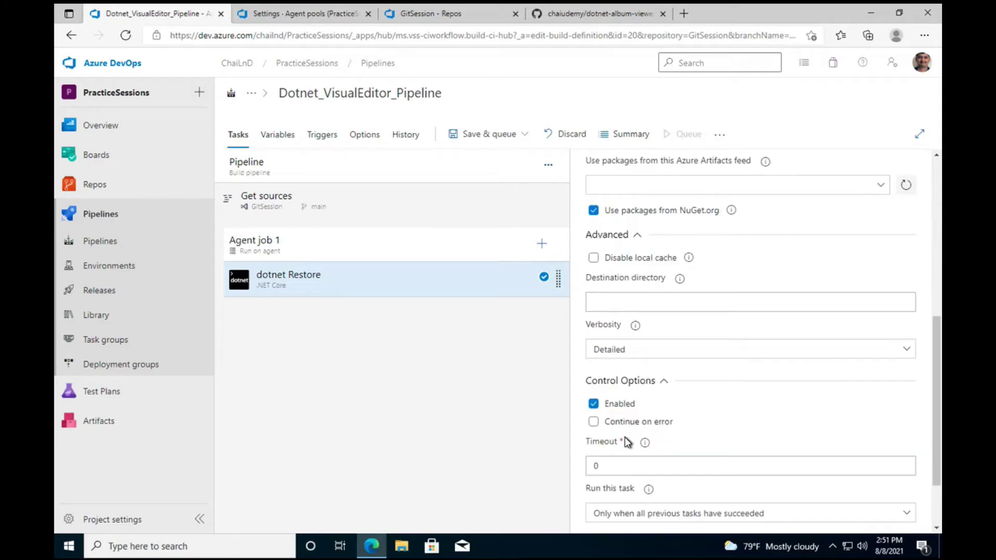
{"action": "scroll", "coordinate": [624, 441], "scroll_direction": "down", "scroll_amount": 1}
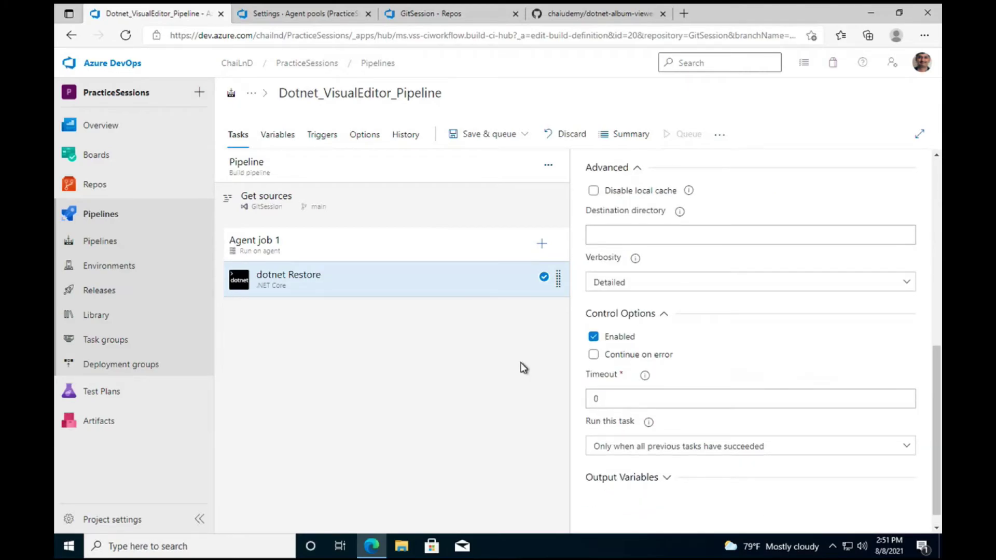
Add a second .NET Core task to Agent job 1, with the build command and display name "dotnet build".
{"action": "left_click", "coordinate": [542, 244]}
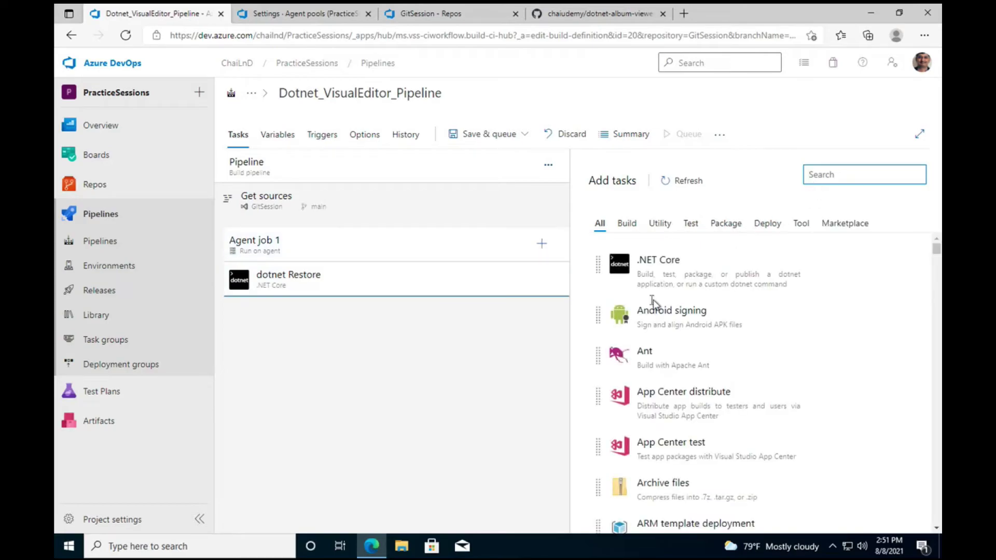
{"action": "mouse_move", "coordinate": [691, 275]}
{"action": "left_click", "coordinate": [872, 314]}
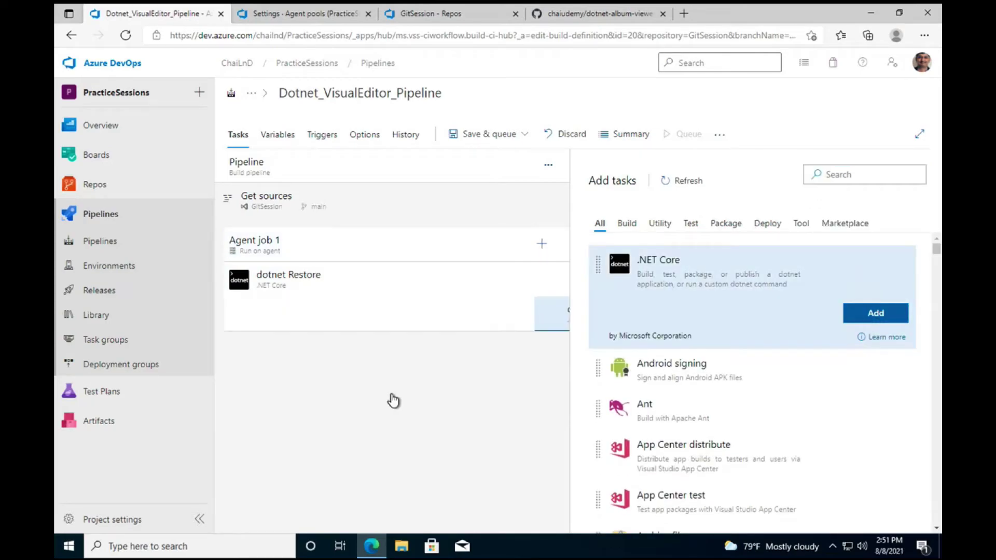
{"action": "left_click", "coordinate": [322, 314]}
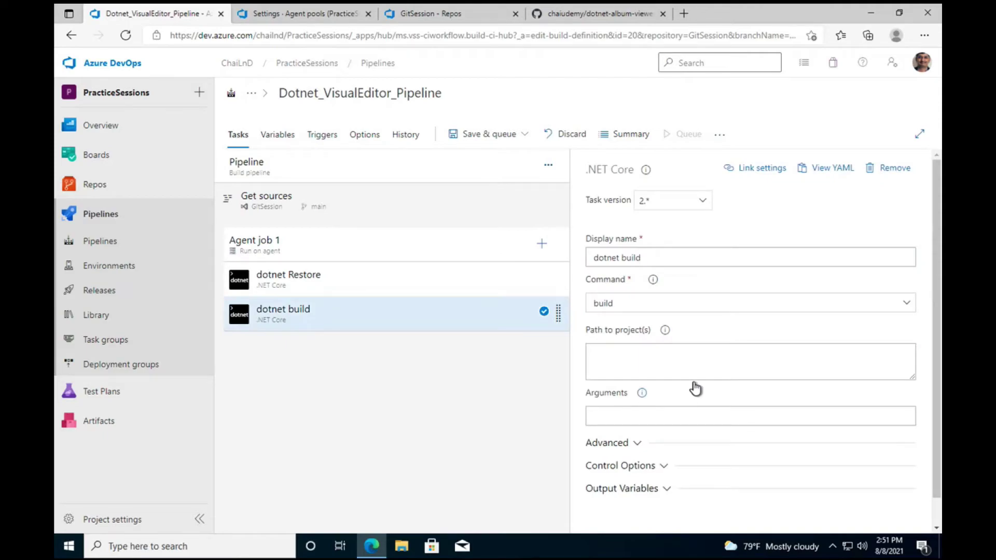
{"action": "left_click", "coordinate": [692, 304]}
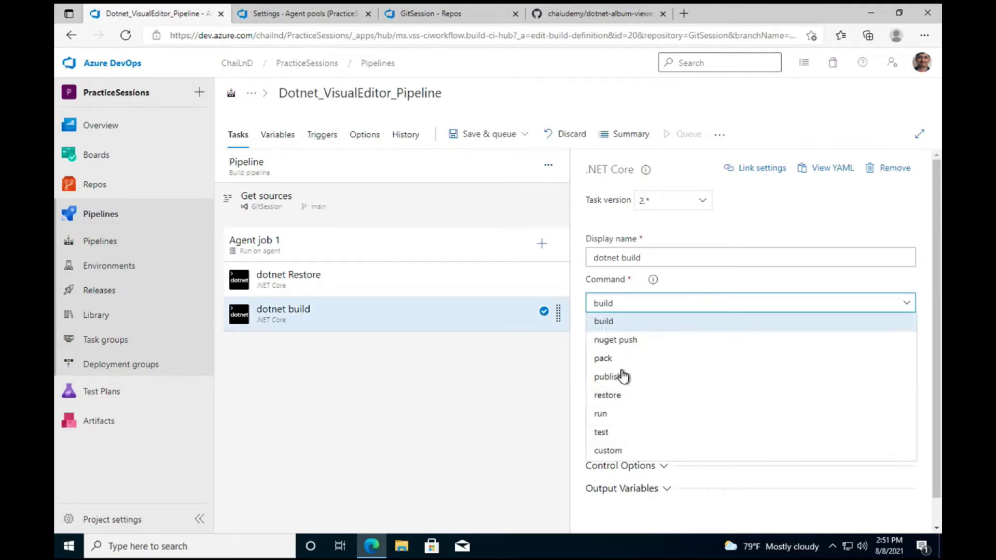
{"action": "left_click", "coordinate": [601, 322]}
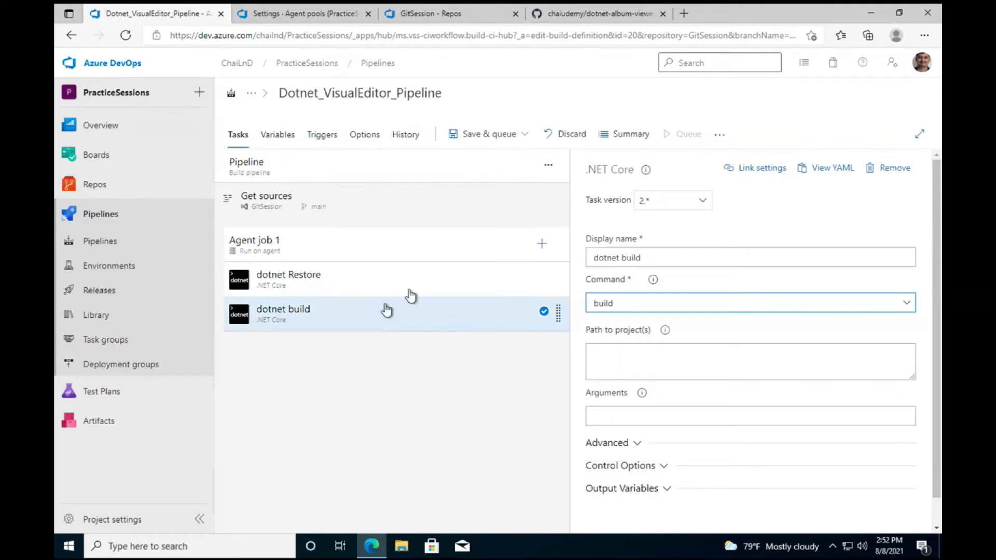
{"action": "double_click", "coordinate": [660, 254]}
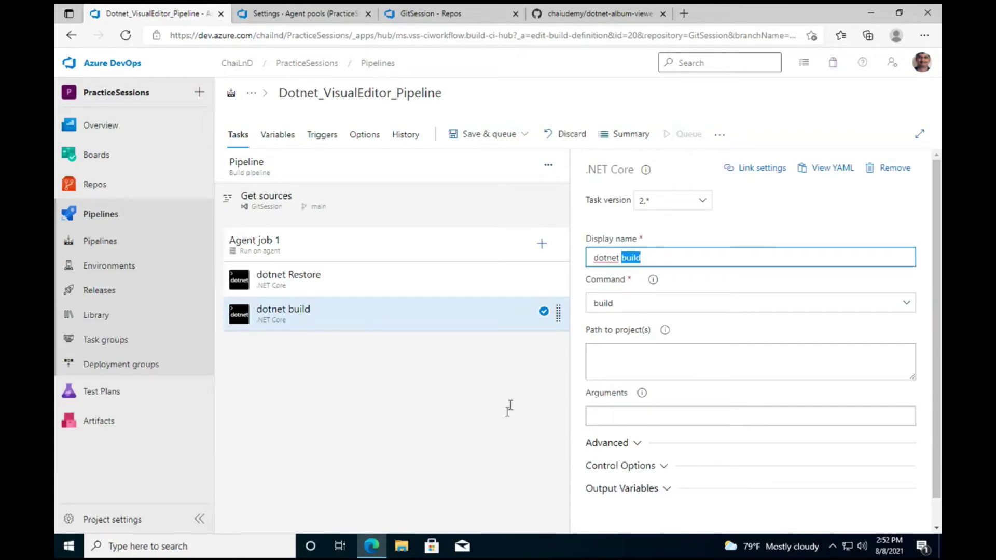
Add a third .NET Core task to Agent job 1 and set its command to publish.
{"action": "left_click", "coordinate": [585, 292]}
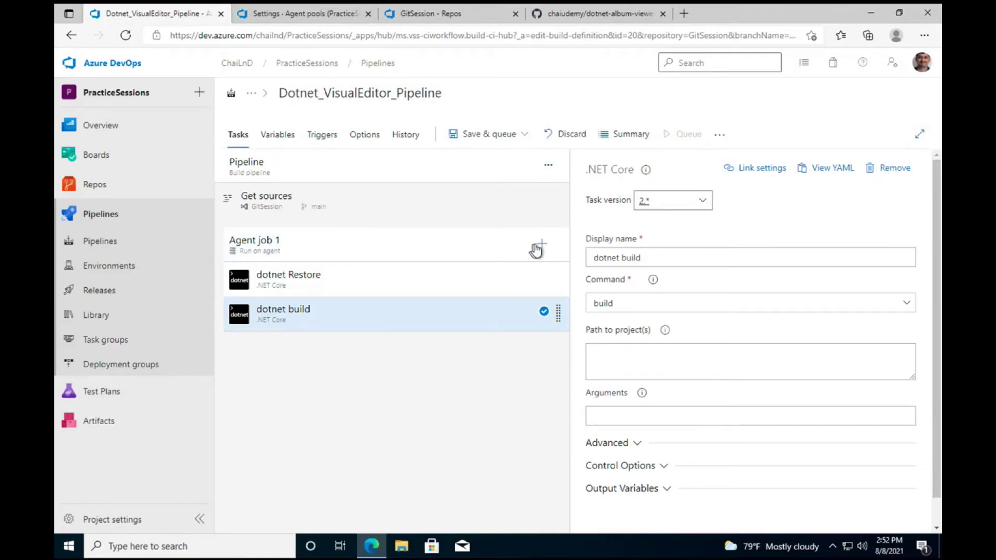
{"action": "left_click", "coordinate": [542, 243]}
{"action": "left_click", "coordinate": [767, 275]}
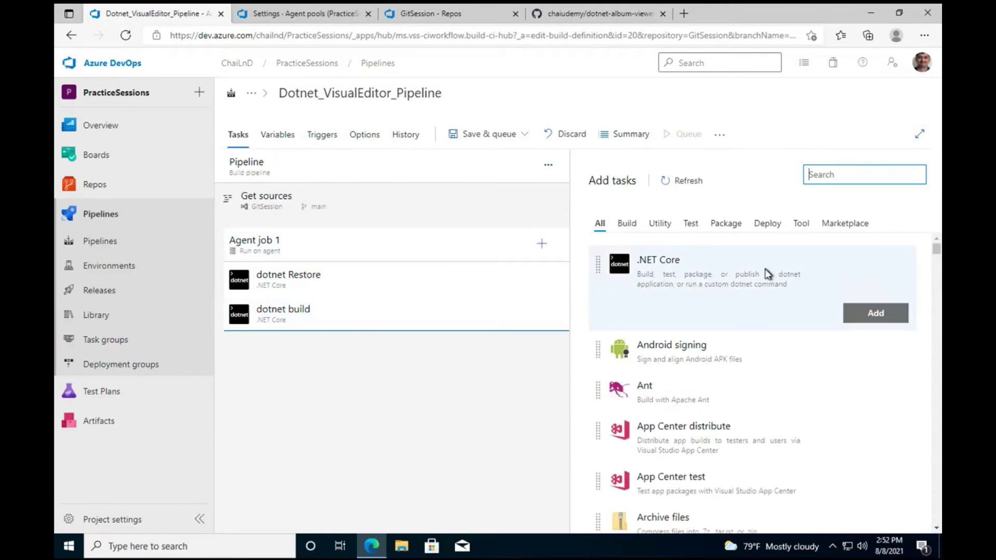
{"action": "left_click", "coordinate": [875, 314]}
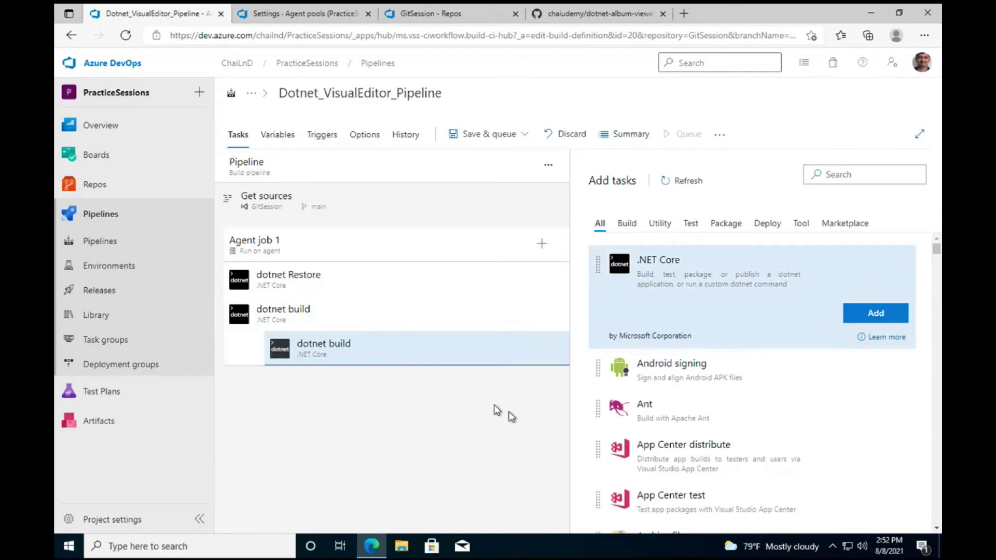
{"action": "left_click", "coordinate": [444, 345]}
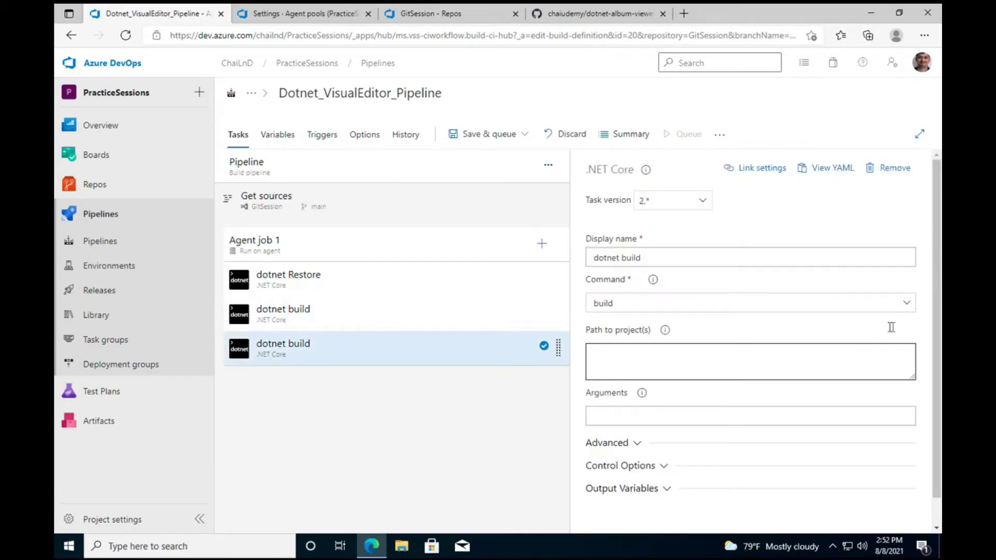
{"action": "left_click", "coordinate": [908, 304]}
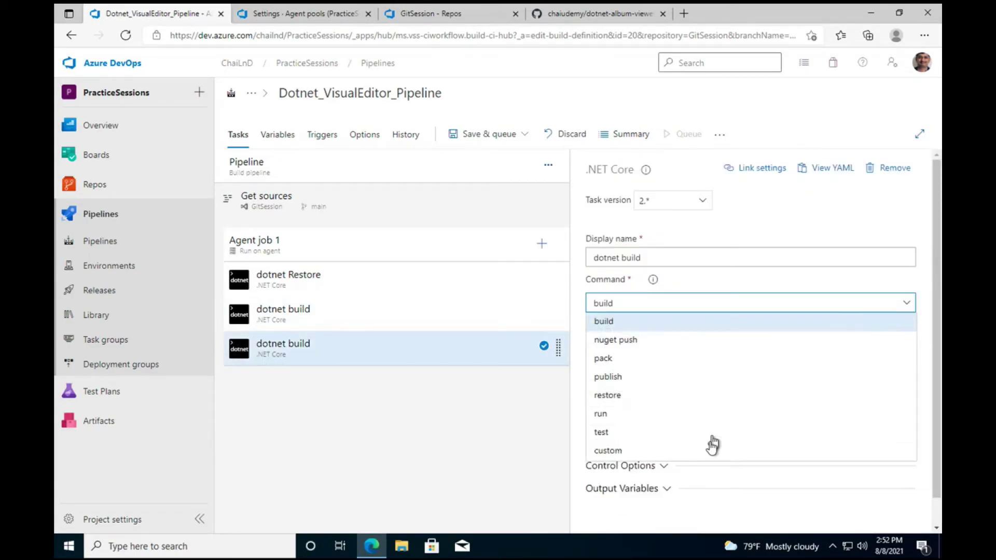
{"action": "left_click", "coordinate": [630, 377]}
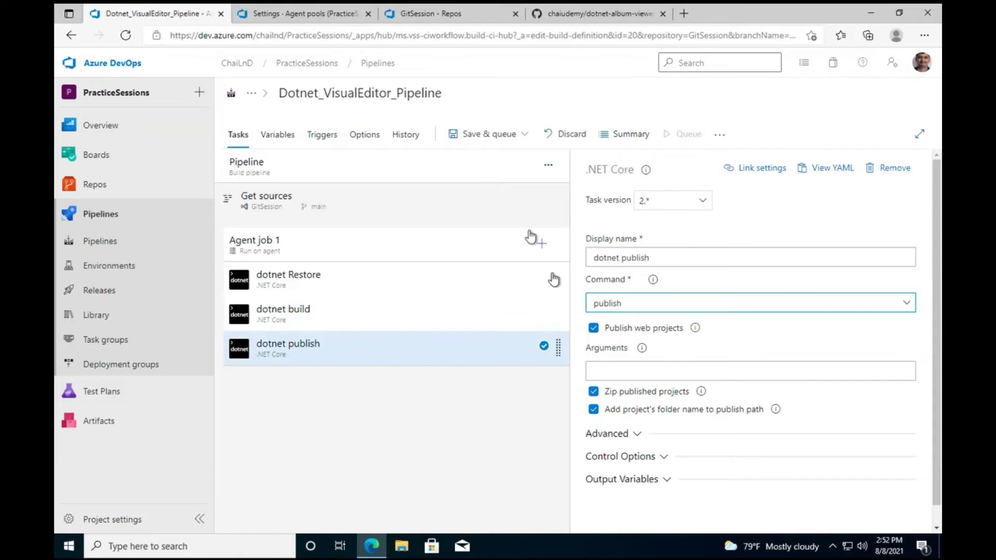
Turn off Publish web projects for the dotnet publish task and set its project path to Console.Demo.csproj, checking the file name in the GitSession repository.
{"action": "left_click", "coordinate": [425, 14]}
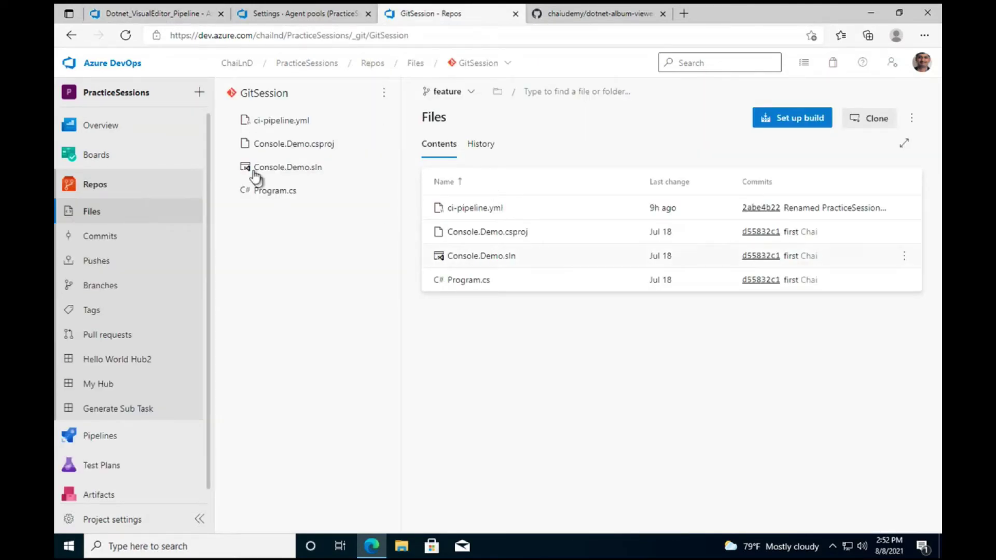
{"action": "left_click", "coordinate": [171, 18]}
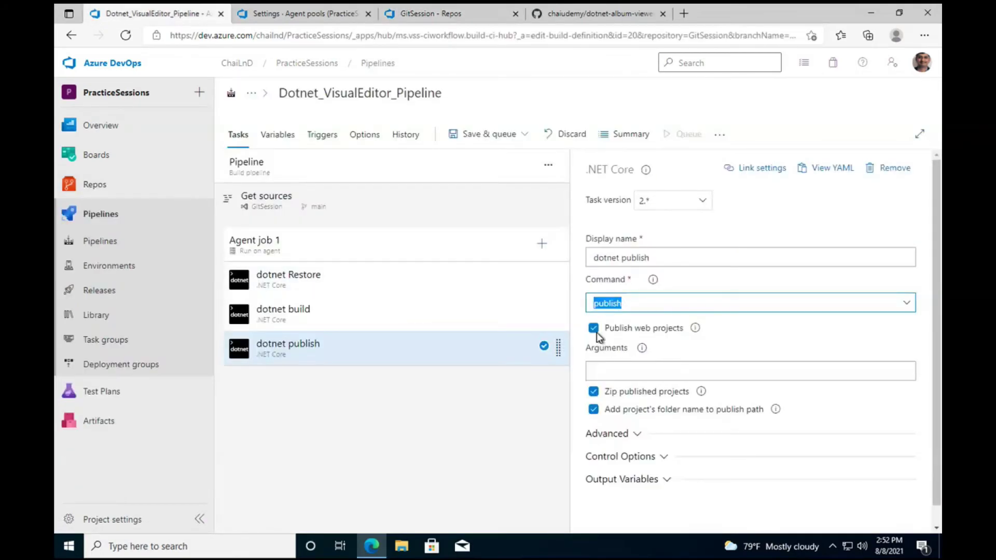
{"action": "left_click", "coordinate": [593, 328]}
{"action": "left_click", "coordinate": [615, 377]}
{"action": "left_click", "coordinate": [615, 377]}
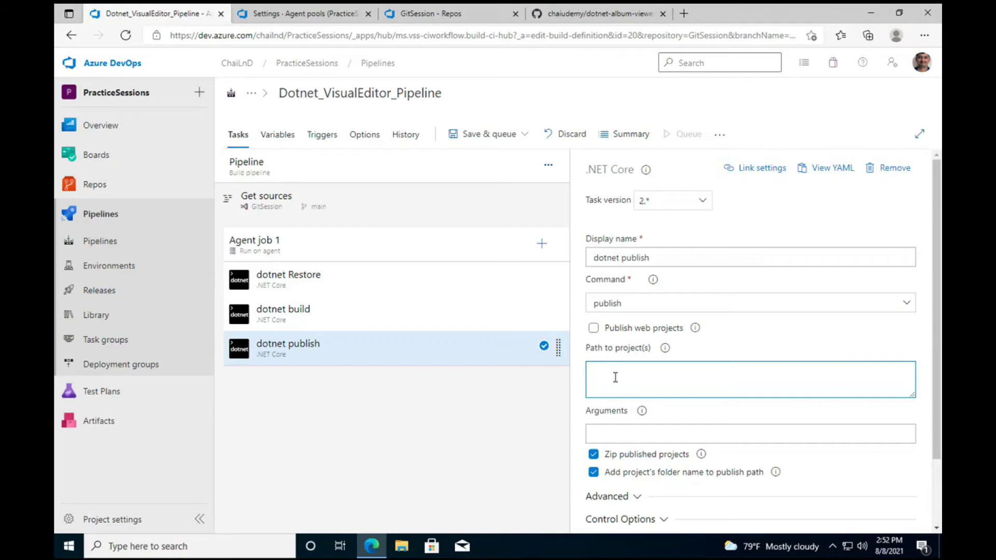
{"action": "type", "text": "Console.Demo.csproj"}
{"action": "left_click", "coordinate": [691, 418]}
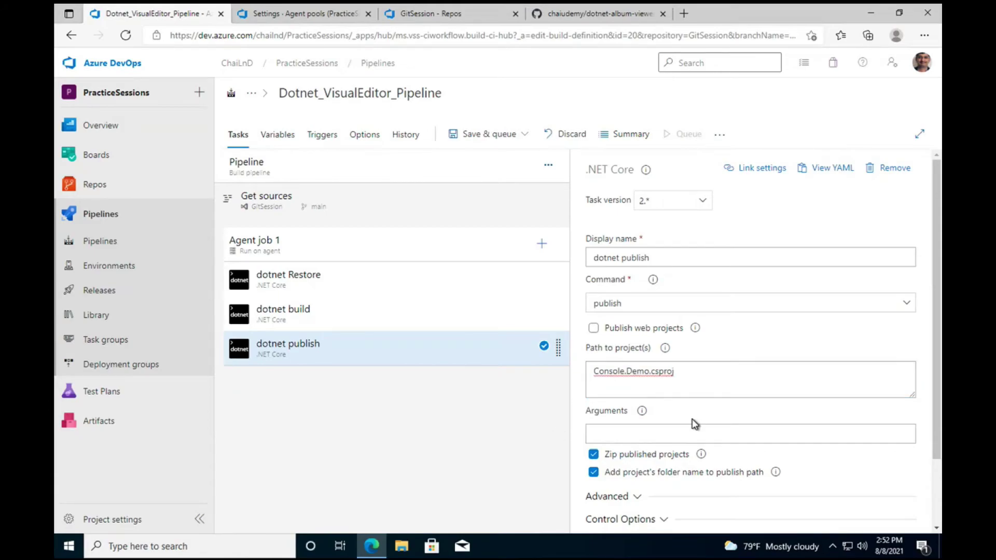
{"action": "scroll", "coordinate": [692, 418], "scroll_direction": "down", "scroll_amount": 1}
{"action": "scroll", "coordinate": [695, 423], "scroll_direction": "down", "scroll_amount": 1}
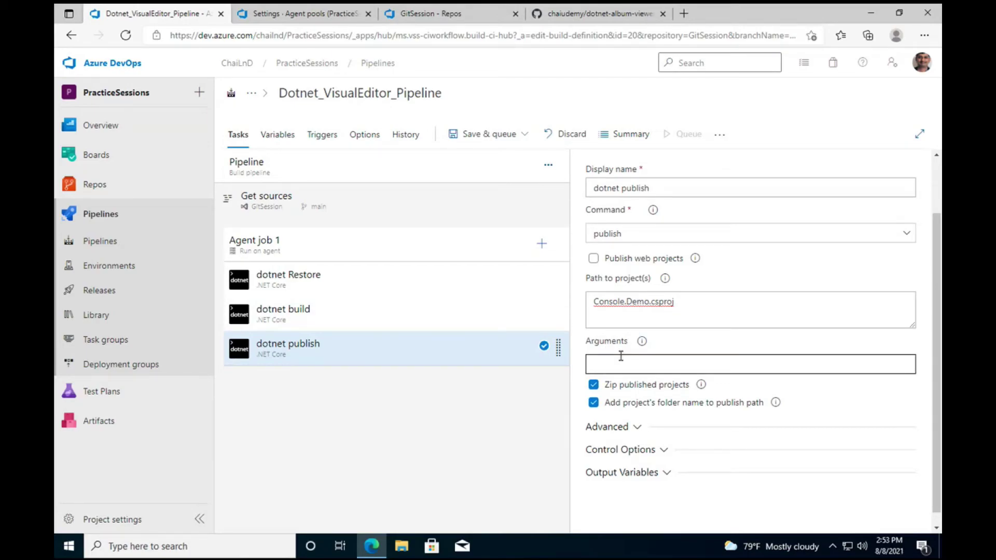
Find the Publish build artifacts task by searching for "publish" and add it to Agent job 1.
{"action": "left_click", "coordinate": [542, 245]}
{"action": "type", "text": "publish"}
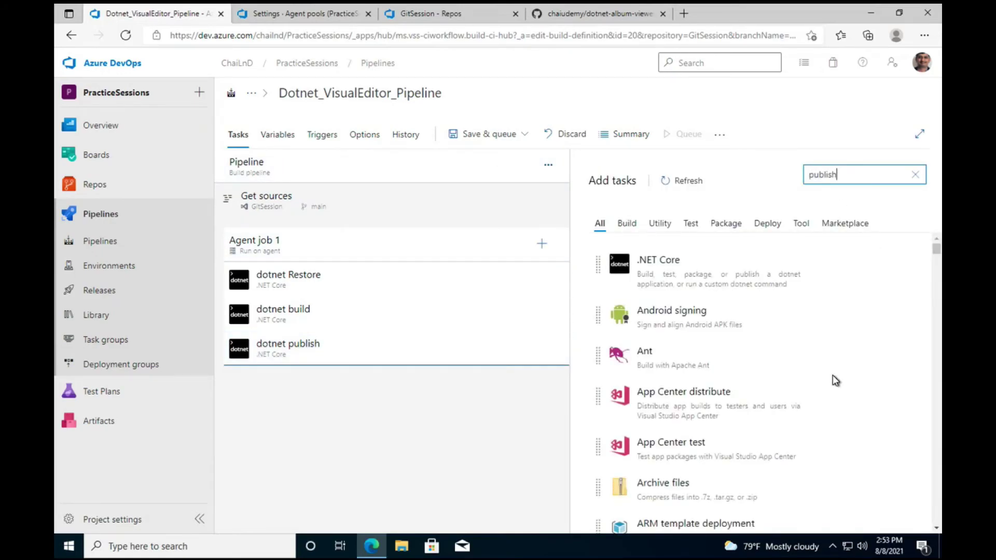
{"action": "scroll", "coordinate": [765, 462], "scroll_direction": "down", "scroll_amount": 1}
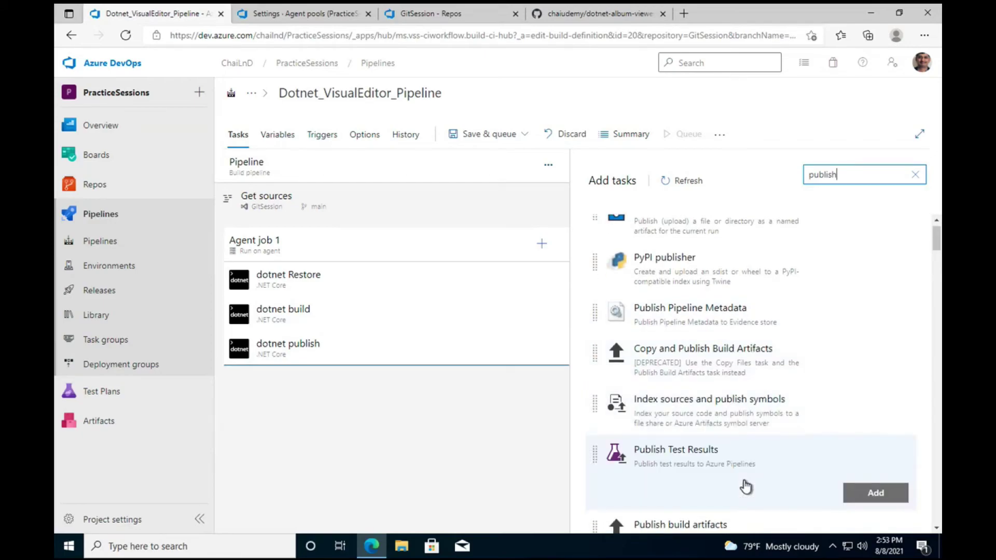
{"action": "scroll", "coordinate": [726, 480], "scroll_direction": "down", "scroll_amount": 1}
{"action": "scroll", "coordinate": [696, 497], "scroll_direction": "down", "scroll_amount": 1}
{"action": "scroll", "coordinate": [695, 498], "scroll_direction": "down", "scroll_amount": 1}
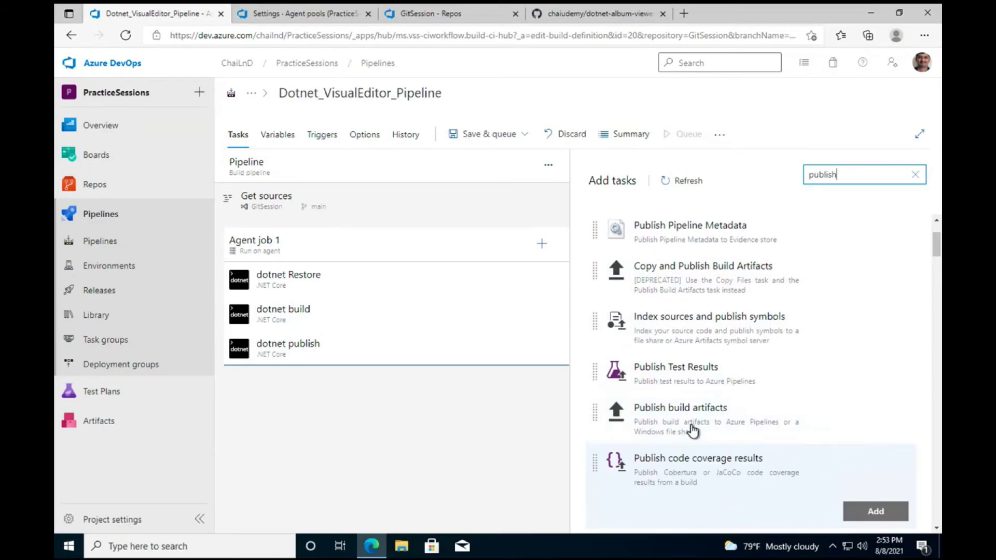
{"action": "left_click", "coordinate": [692, 431]}
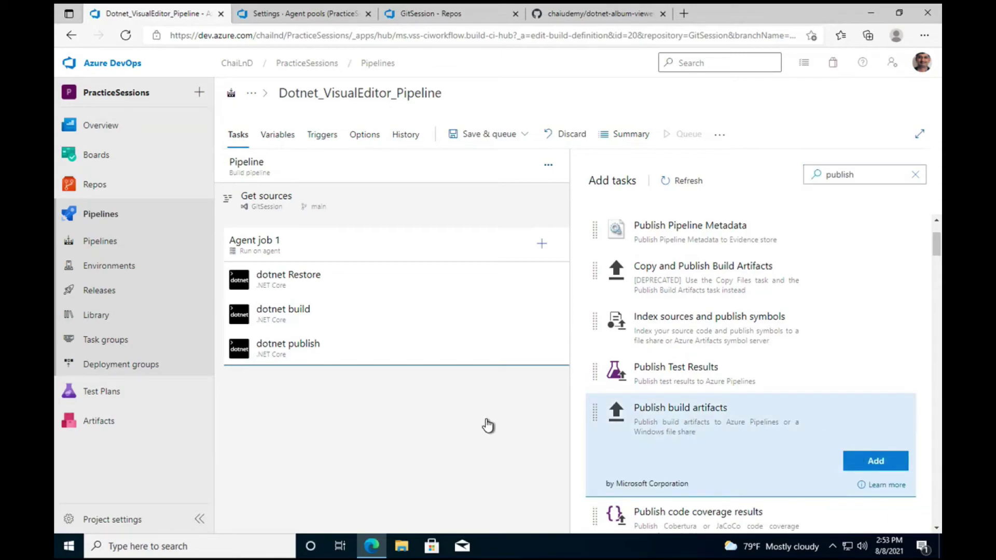
{"action": "left_click", "coordinate": [869, 467]}
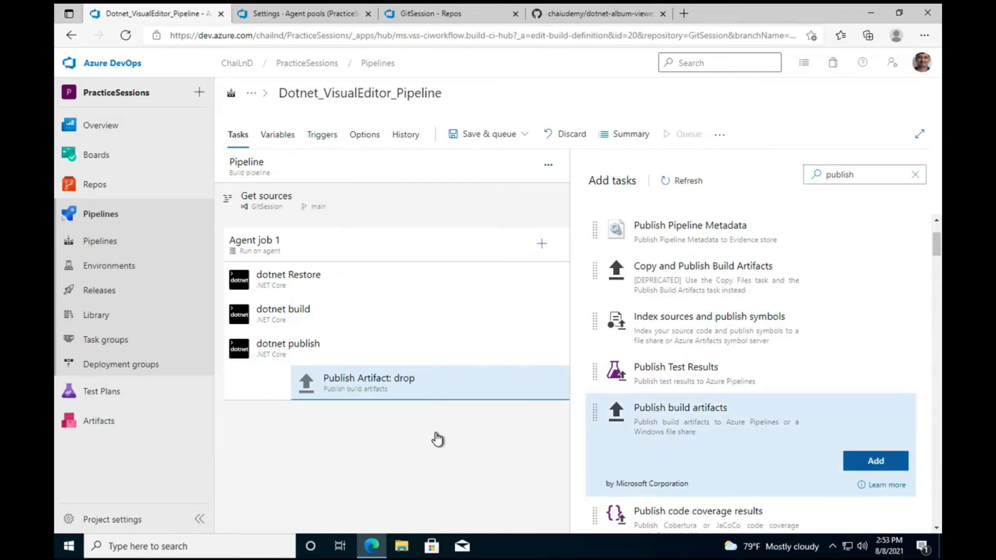
Review the Publish Artifact task's path to publish and compare it with the dotnet publish task's settings.
{"action": "left_click", "coordinate": [374, 382]}
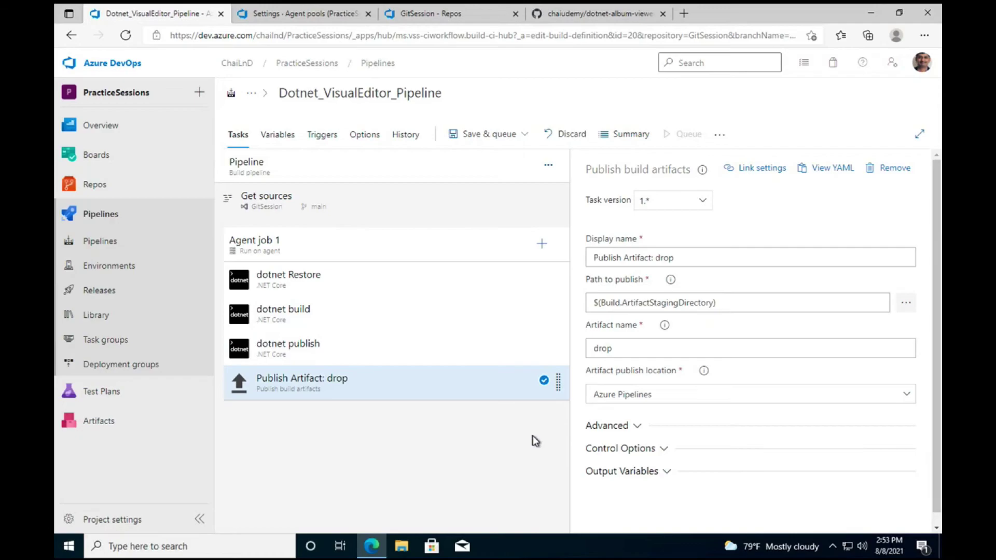
{"action": "triple_click", "coordinate": [749, 303]}
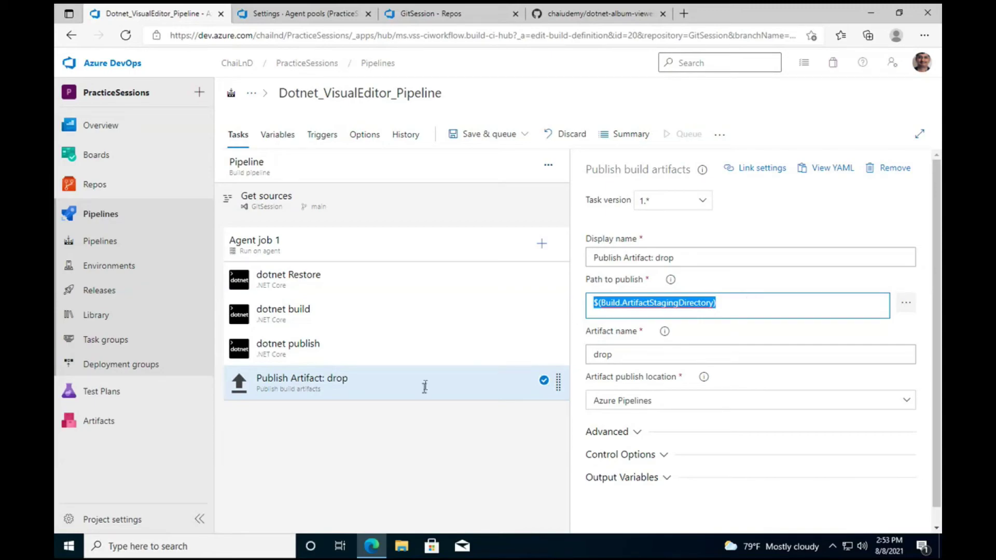
{"action": "left_click", "coordinate": [430, 358]}
{"action": "scroll", "coordinate": [697, 350], "scroll_direction": "down", "scroll_amount": 1}
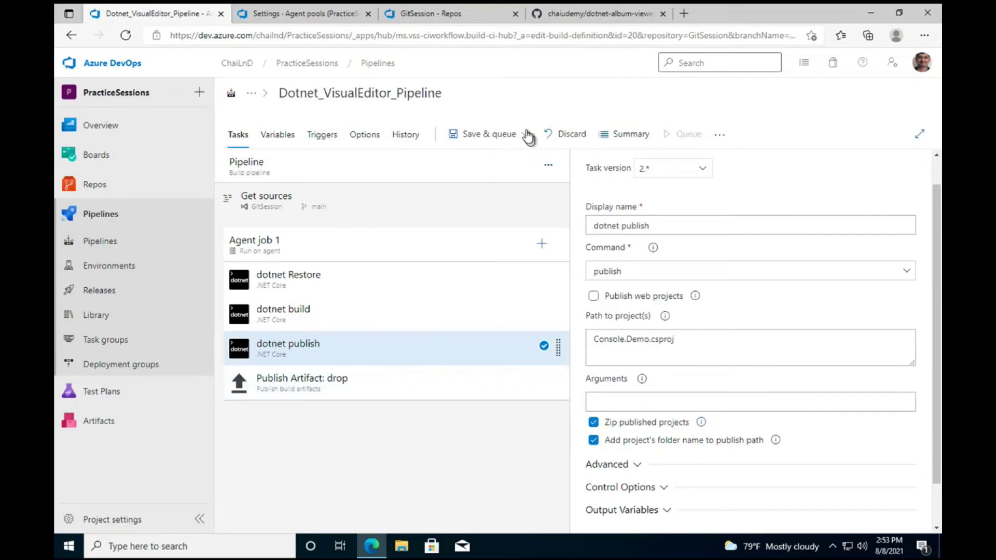
Save Dotnet_VisualEditor_Pipeline and run it manually on the Azure Pipelines agent pool.
{"action": "left_click", "coordinate": [489, 137]}
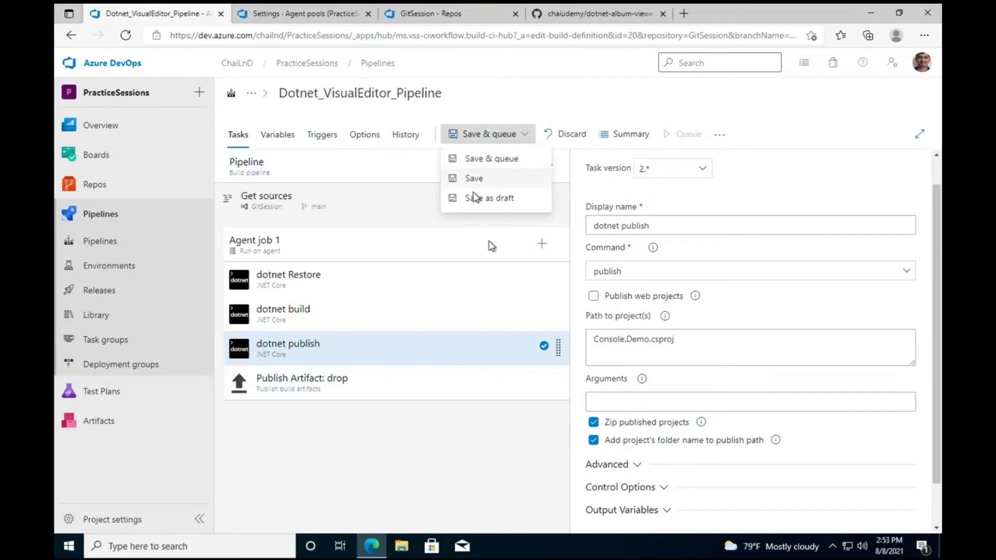
{"action": "left_click", "coordinate": [473, 178]}
{"action": "left_click", "coordinate": [554, 343]}
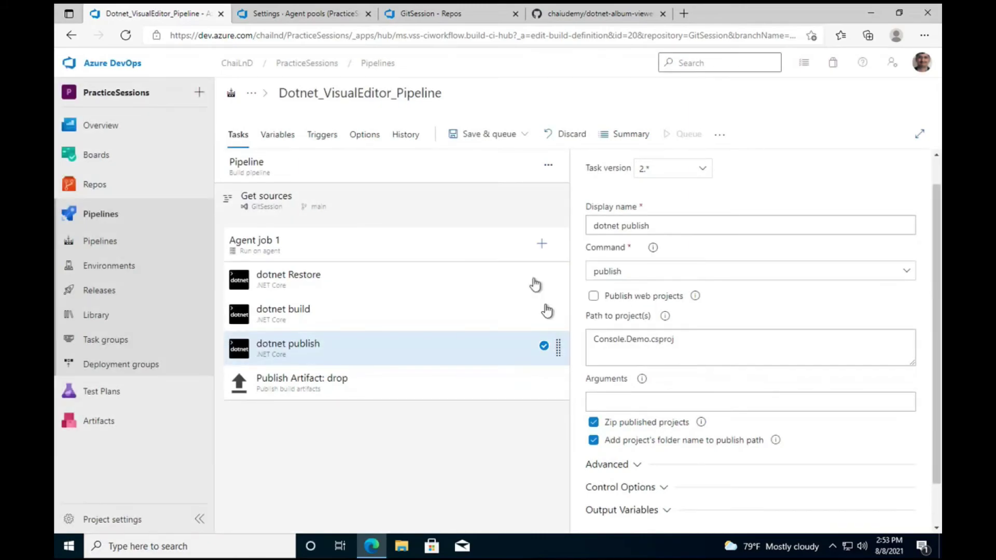
{"action": "left_click", "coordinate": [677, 138]}
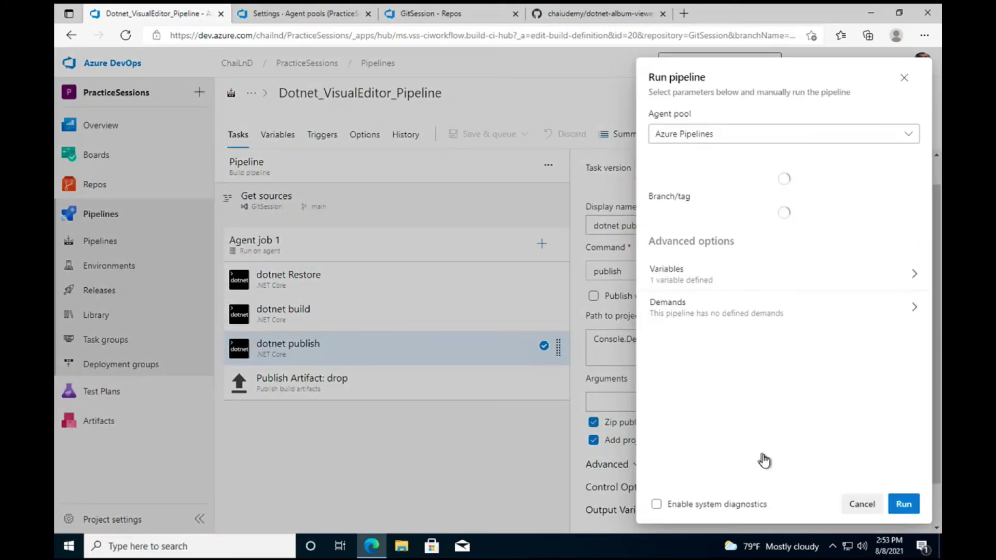
{"action": "left_click", "coordinate": [903, 504]}
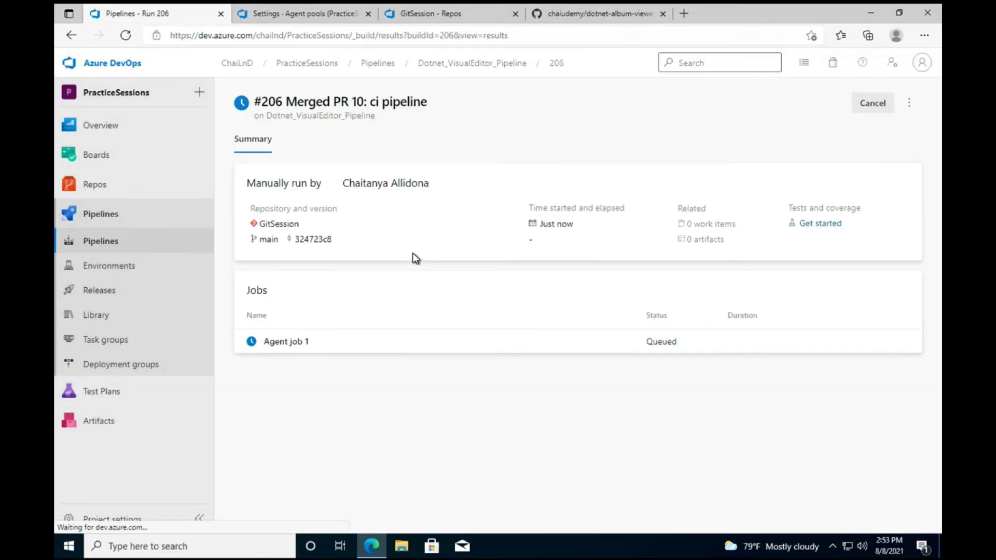
Follow Agent job 1 of the new run and examine the logs of the checkout, dotnet Restore and dotnet build tasks.
{"action": "left_click", "coordinate": [268, 346]}
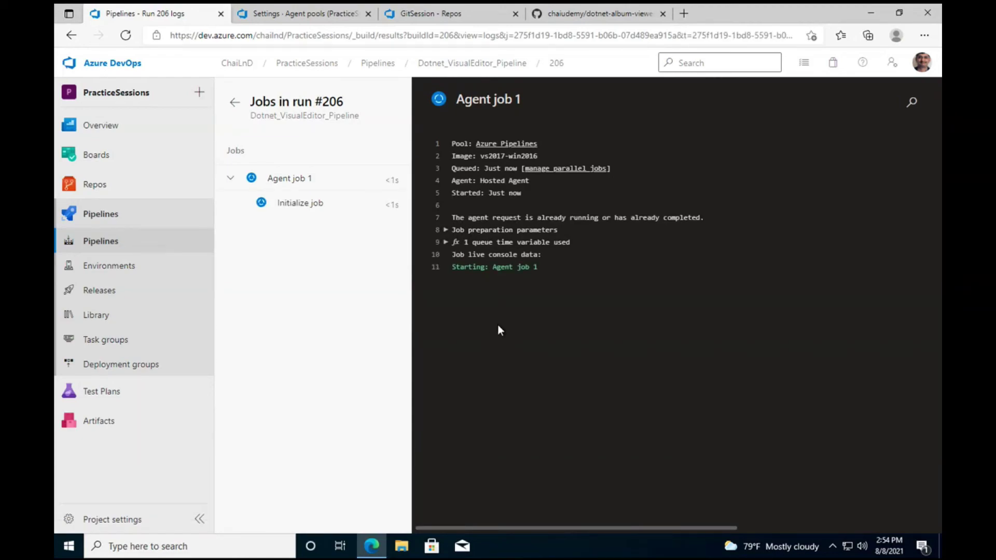
{"action": "left_click", "coordinate": [291, 178]}
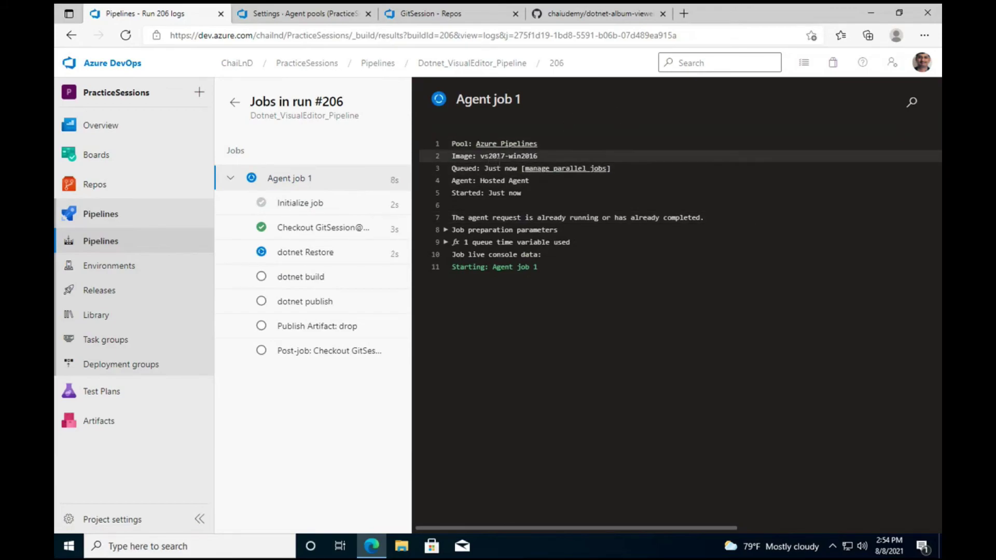
{"action": "left_click", "coordinate": [305, 231]}
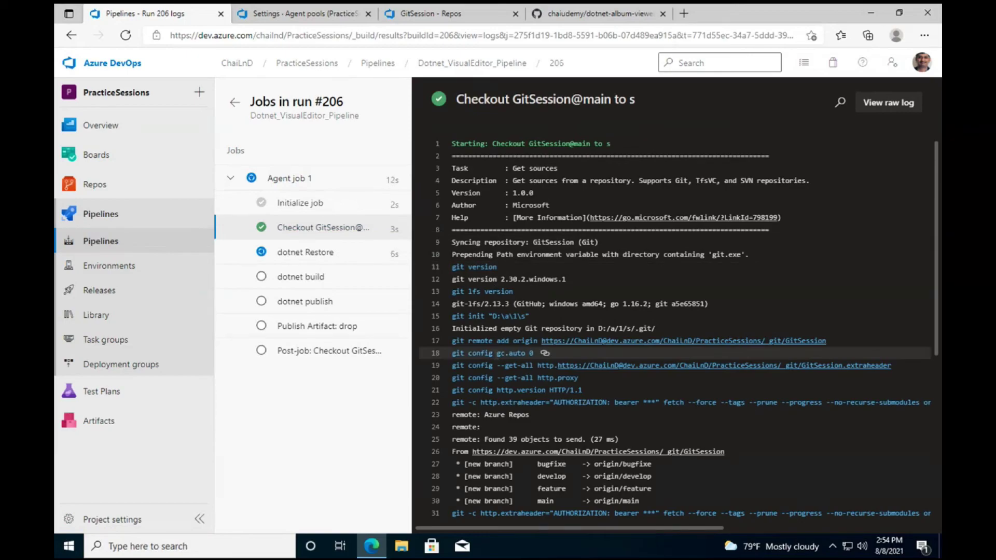
{"action": "scroll", "coordinate": [570, 353], "scroll_direction": "down", "scroll_amount": 3}
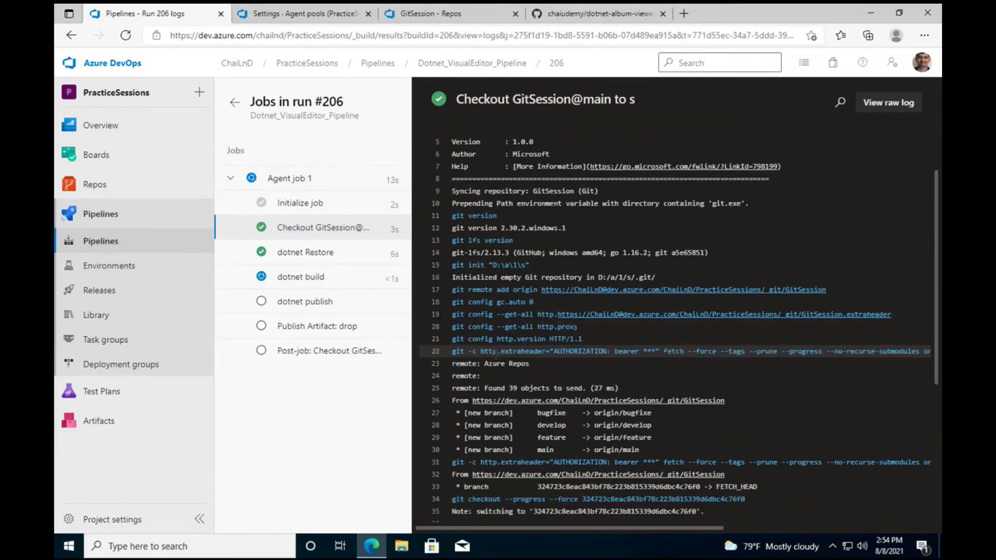
{"action": "left_click", "coordinate": [300, 259]}
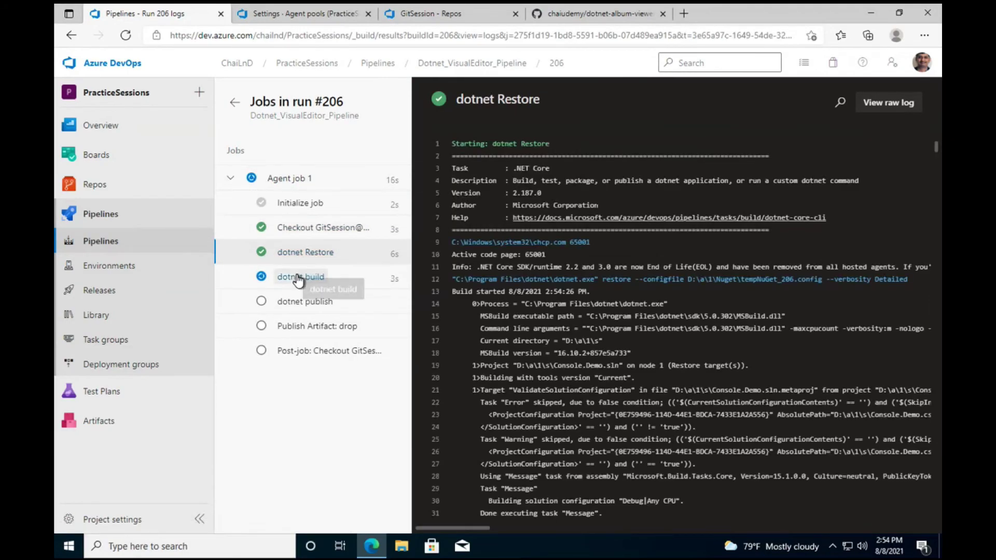
{"action": "left_click", "coordinate": [298, 279]}
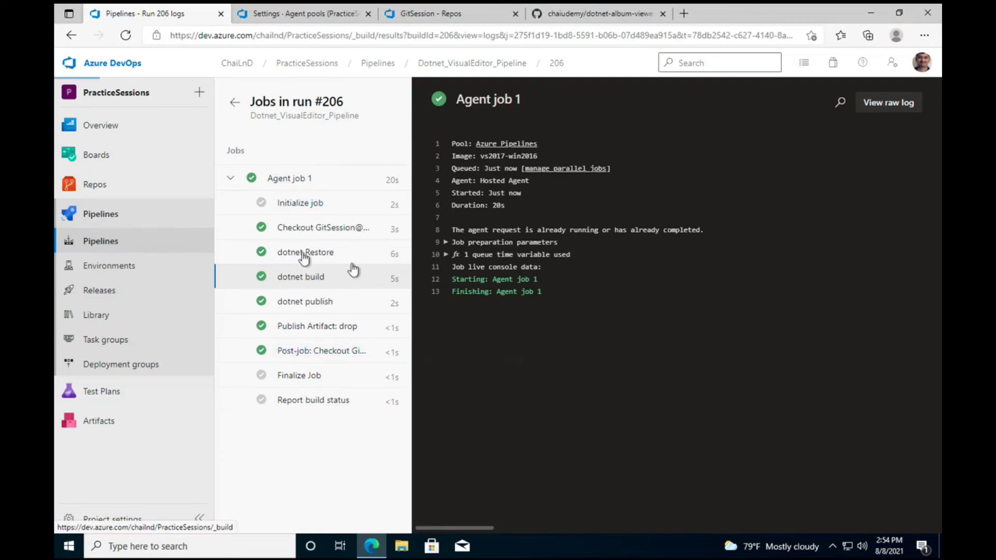
Examine the run summary of Dotnet_VisualEditor_Pipeline's latest run from its run history.
{"action": "left_click", "coordinate": [378, 63]}
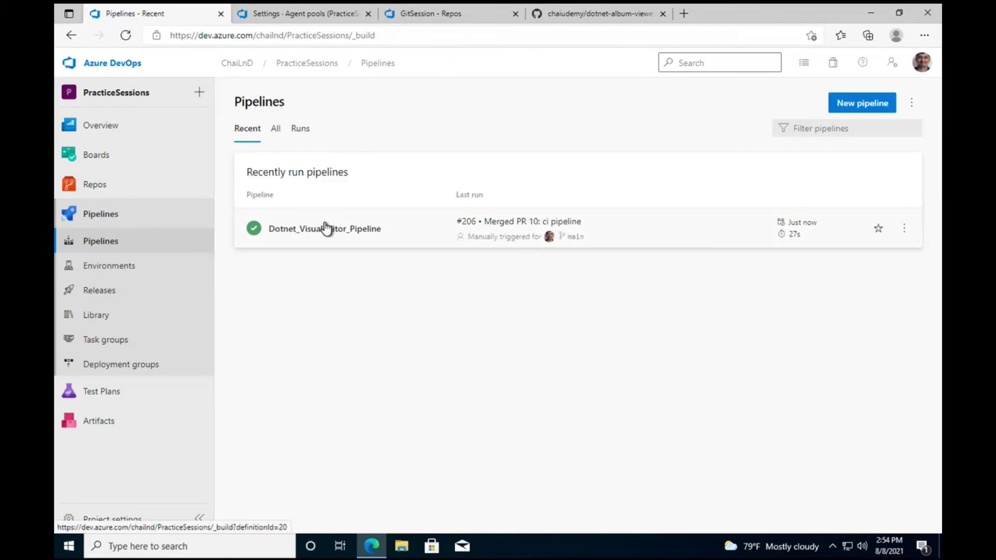
{"action": "left_click", "coordinate": [326, 227]}
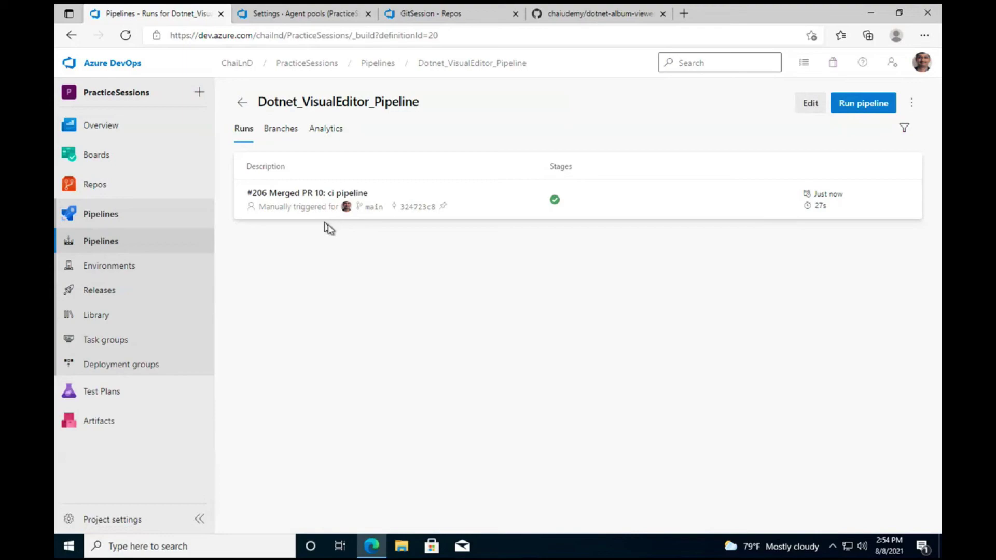
{"action": "left_click", "coordinate": [470, 206]}
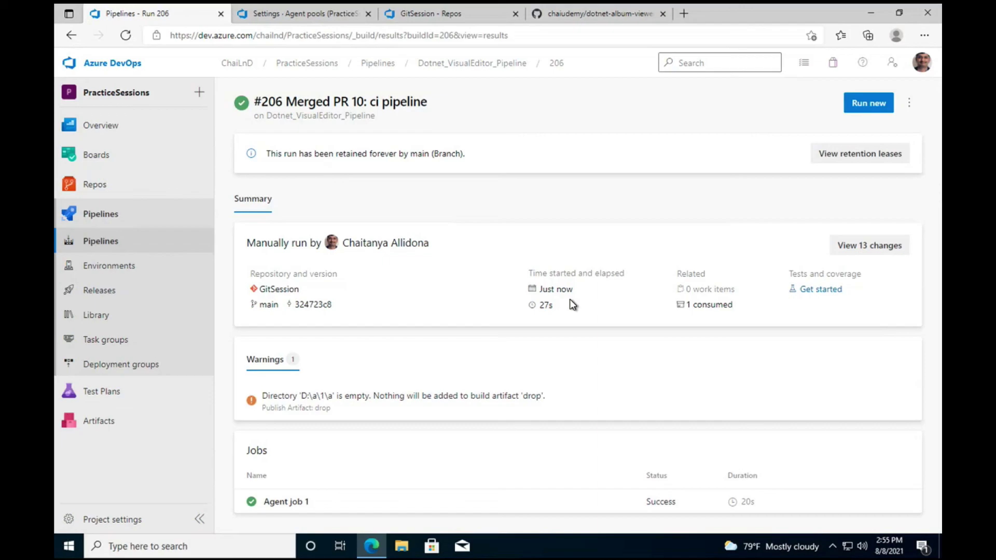
Open Dotnet_VisualEditor_Pipeline for editing and review the dotnet publish task's settings, including its advanced options.
{"action": "left_click", "coordinate": [908, 104]}
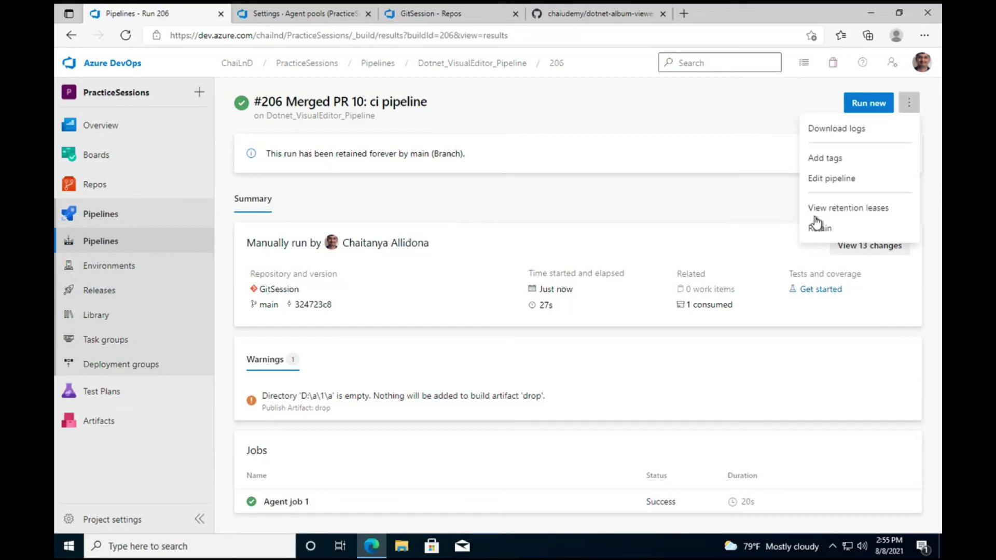
{"action": "left_click", "coordinate": [820, 179]}
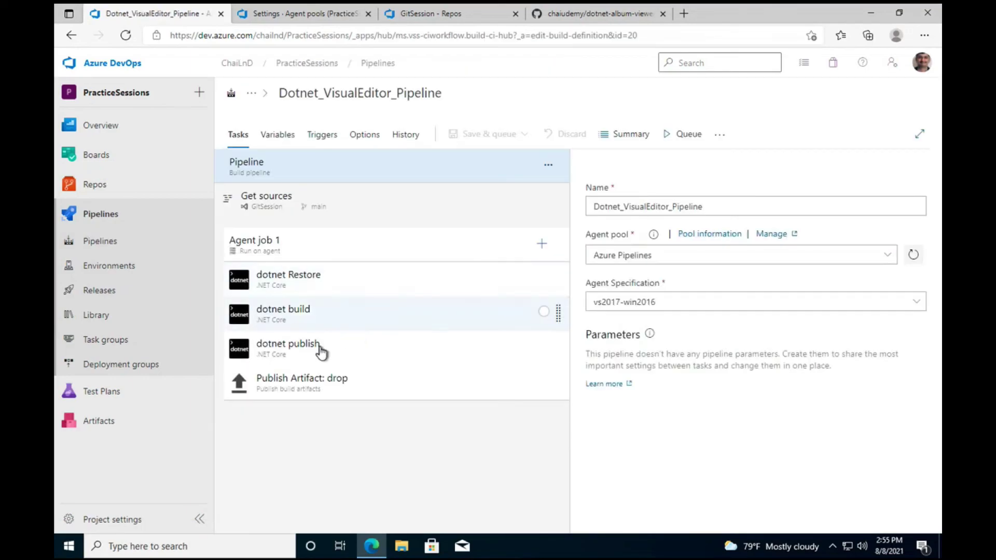
{"action": "left_click", "coordinate": [322, 348]}
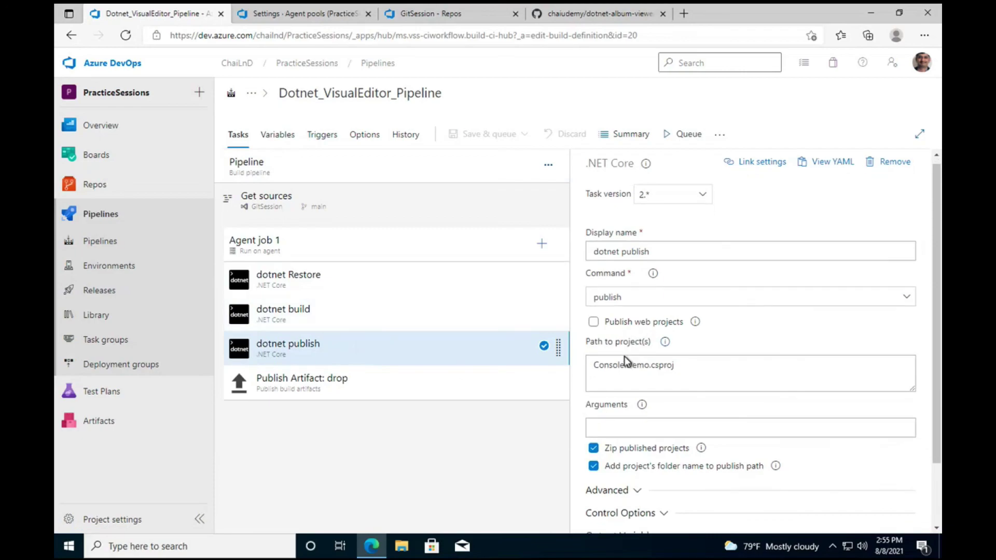
{"action": "scroll", "coordinate": [624, 356], "scroll_direction": "down", "scroll_amount": 2}
{"action": "left_click", "coordinate": [620, 420]}
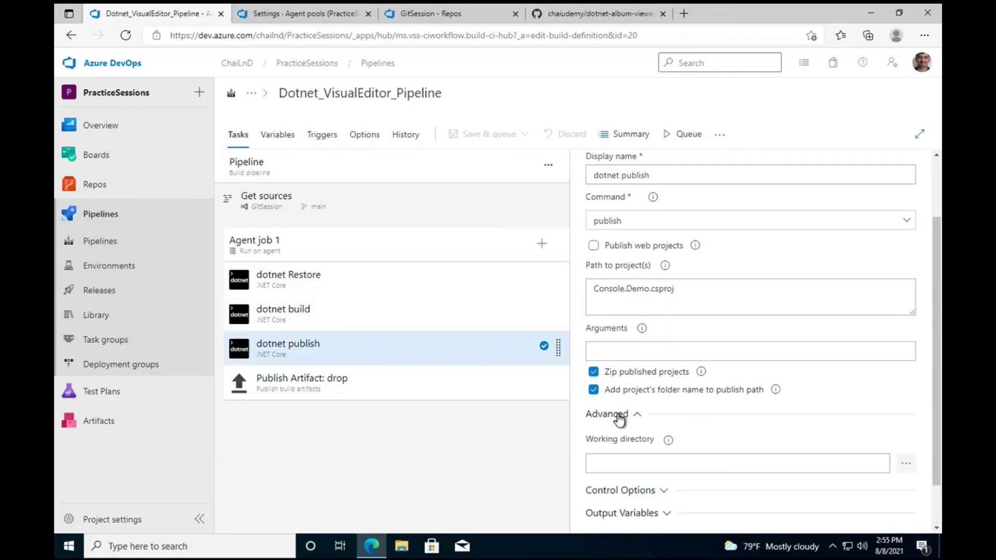
Replace the Publish Artifact: drop task's path to publish with bin\.
{"action": "left_click", "coordinate": [378, 384]}
{"action": "left_click", "coordinate": [702, 300]}
{"action": "left_click", "coordinate": [741, 301]}
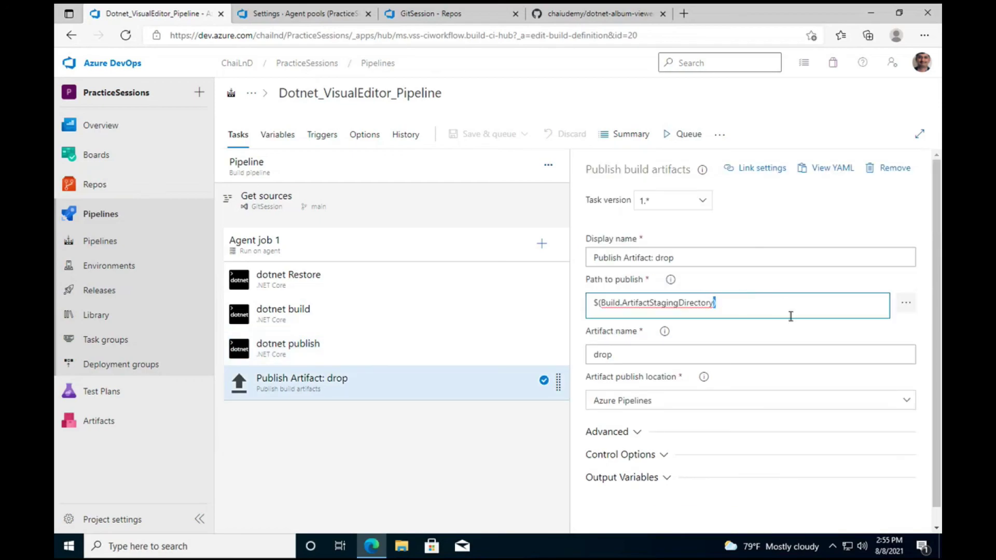
{"action": "key", "text": "ctrl+a"}
{"action": "key", "text": "BackSpace"}
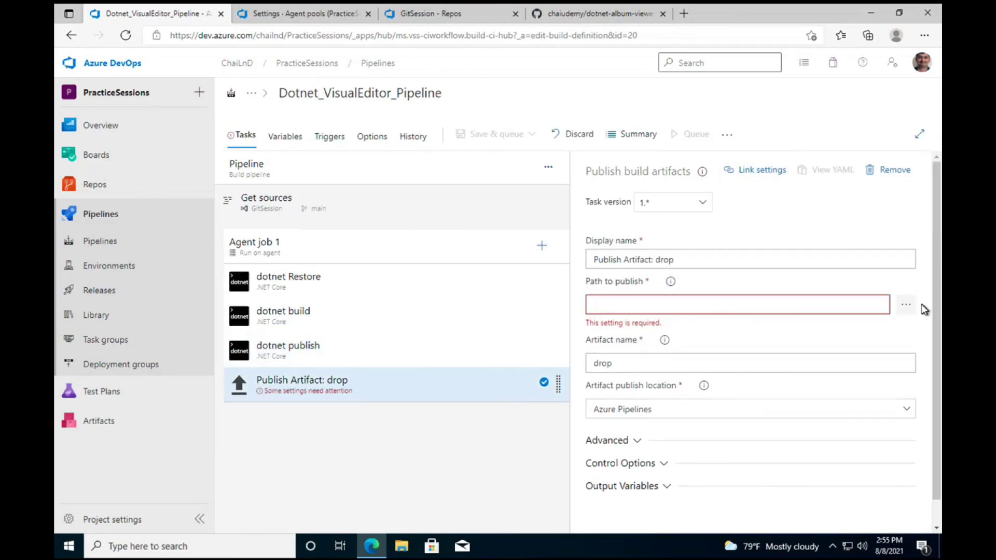
{"action": "left_click", "coordinate": [909, 306]}
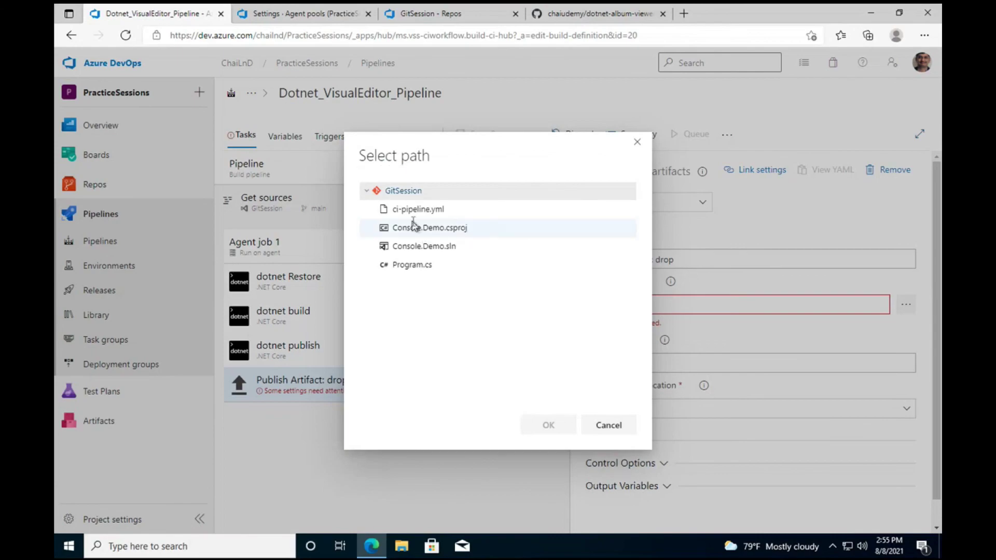
{"action": "left_click", "coordinate": [604, 429]}
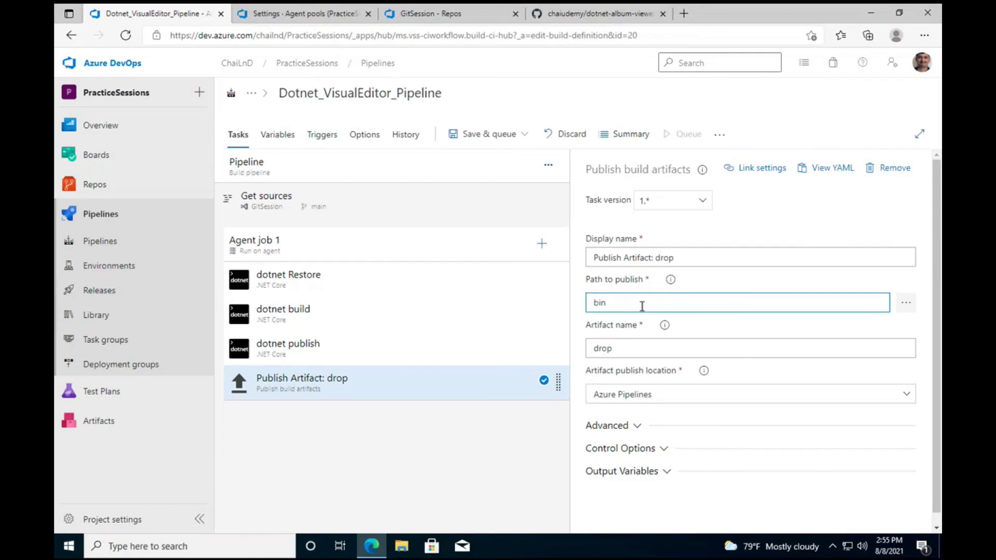
{"action": "type", "text": "\\"}
Save the edited pipeline and queue a run on the main branch using Azure Pipelines with the vs2017-win2016 agent specification.
{"action": "left_click", "coordinate": [488, 134]}
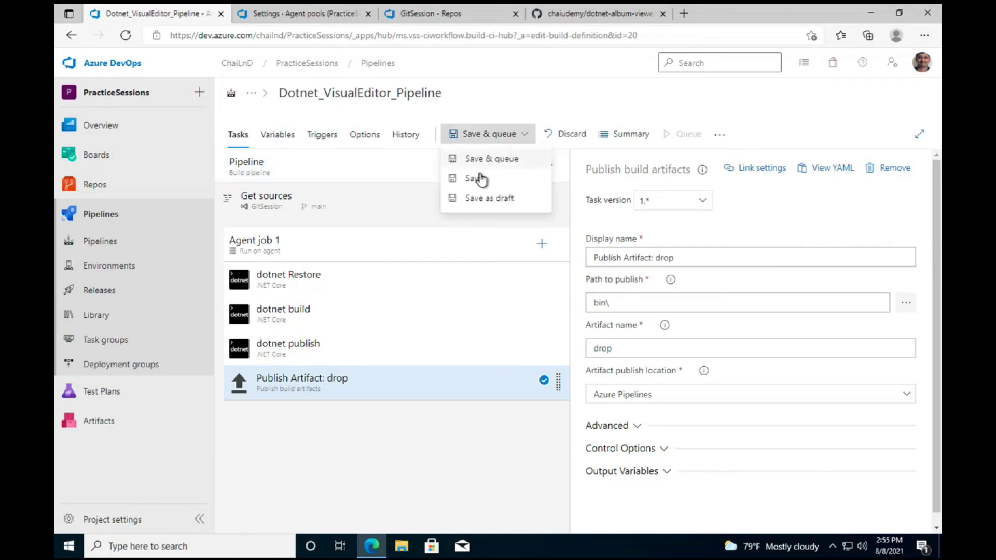
{"action": "left_click", "coordinate": [481, 179]}
{"action": "left_click", "coordinate": [570, 345]}
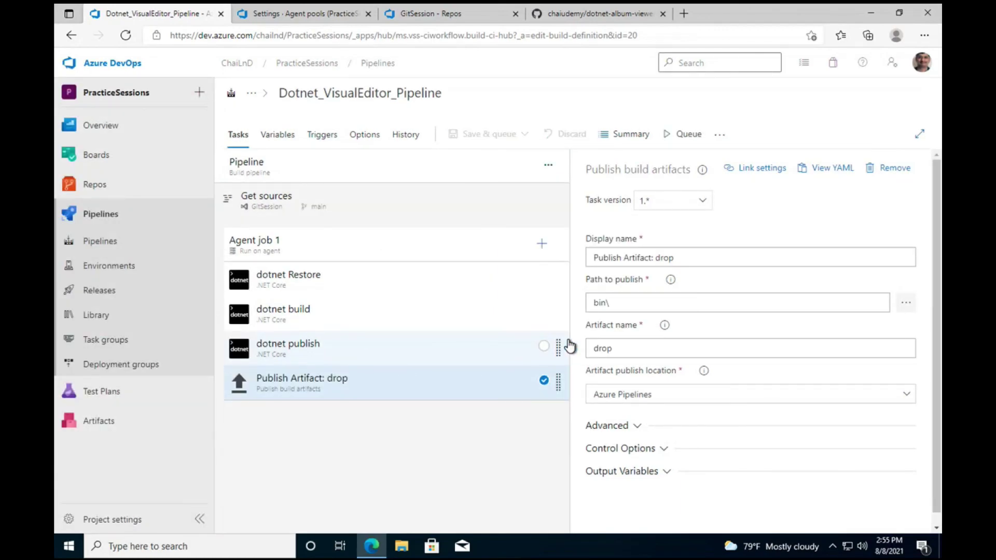
{"action": "left_click", "coordinate": [685, 134]}
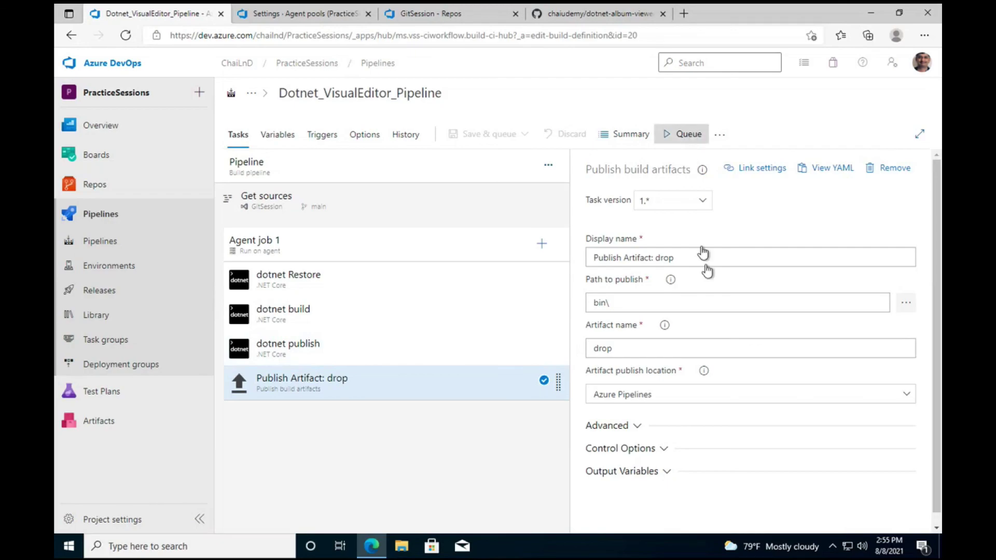
{"action": "left_click", "coordinate": [905, 505]}
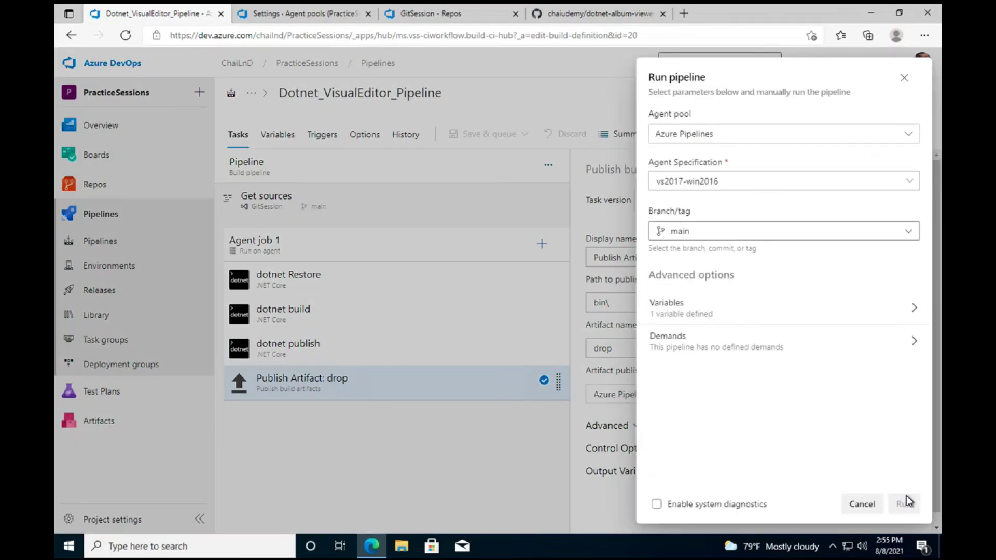